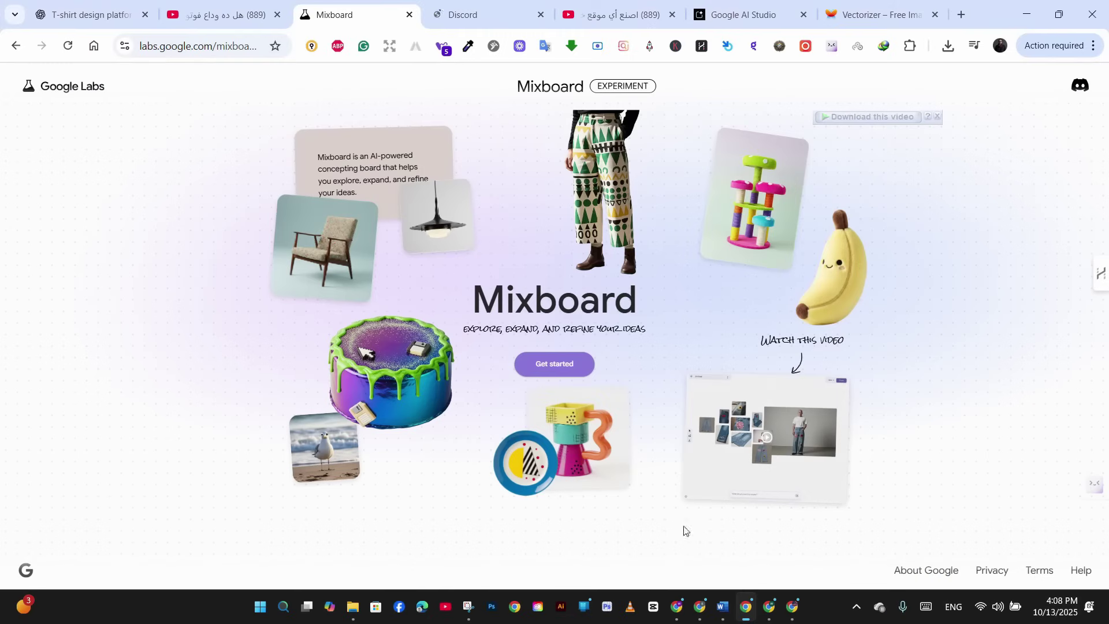
- Enter Mixboard, create a new project and generate a board of idea images from a T-rex prompt
{"action": "left_click_drag", "start_coordinate": [572, 183], "coordinate": [465, 363]}
{"action": "left_click", "coordinate": [402, 295]}
{"action": "left_click", "coordinate": [561, 364]}
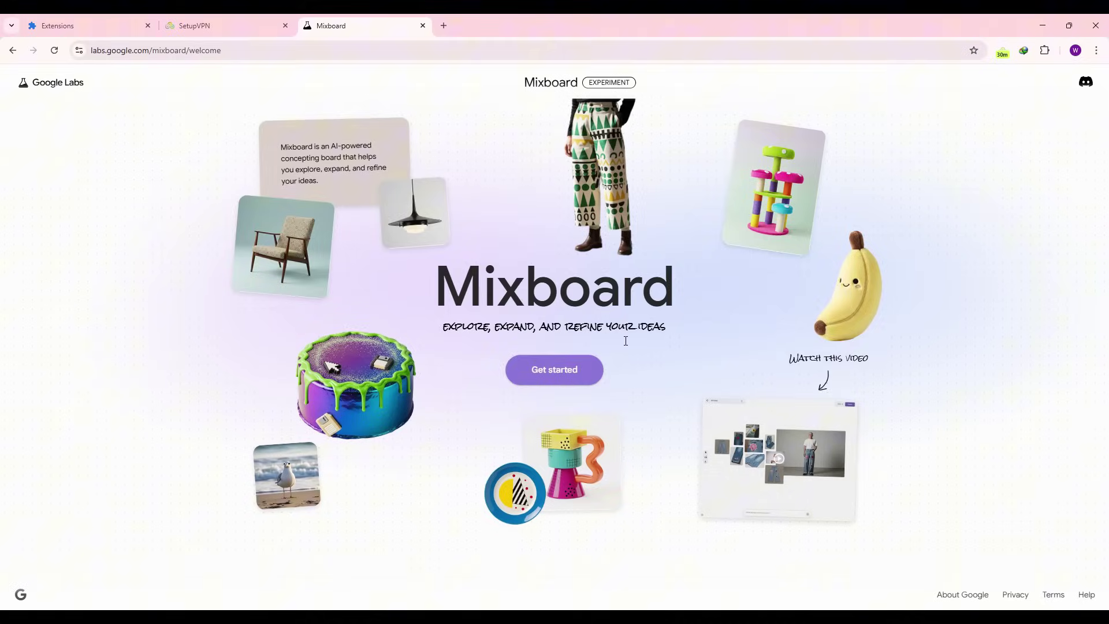
{"action": "left_click", "coordinate": [567, 371]}
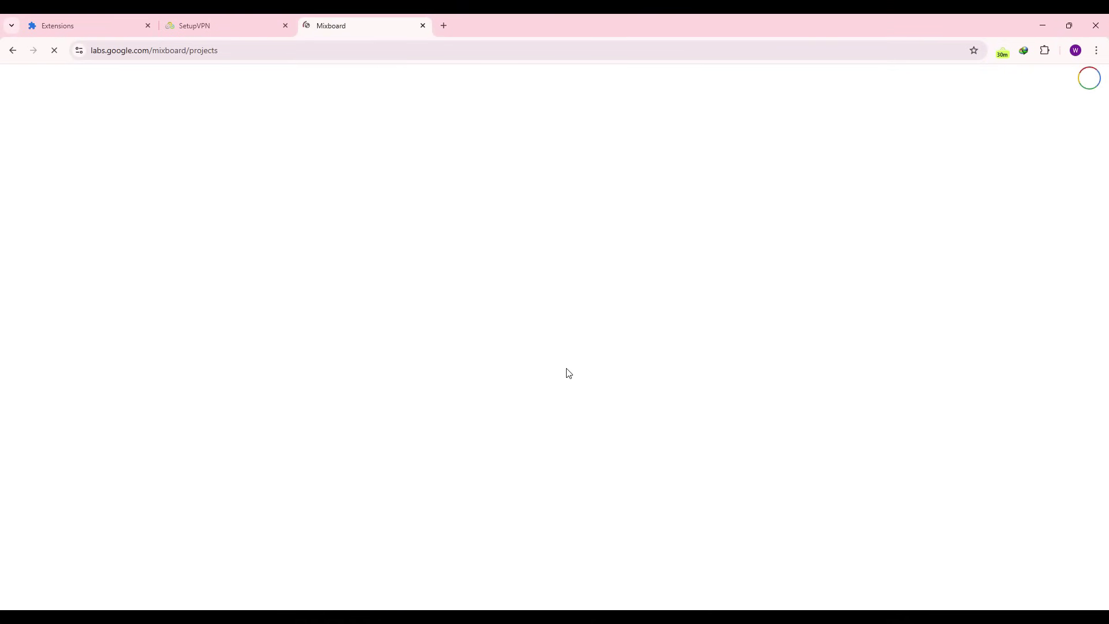
{"action": "left_click", "coordinate": [173, 263]}
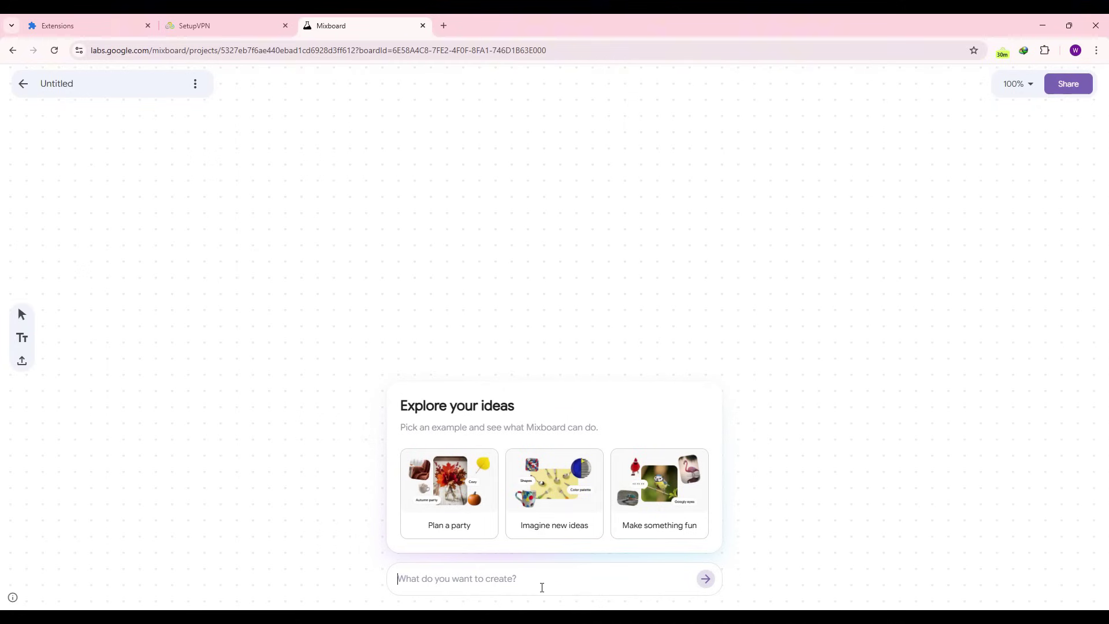
{"action": "type", "text": "a t-re"}
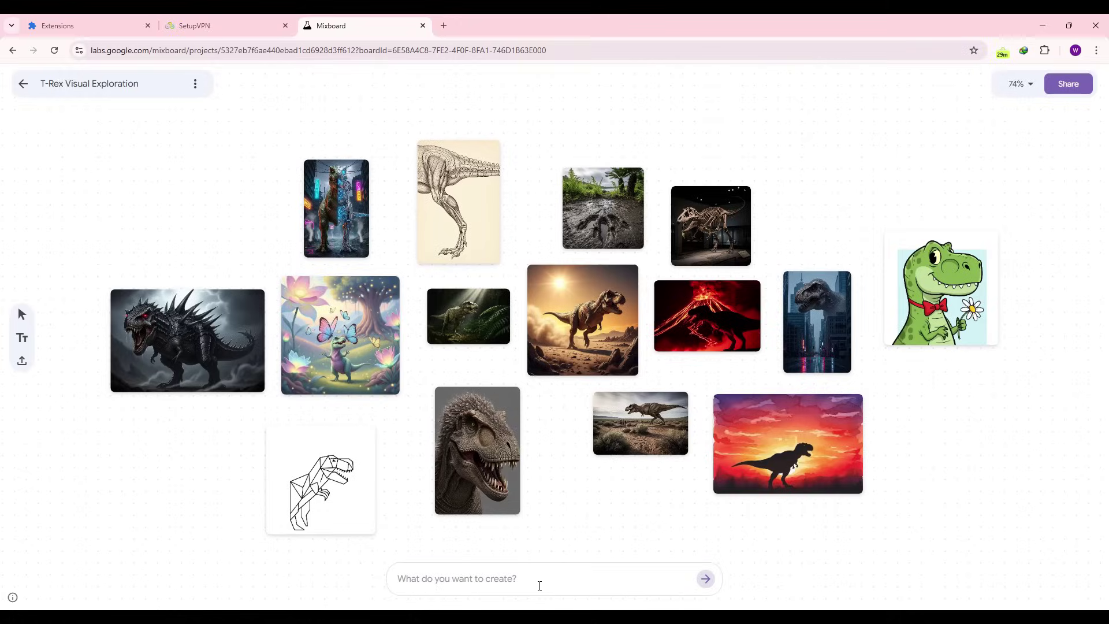
- Dismiss the editing tour, enlarge the desert T-rex and dark spiky dinosaur images and place them side by side
{"action": "left_click", "coordinate": [590, 361]}
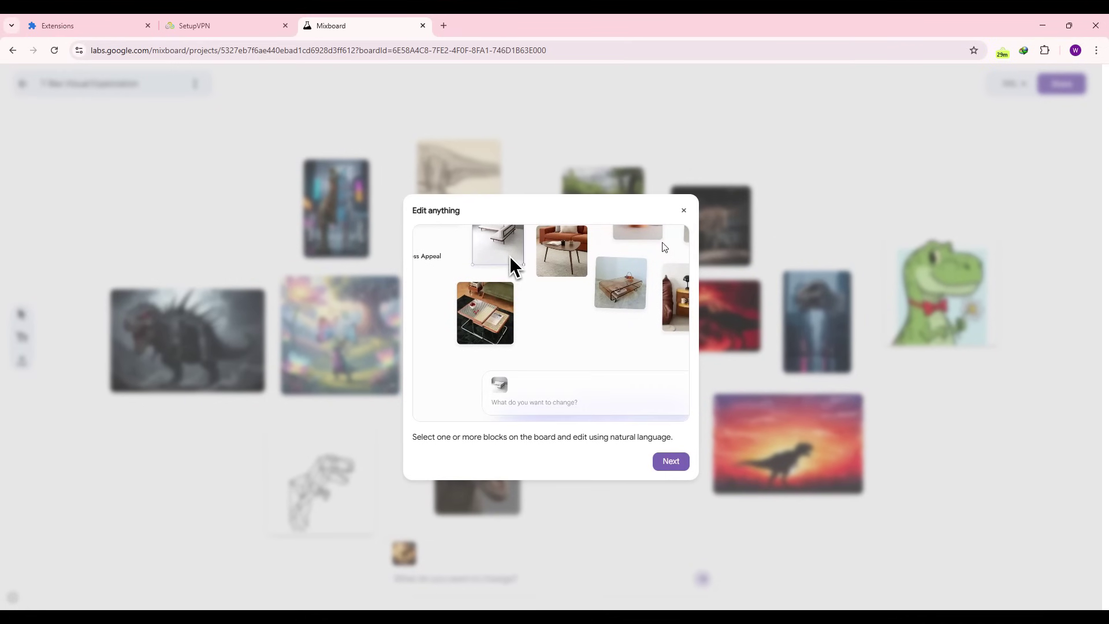
{"action": "key", "text": "Escape"}
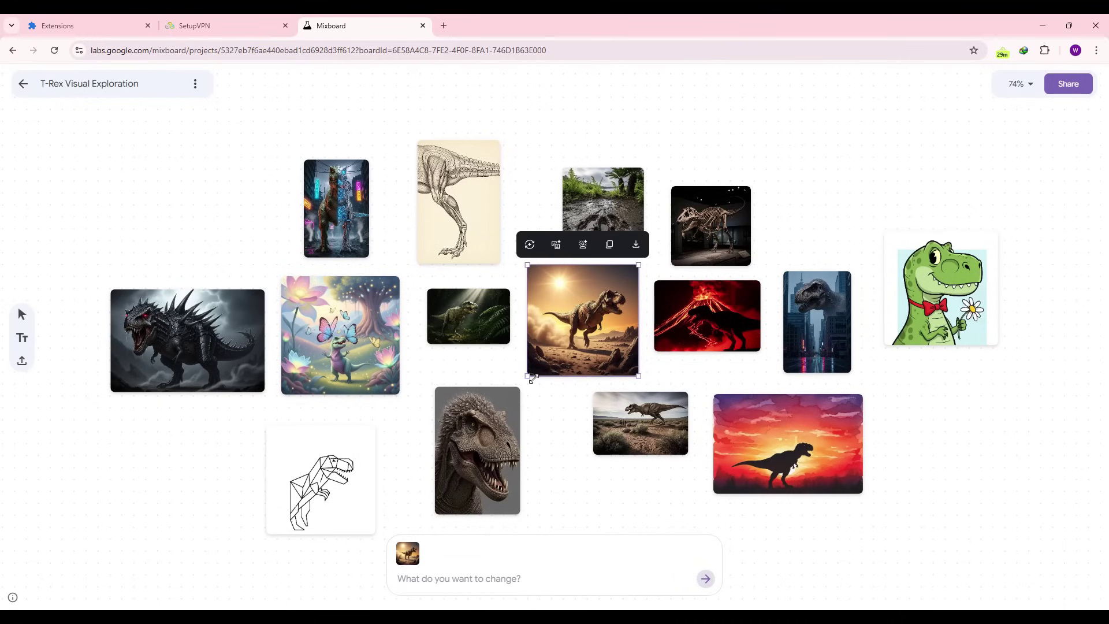
{"action": "left_click_drag", "start_coordinate": [533, 379], "coordinate": [386, 521]}
{"action": "left_click_drag", "start_coordinate": [511, 393], "coordinate": [330, 365]}
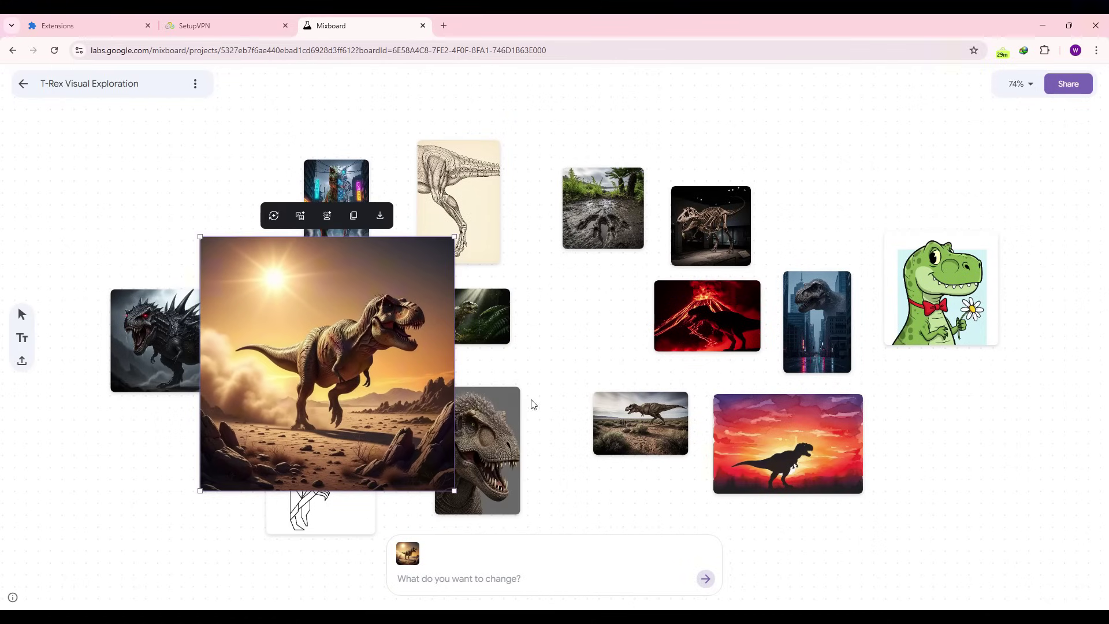
{"action": "left_click_drag", "start_coordinate": [119, 353], "coordinate": [441, 386]}
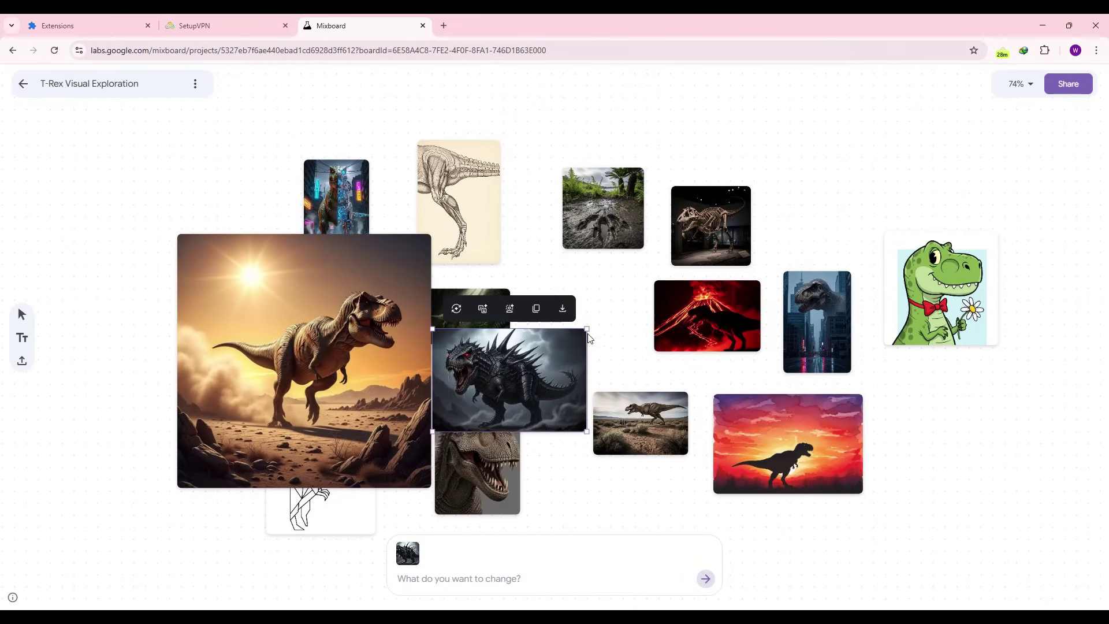
{"action": "left_click_drag", "start_coordinate": [587, 322], "coordinate": [708, 216]}
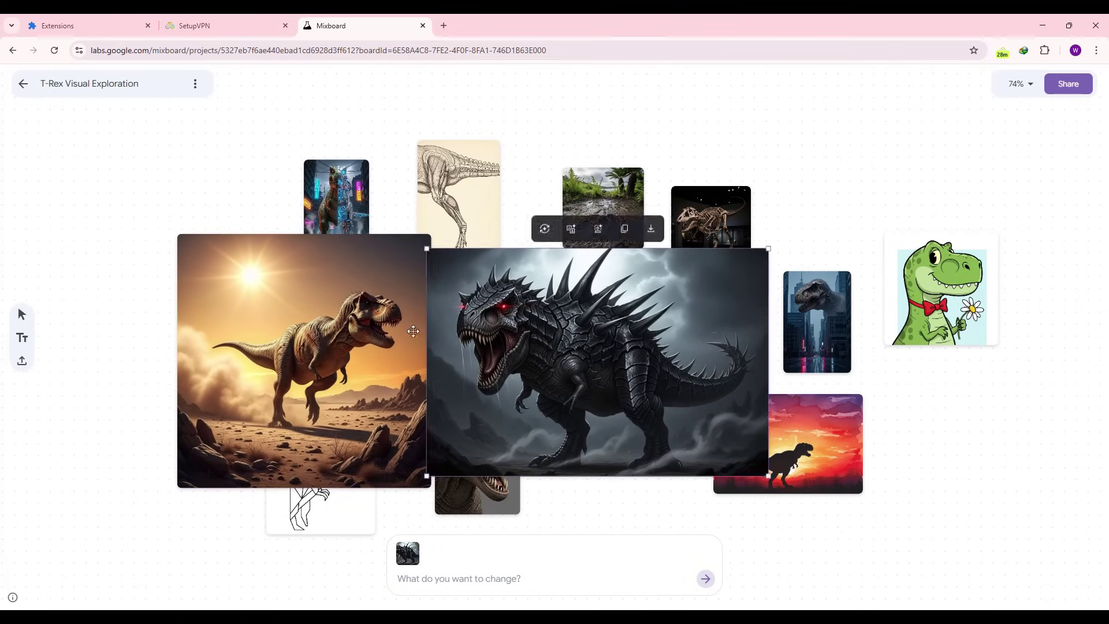
- Select both enlarged dinosaur images and generate a merged version with the prompt "combine in one image"
{"action": "left_click", "coordinate": [347, 428], "text": "shift"}
{"action": "left_click", "coordinate": [516, 585]}
{"action": "type", "text": "combine in one image"}
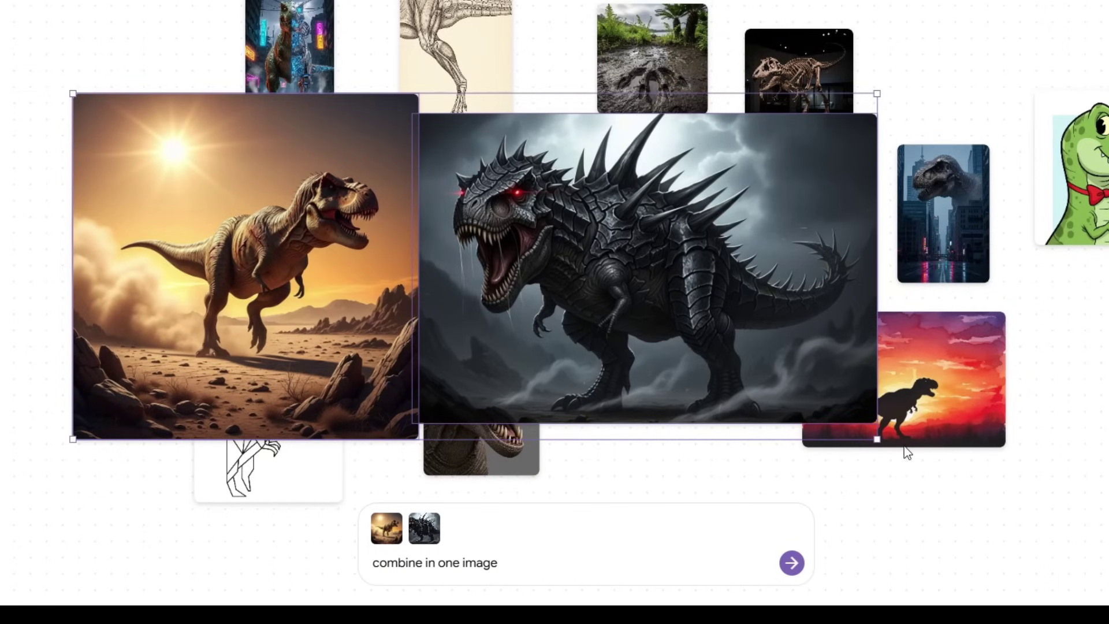
{"action": "left_click", "coordinate": [806, 568]}
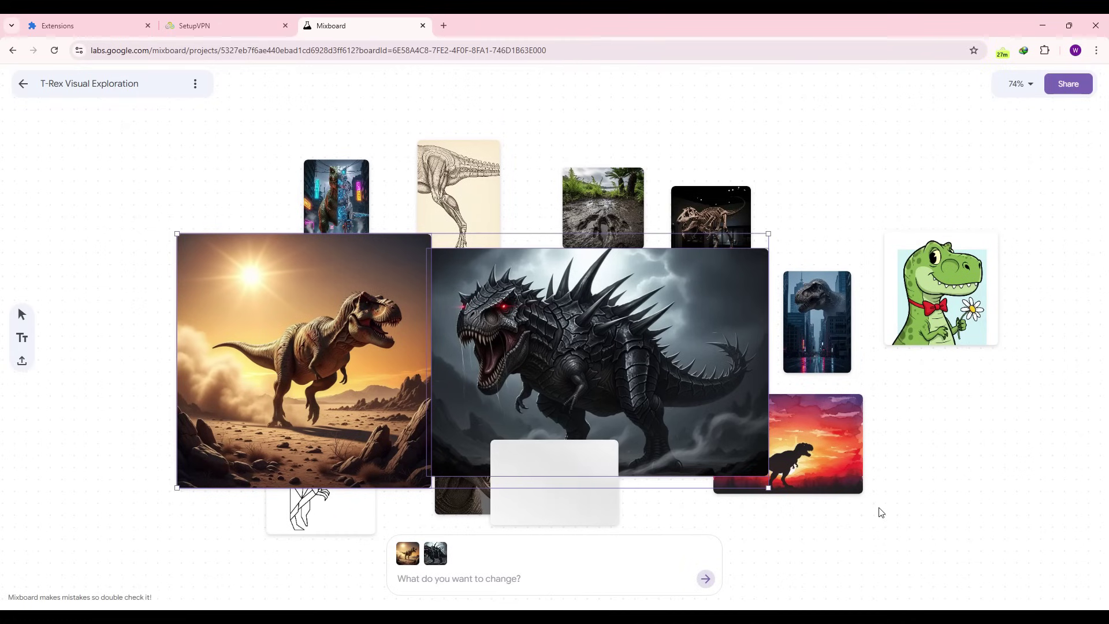
- Enlarge the newly generated combined dinosaur image and move it up over the board
{"action": "left_click", "coordinate": [764, 535]}
{"action": "left_click", "coordinate": [514, 460]}
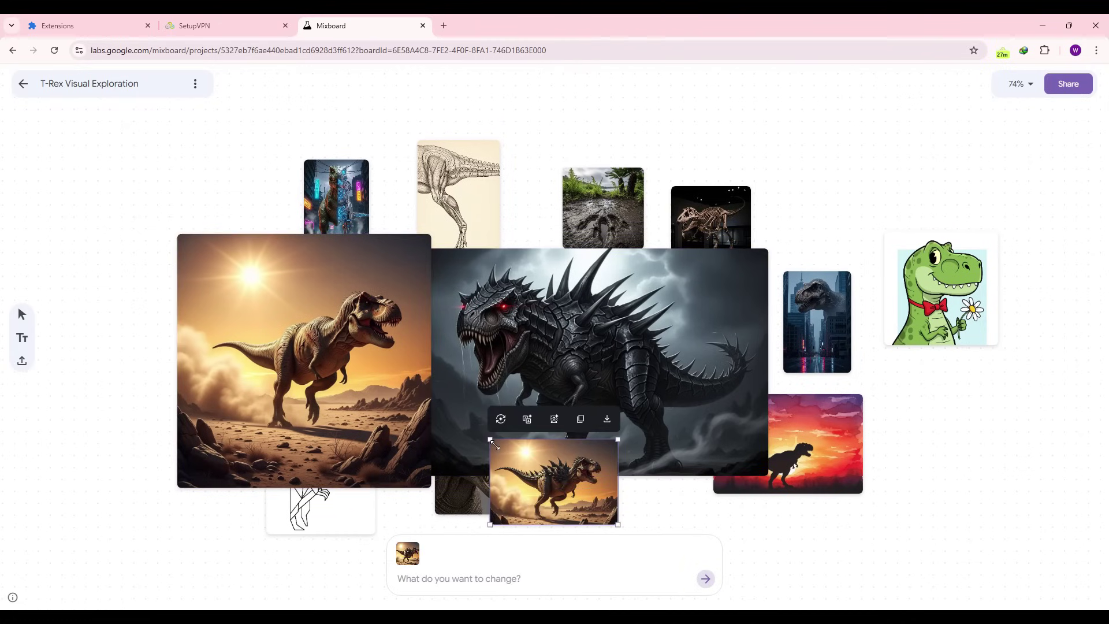
{"action": "left_click_drag", "start_coordinate": [490, 440], "coordinate": [121, 192]}
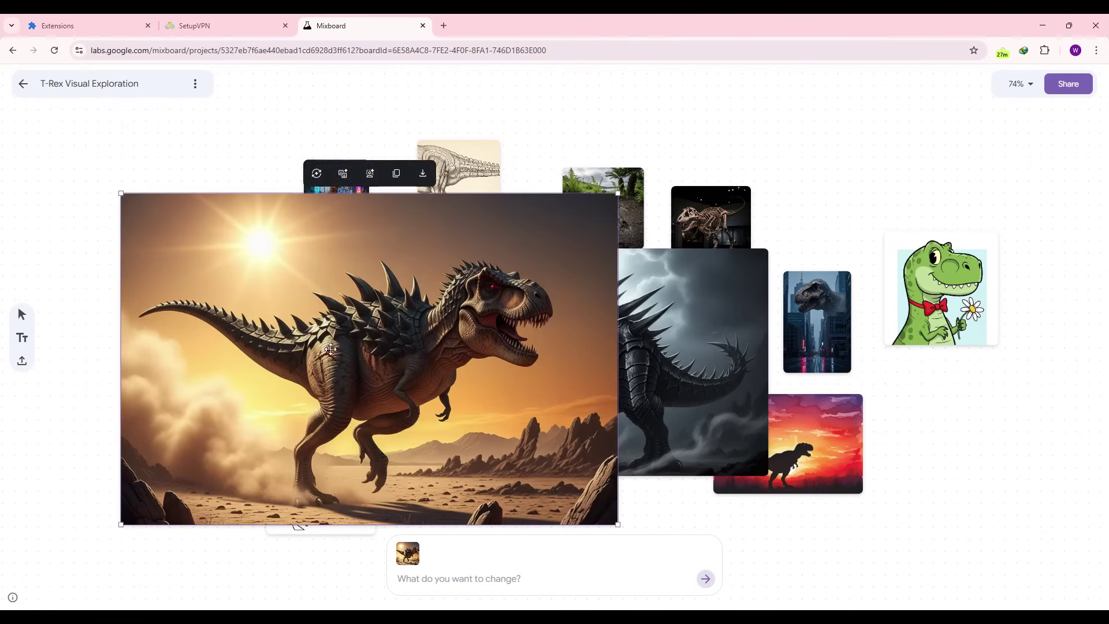
{"action": "left_click_drag", "start_coordinate": [331, 349], "coordinate": [492, 220]}
- Remove the two source dinosaur images from the board, keeping the combined image
{"action": "left_click", "coordinate": [577, 511]}
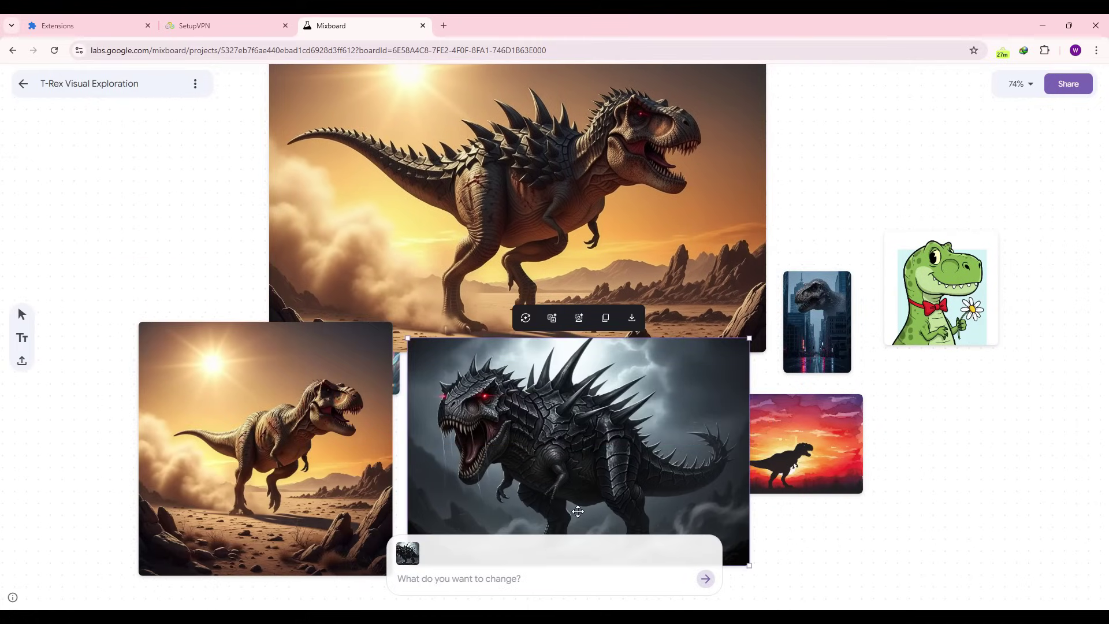
{"action": "key", "text": "Delete"}
{"action": "key", "text": "ctrl+z"}
{"action": "key", "text": "ctrl+z"}
{"action": "key", "text": "ctrl+z"}
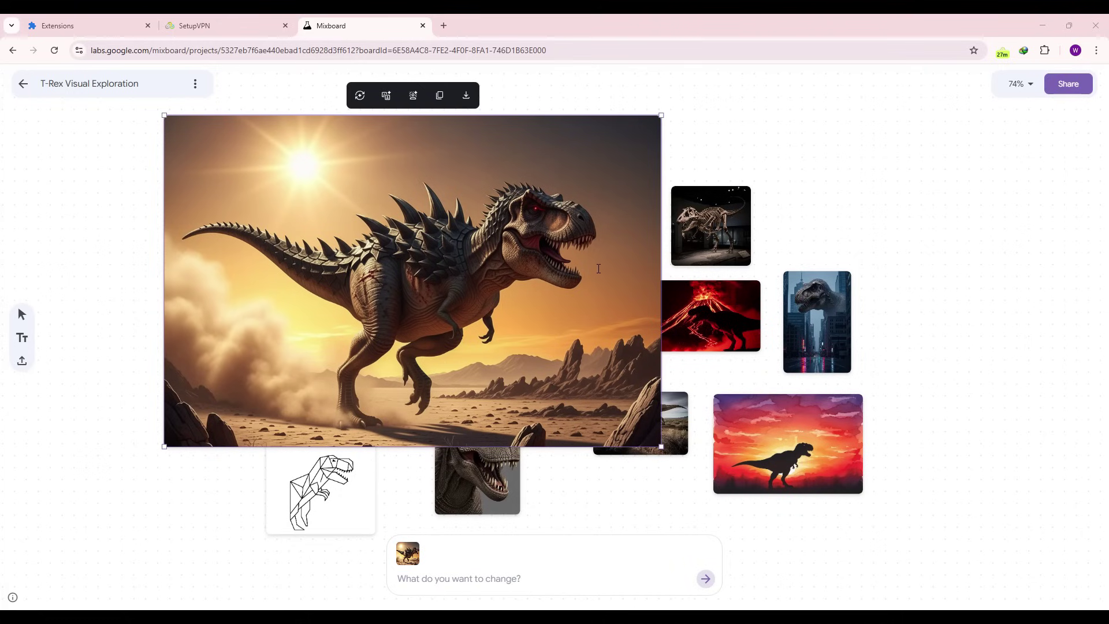
- Submit the copied prompt for a retro cartoon T-rex in sunglasses with the words "I'M READY TO CRUSH" and "KINDERGARTEN"
{"action": "key", "text": "ctrl+v"}
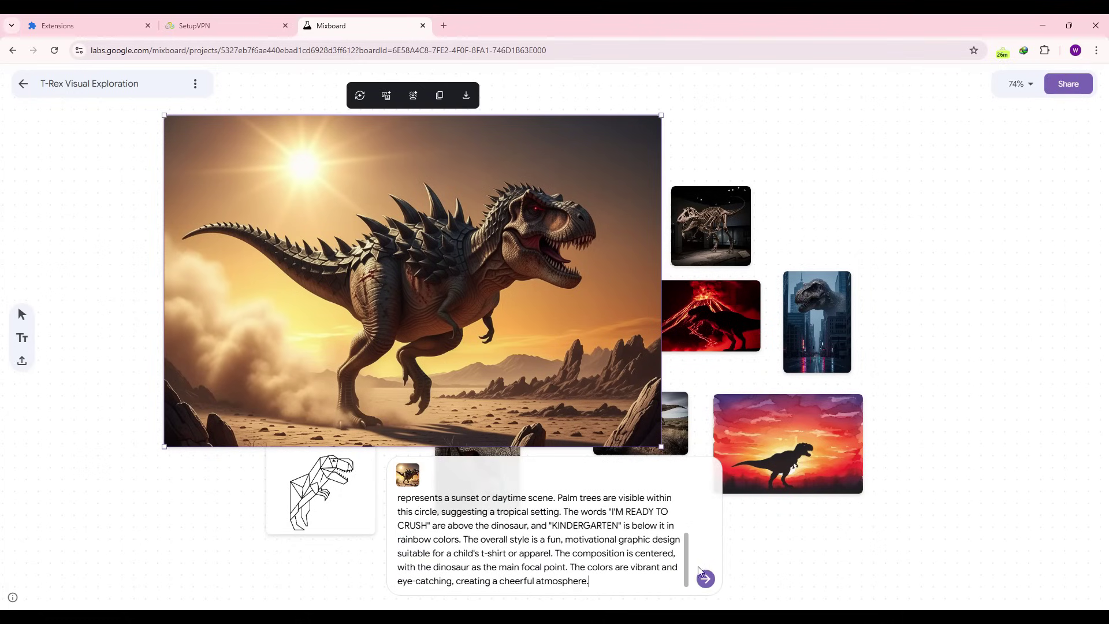
{"action": "scroll", "coordinate": [686, 567], "scroll_direction": "up", "scroll_amount": 2}
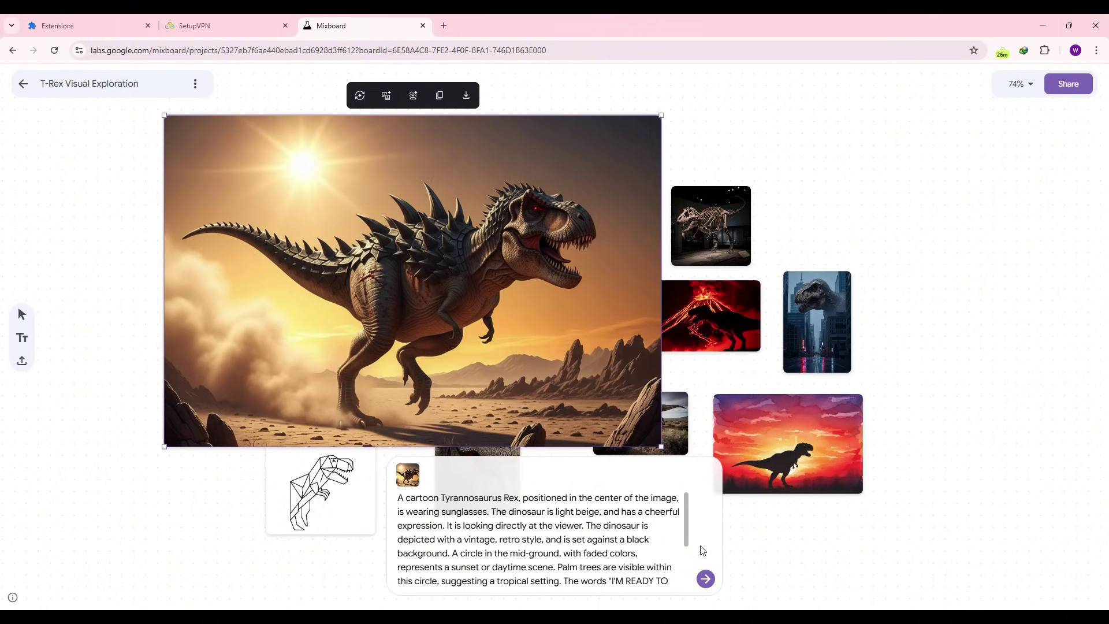
{"action": "left_click", "coordinate": [705, 579]}
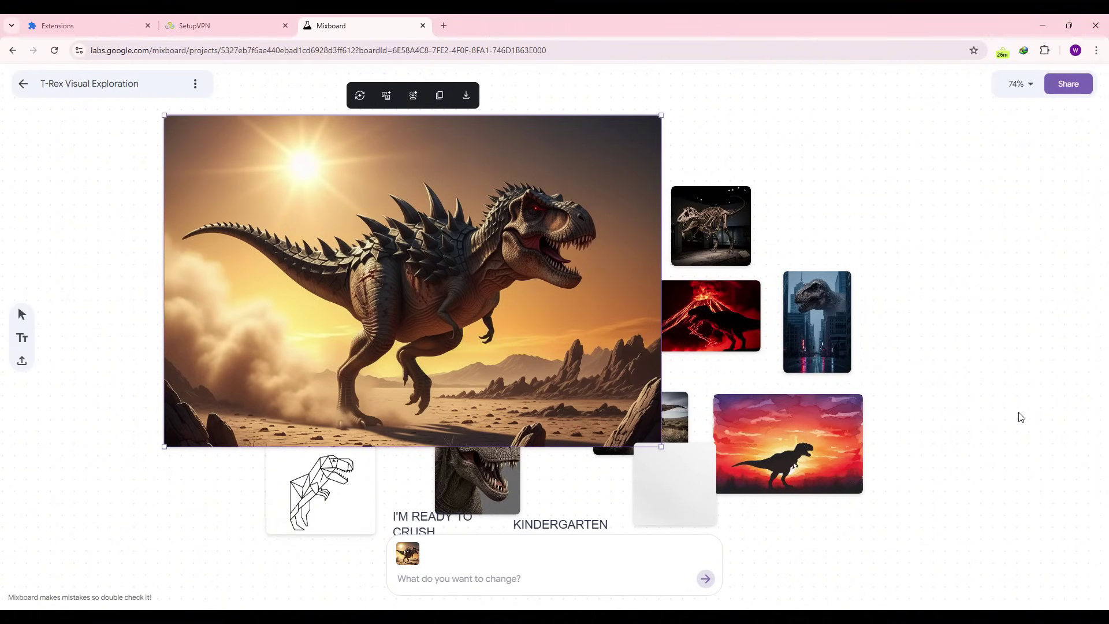
- Enlarge the cartoon T-rex with sunglasses to inspect it and delete it from the board
{"action": "left_click", "coordinate": [676, 483]}
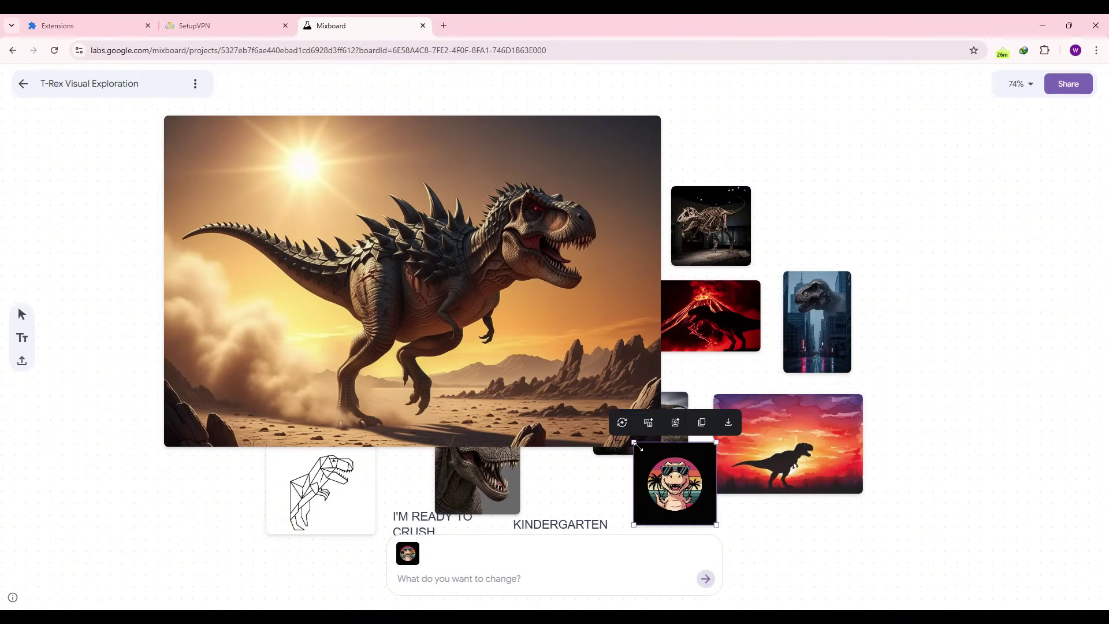
{"action": "left_click_drag", "start_coordinate": [634, 442], "coordinate": [296, 234]}
{"action": "left_click_drag", "start_coordinate": [387, 241], "coordinate": [229, 257]}
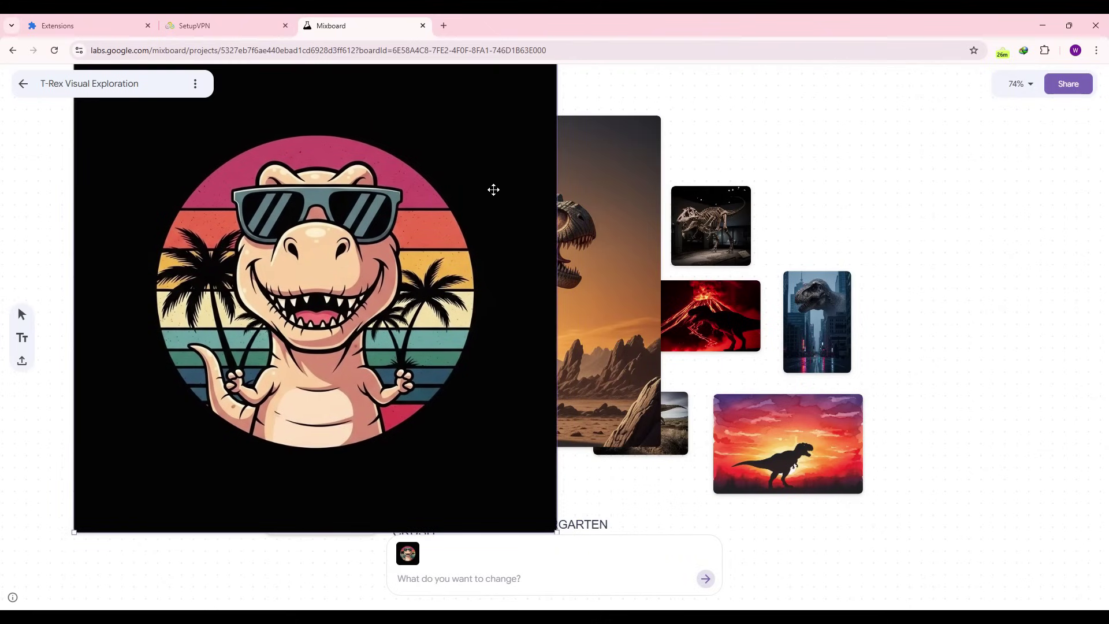
{"action": "left_click_drag", "start_coordinate": [547, 89], "coordinate": [540, 118]}
{"action": "key", "text": "Delete"}
- Select the combined spiky dinosaur image and submit an edit prompt to add spaceships to the scene
{"action": "left_click", "coordinate": [399, 447]}
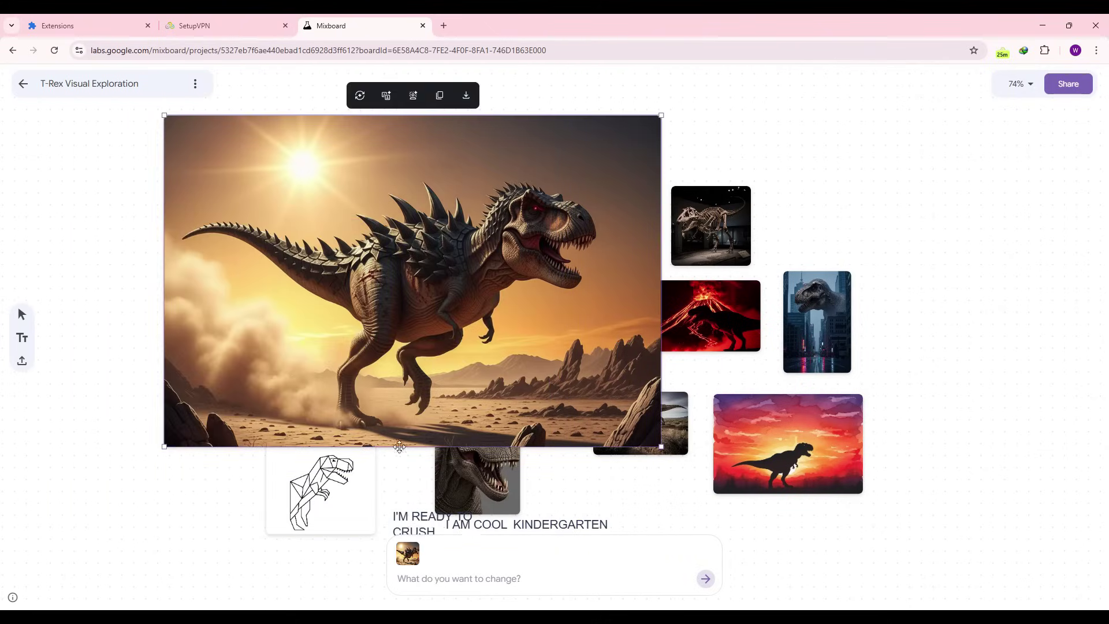
{"action": "type", "text": "change the"}
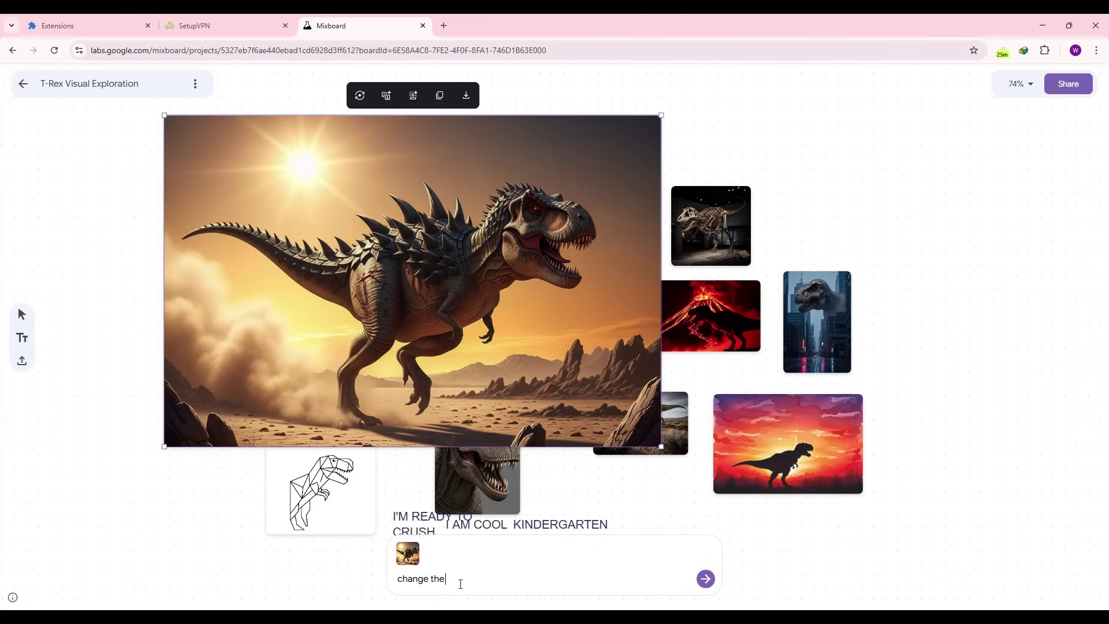
{"action": "key", "text": "ctrl+BackSpace"}
{"action": "key", "text": "ctrl+BackSpace"}
{"action": "type", "text": "add spaceshi"}
{"action": "key", "text": "Return"}
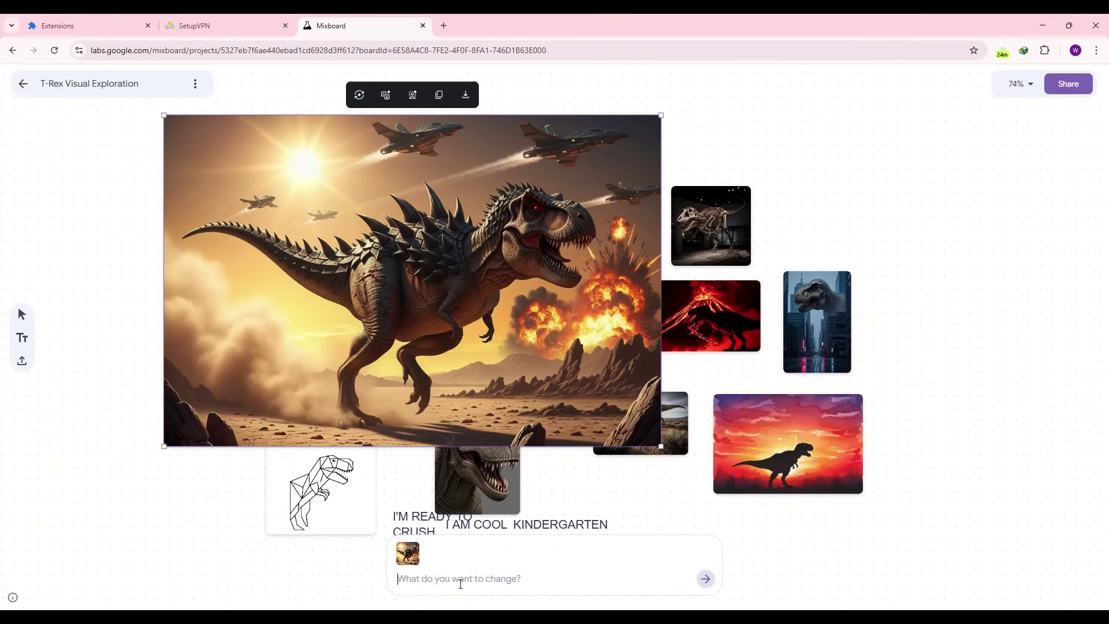
- Submit the edit prompt "fade the design from the edges with a soft brush and place it on a black t-shirt mockup"
{"action": "left_click_drag", "start_coordinate": [494, 342], "coordinate": [560, 374]}
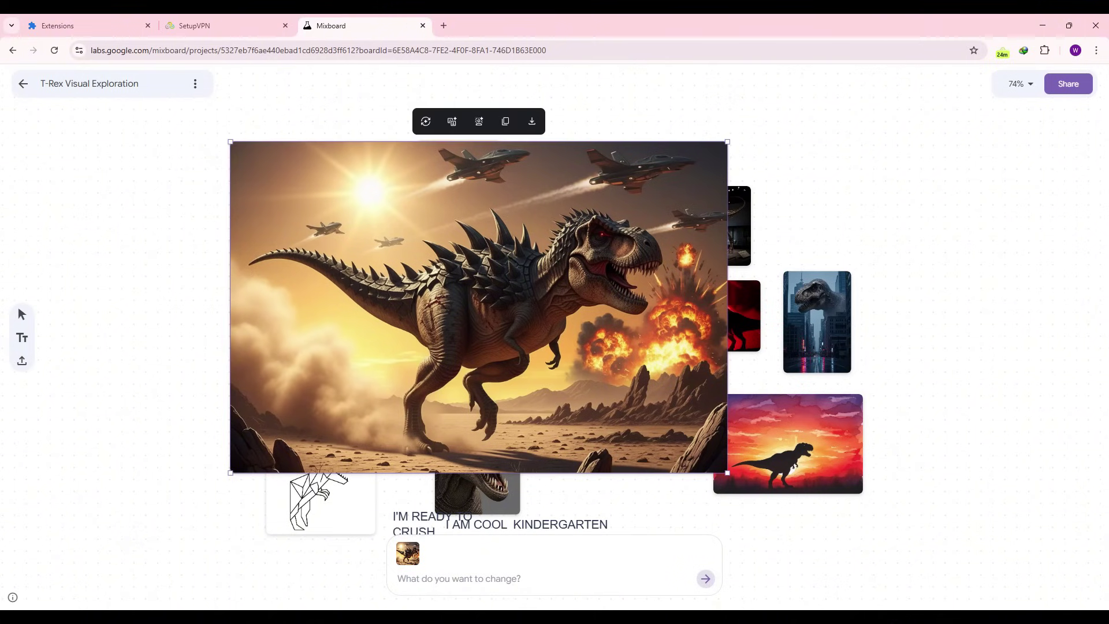
{"action": "left_click", "coordinate": [457, 581]}
{"action": "type", "text": "add the de"}
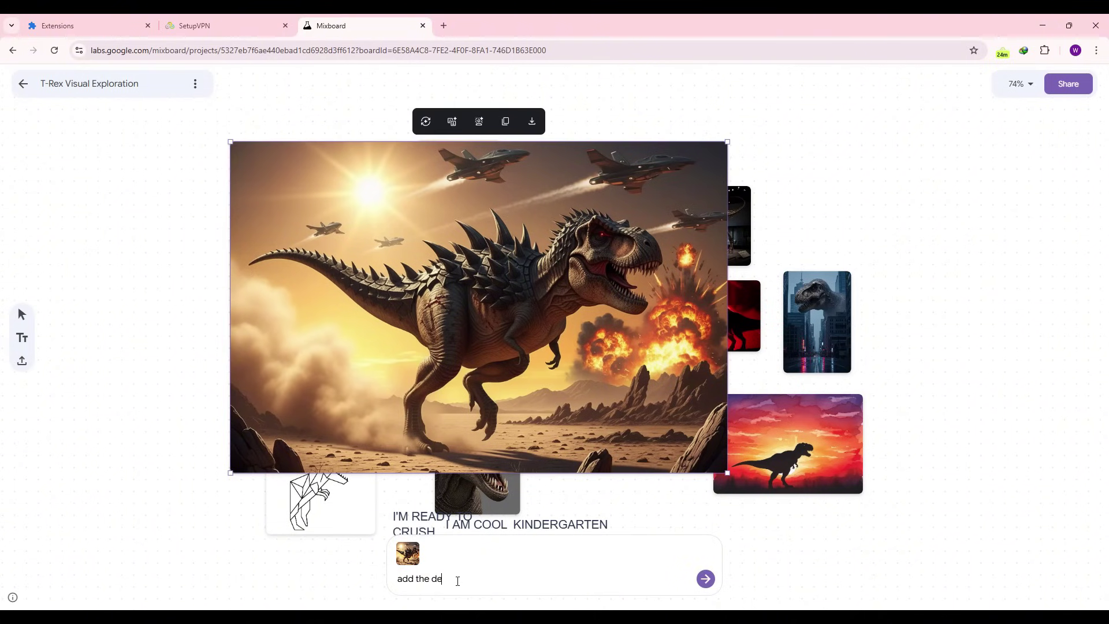
{"action": "type", "text": "s"}
{"action": "key", "text": "ctrl+a"}
{"action": "type", "text": "fade the design from the e"}
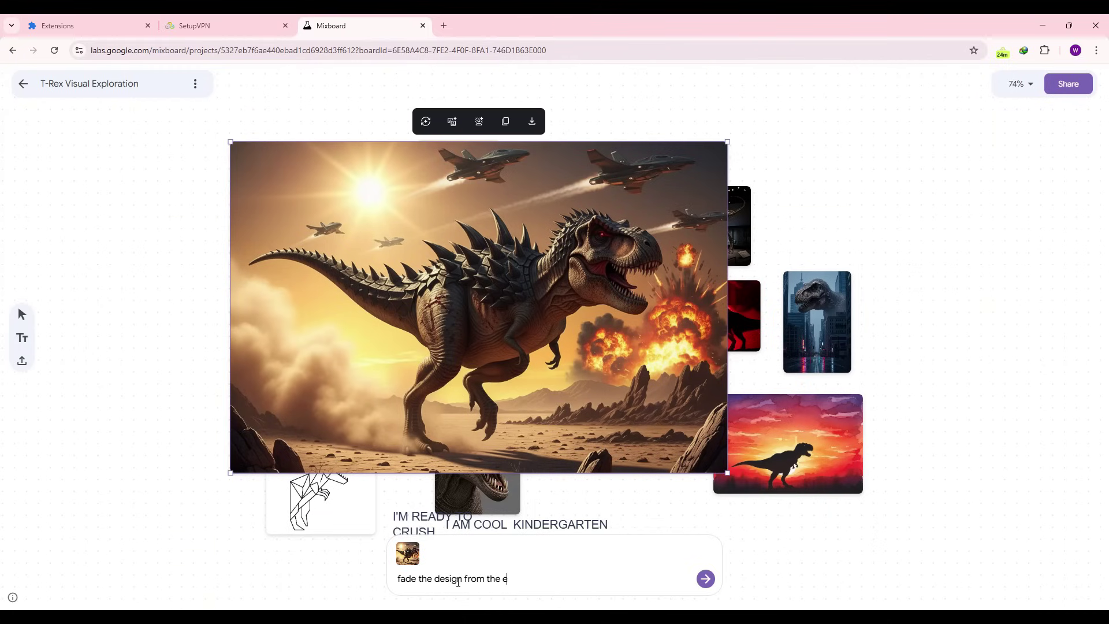
{"action": "type", "text": "dges with a soft brush and place it on a"}
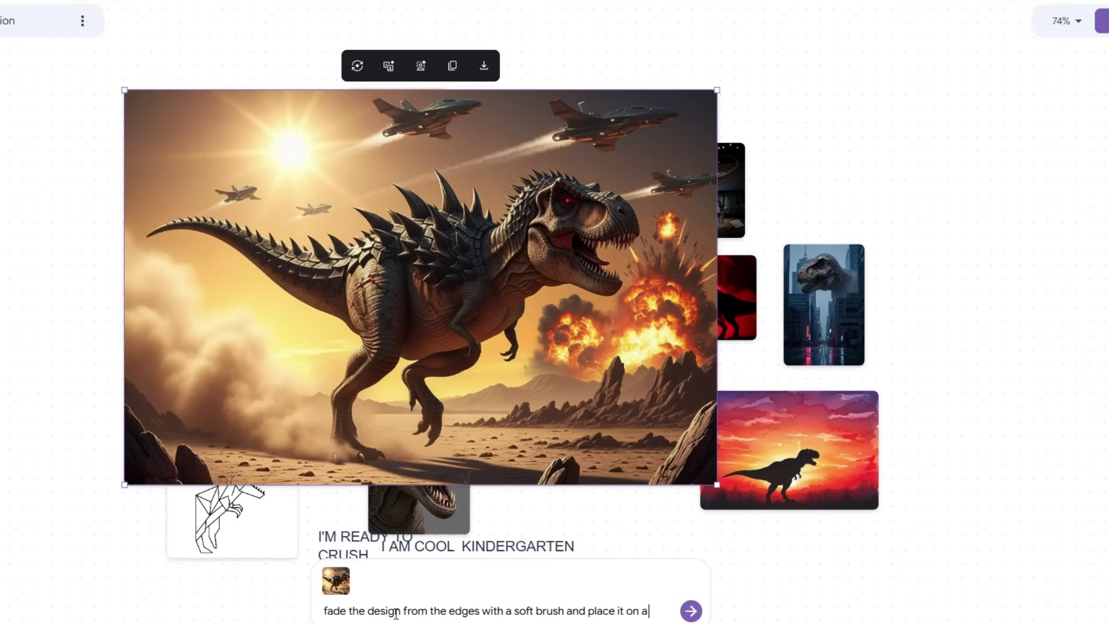
{"action": "type", "text": " black"}
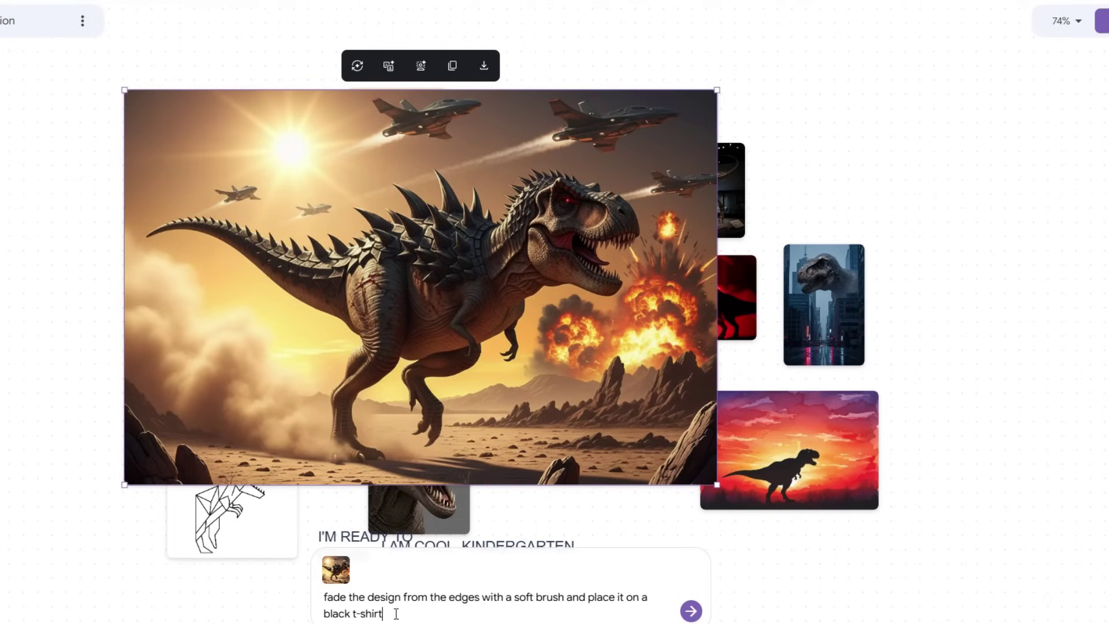
{"action": "type", "text": " t-shirt mock"}
{"action": "key", "text": "Return"}
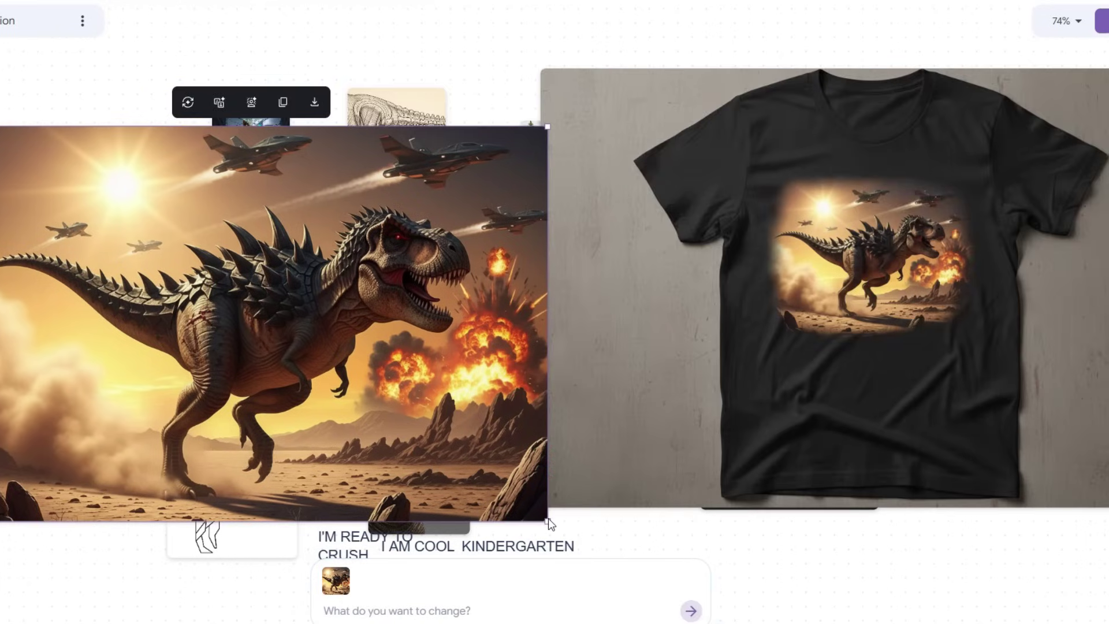
- Enlarge and reposition the spaceship dinosaur image beside the T-shirt mockup and clear the leftover text labels
{"action": "left_click_drag", "start_coordinate": [551, 525], "coordinate": [581, 547]}
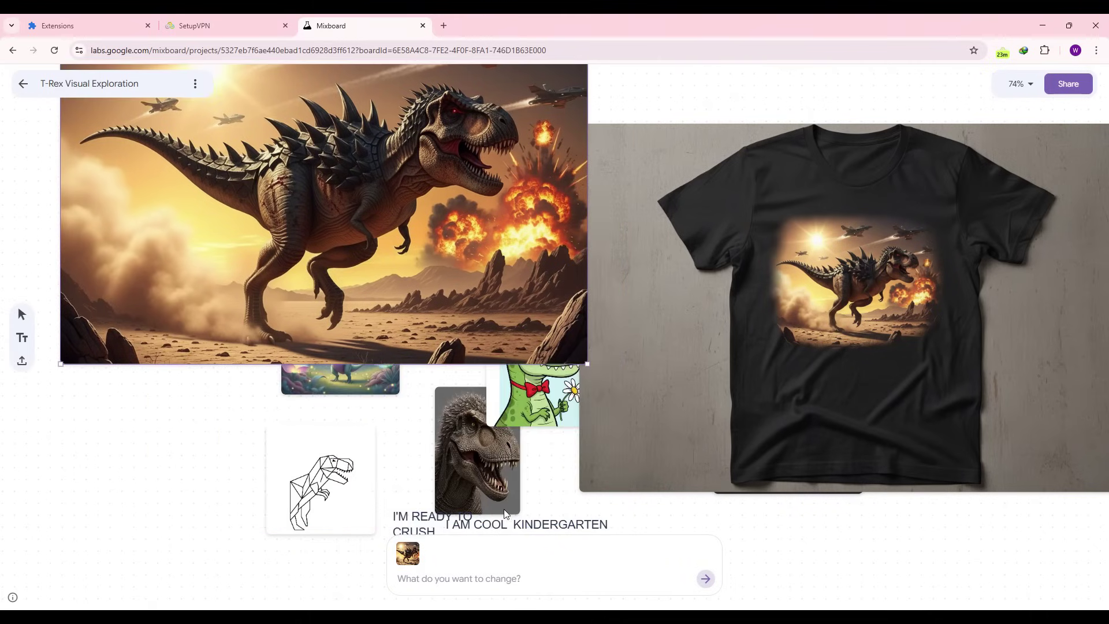
{"action": "left_click", "coordinate": [436, 545]}
{"action": "left_click_drag", "start_coordinate": [491, 524], "coordinate": [267, 546]}
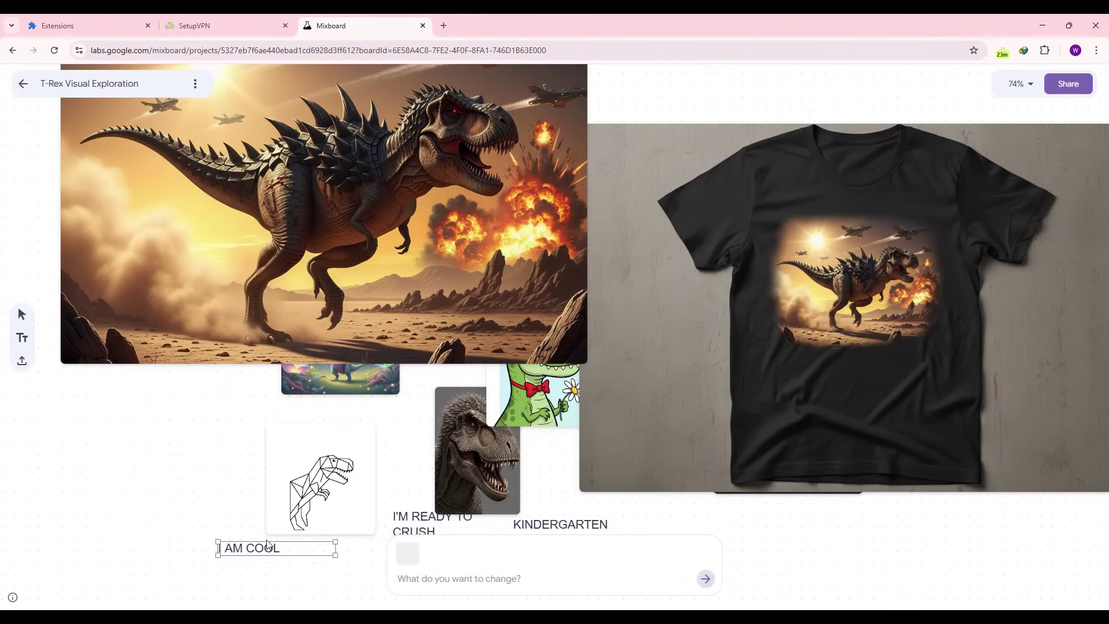
{"action": "left_click", "coordinate": [365, 537]}
{"action": "left_click_drag", "start_coordinate": [513, 312], "coordinate": [556, 389]}
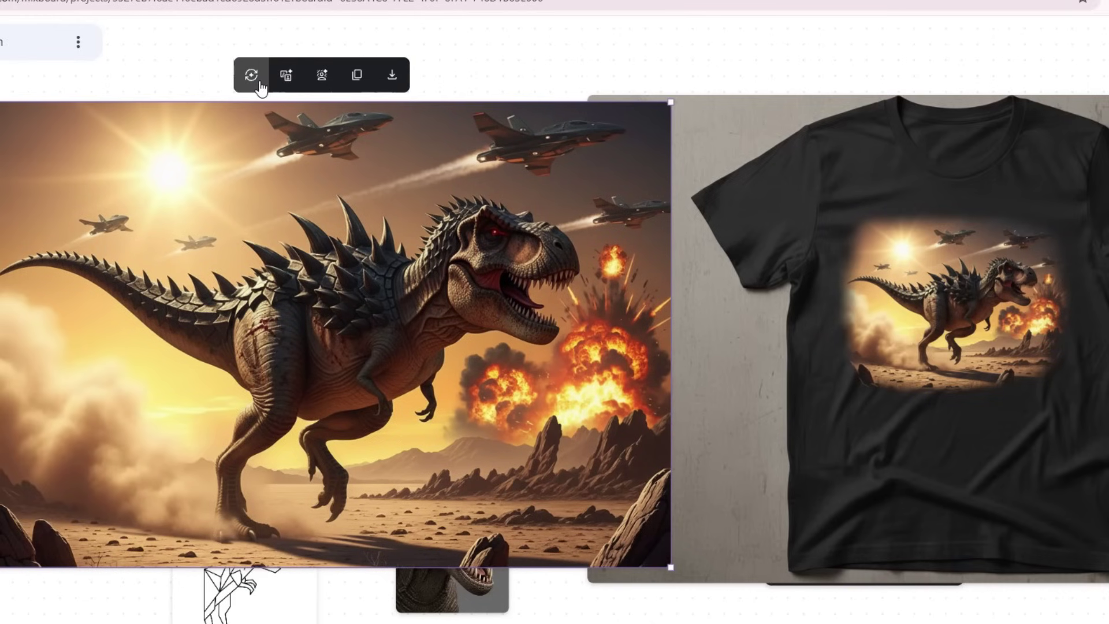
- Generate similar variations of the spaceship dinosaur image, then spread out the three results and enlarge the ruined-city and lightning dinosaurs
{"action": "left_click", "coordinate": [289, 84]}
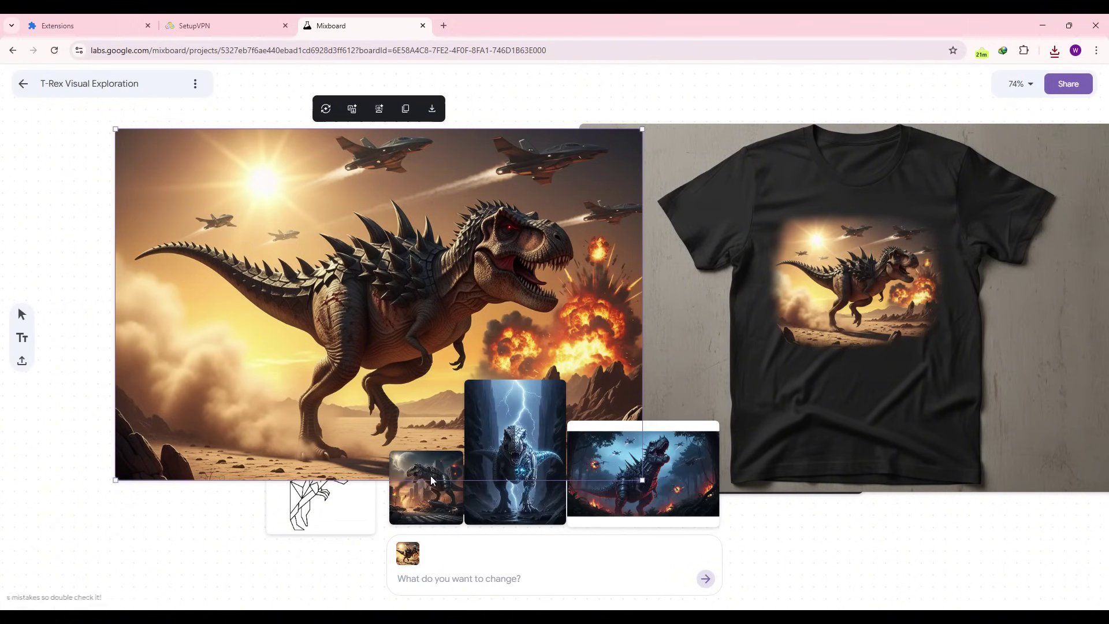
{"action": "left_click", "coordinate": [434, 479]}
{"action": "left_click_drag", "start_coordinate": [392, 454], "coordinate": [179, 411]}
{"action": "left_click_drag", "start_coordinate": [537, 426], "coordinate": [465, 437]}
{"action": "left_click_drag", "start_coordinate": [672, 445], "coordinate": [628, 450]}
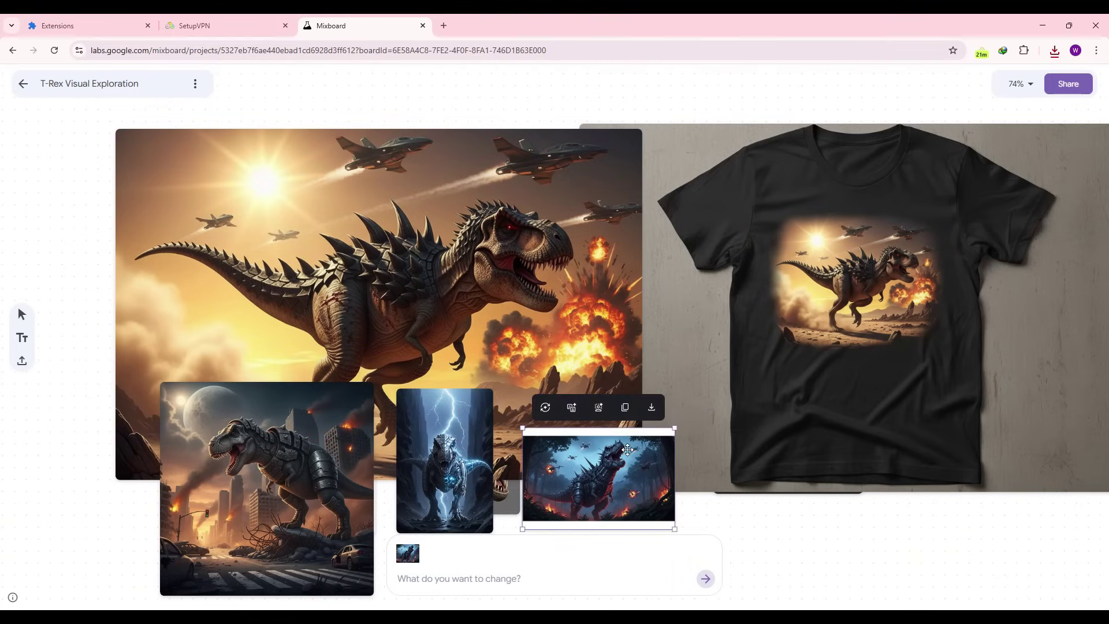
{"action": "left_click", "coordinate": [432, 475]}
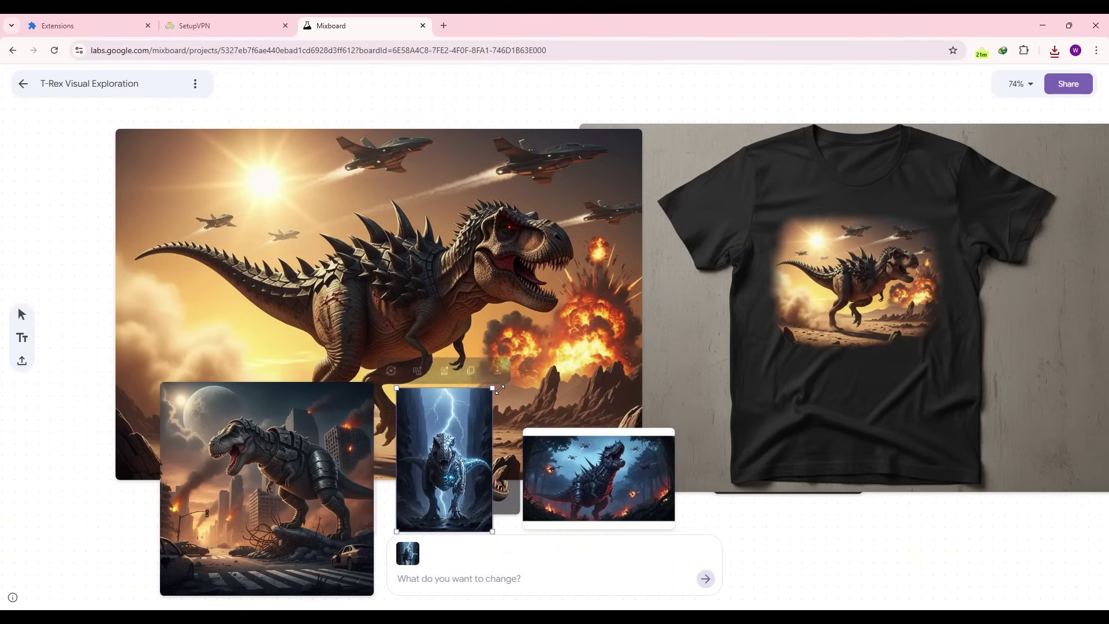
{"action": "left_click_drag", "start_coordinate": [494, 388], "coordinate": [670, 201]}
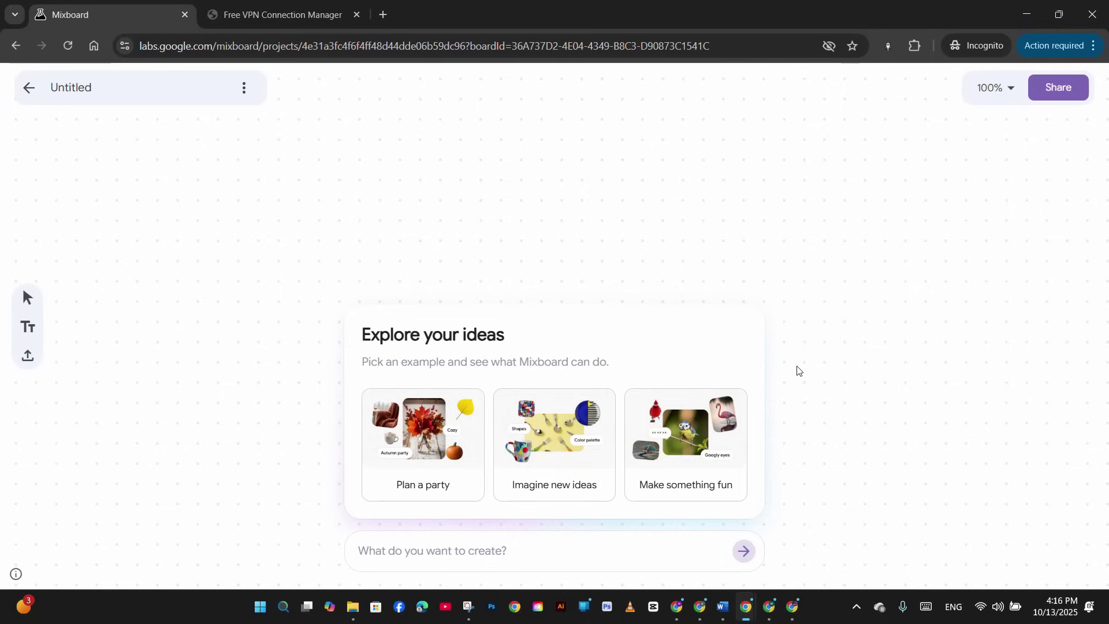
- Submit the prompt "Create me 10 halloween t-shirt designs, with fun quote" on the new board and dismiss the introductory dialog
{"action": "left_click", "coordinate": [533, 557]}
{"action": "type", "text": "Create me 10 h"}
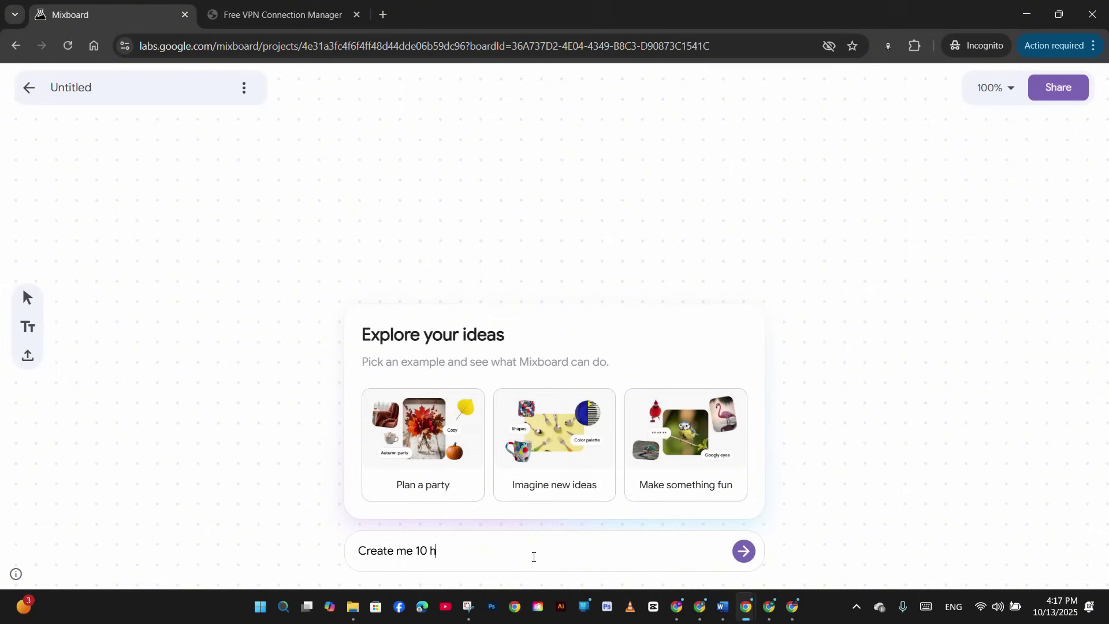
{"action": "type", "text": "alloween t-shirt designs,"}
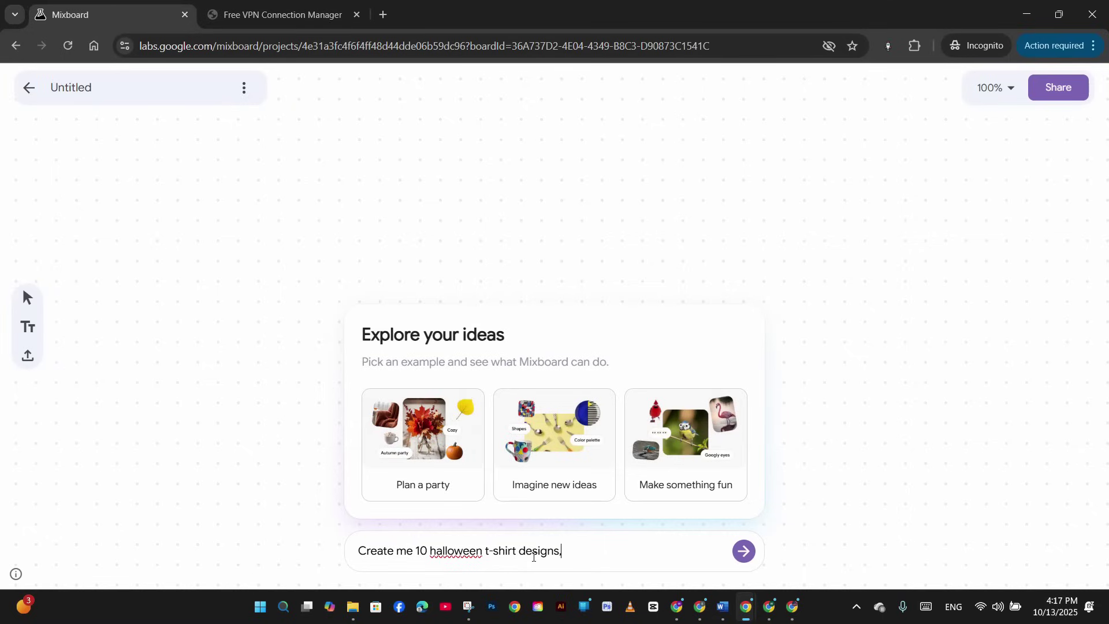
{"action": "type", "text": " with fun quote"}
{"action": "key", "text": "Return"}
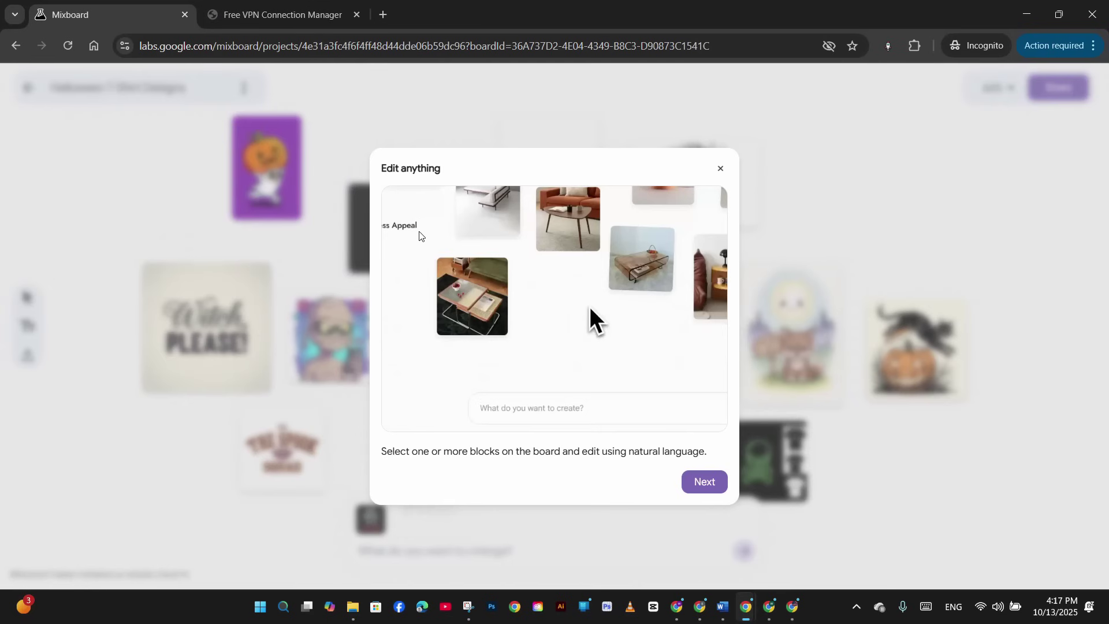
{"action": "key", "text": "Escape"}
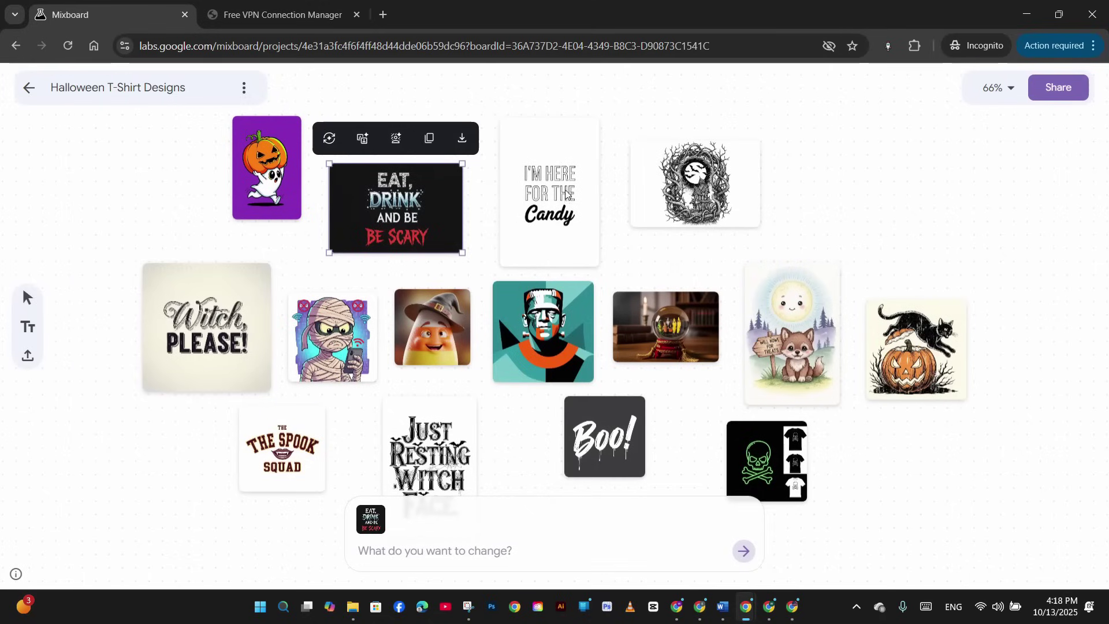
- Move the "Eat, Drink and Be Scary" design slightly up and delete the candy corn witch and crystal ball images
{"action": "left_click", "coordinate": [784, 210]}
{"action": "left_click_drag", "start_coordinate": [416, 209], "coordinate": [418, 173]}
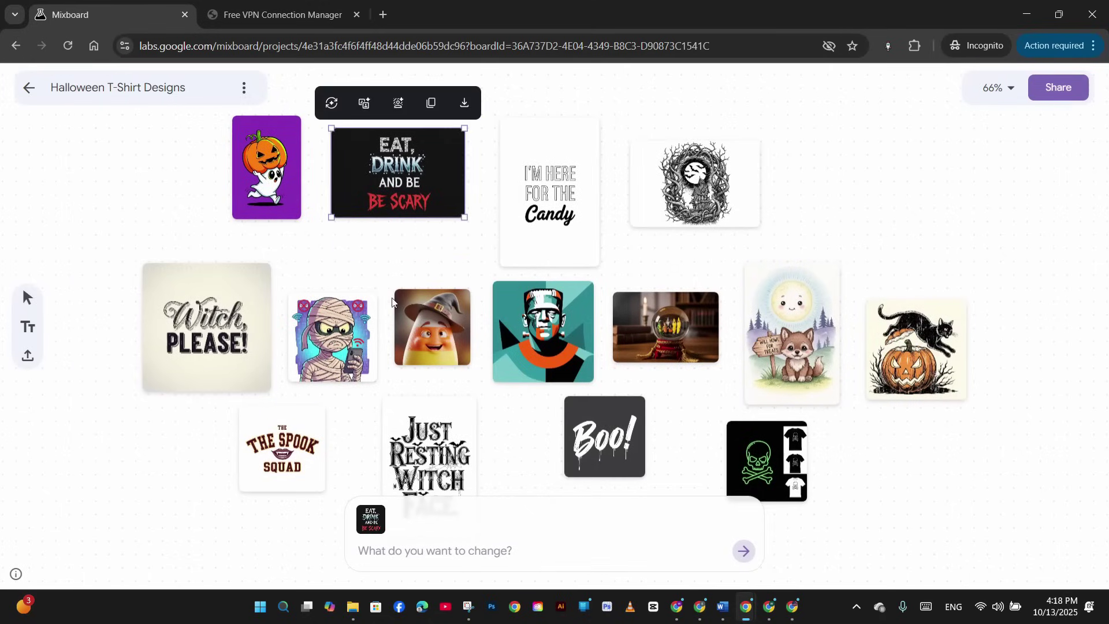
{"action": "left_click_drag", "start_coordinate": [433, 349], "coordinate": [522, 419]}
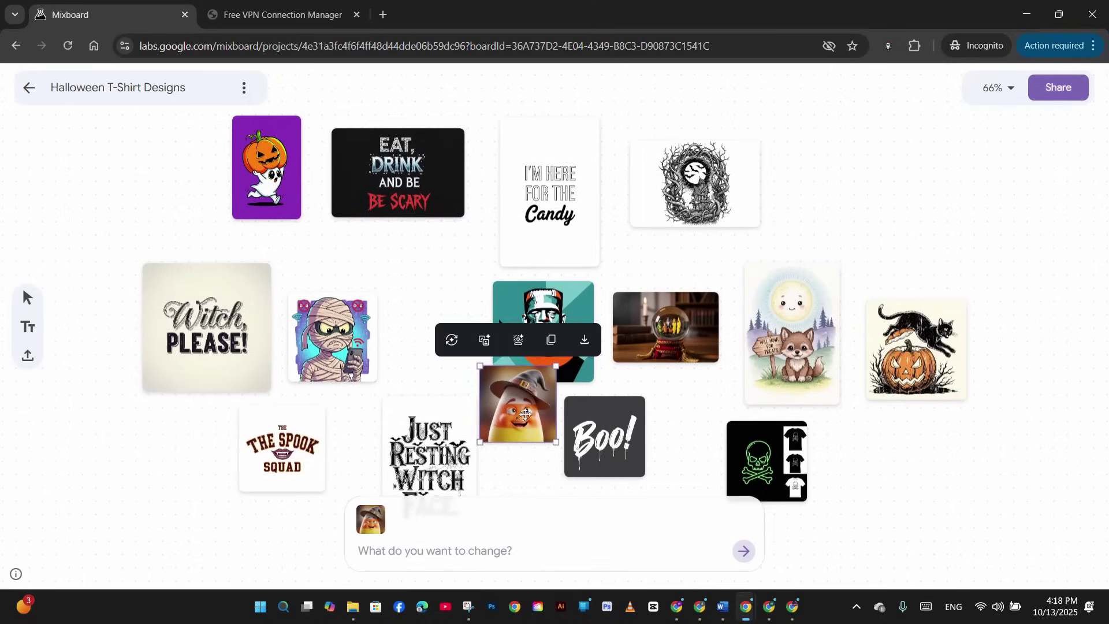
{"action": "key", "text": "Delete"}
{"action": "left_click", "coordinate": [711, 341]}
{"action": "key", "text": "Delete"}
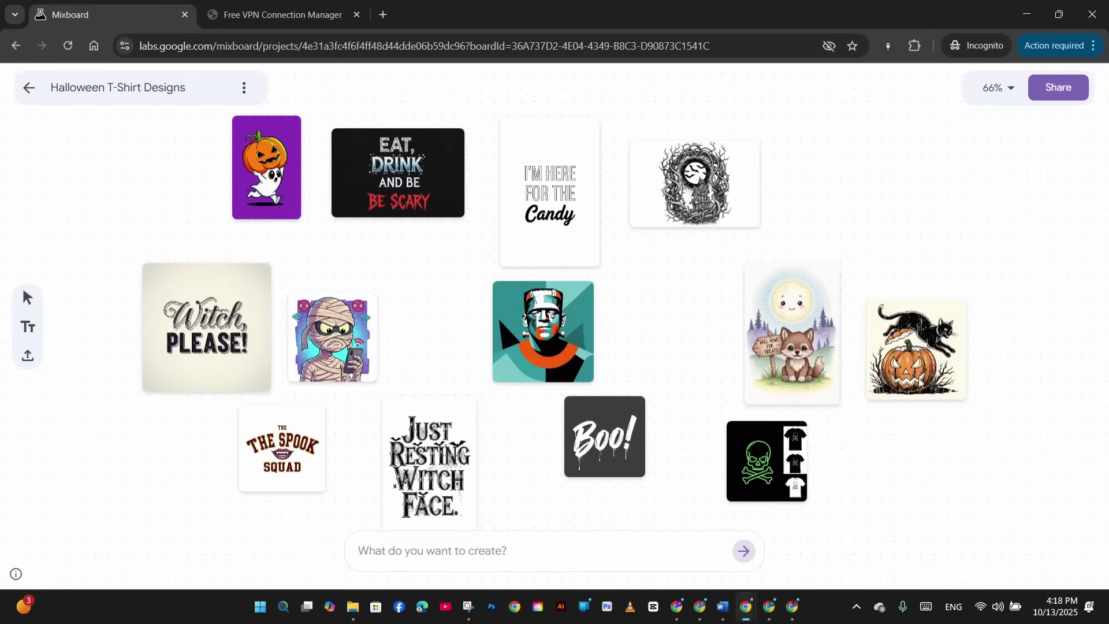
- Rearrange the black cat, "Witch, Please!", mummy and "Just Resting Witch Face" designs on the board
{"action": "left_click_drag", "start_coordinate": [919, 381], "coordinate": [425, 302]}
{"action": "left_click_drag", "start_coordinate": [265, 387], "coordinate": [245, 353]}
{"action": "left_click_drag", "start_coordinate": [334, 337], "coordinate": [308, 282]}
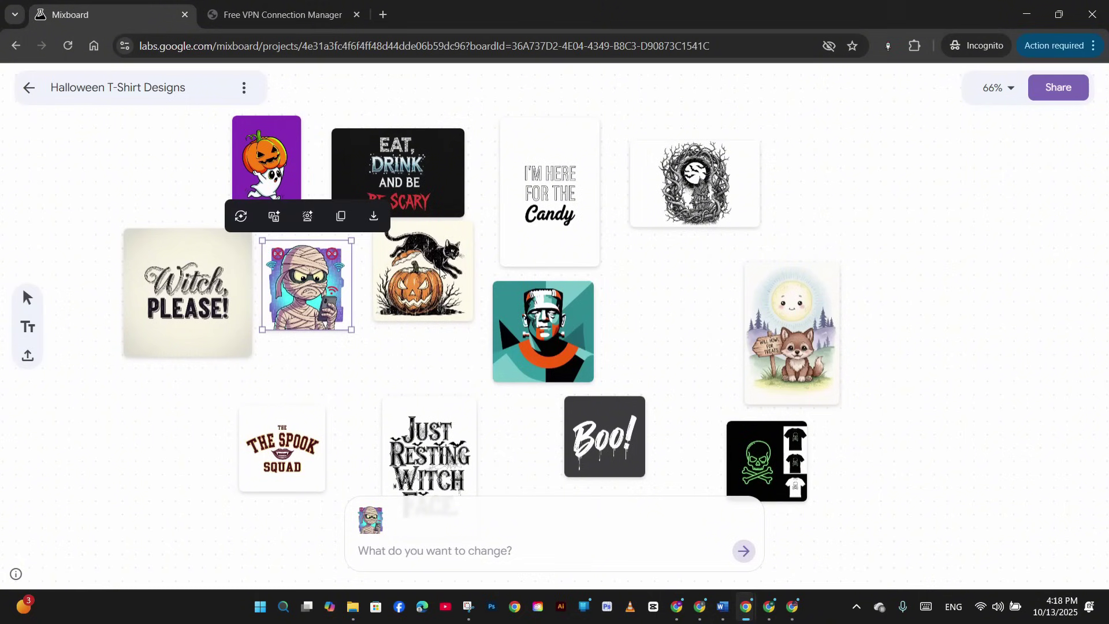
{"action": "left_click_drag", "start_coordinate": [421, 272], "coordinate": [403, 285]}
{"action": "left_click_drag", "start_coordinate": [438, 446], "coordinate": [408, 391]}
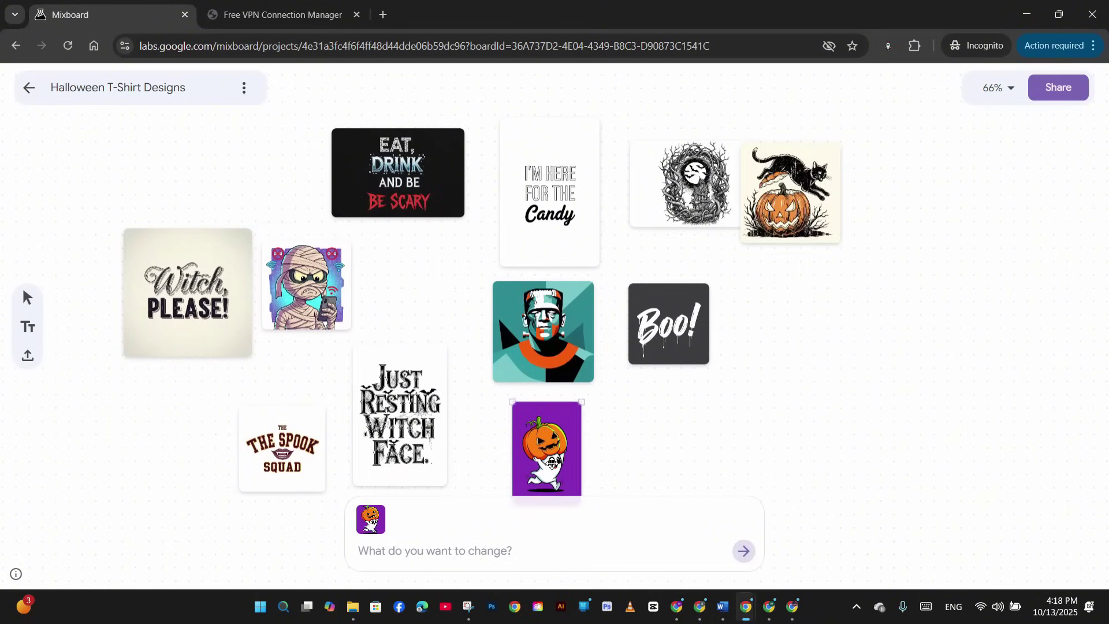
- Submit the edit prompt "Add text to this image and create multiple variations of it" for the purple pumpkin ghost design
{"action": "left_click", "coordinate": [471, 556]}
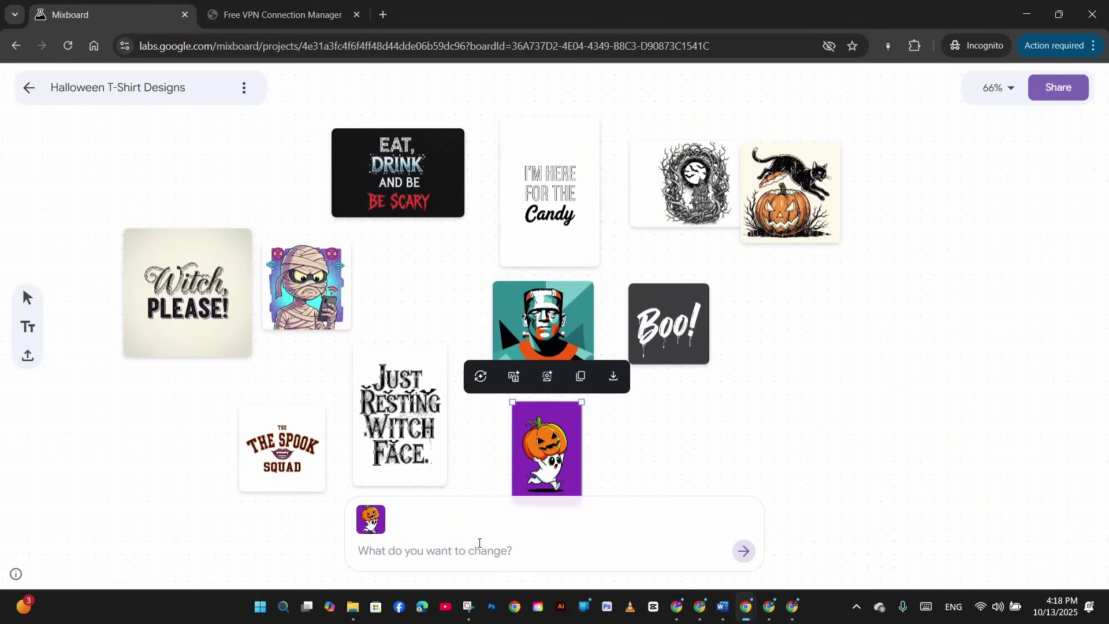
{"action": "type", "text": "Add text to th"}
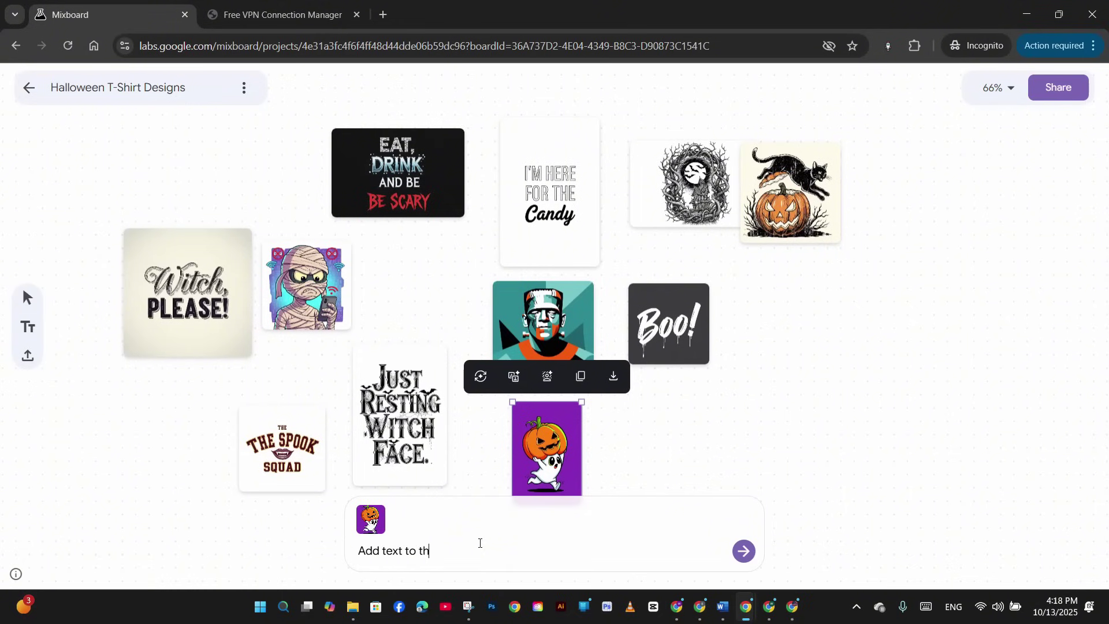
{"action": "type", "text": "is image and create multiple variations"}
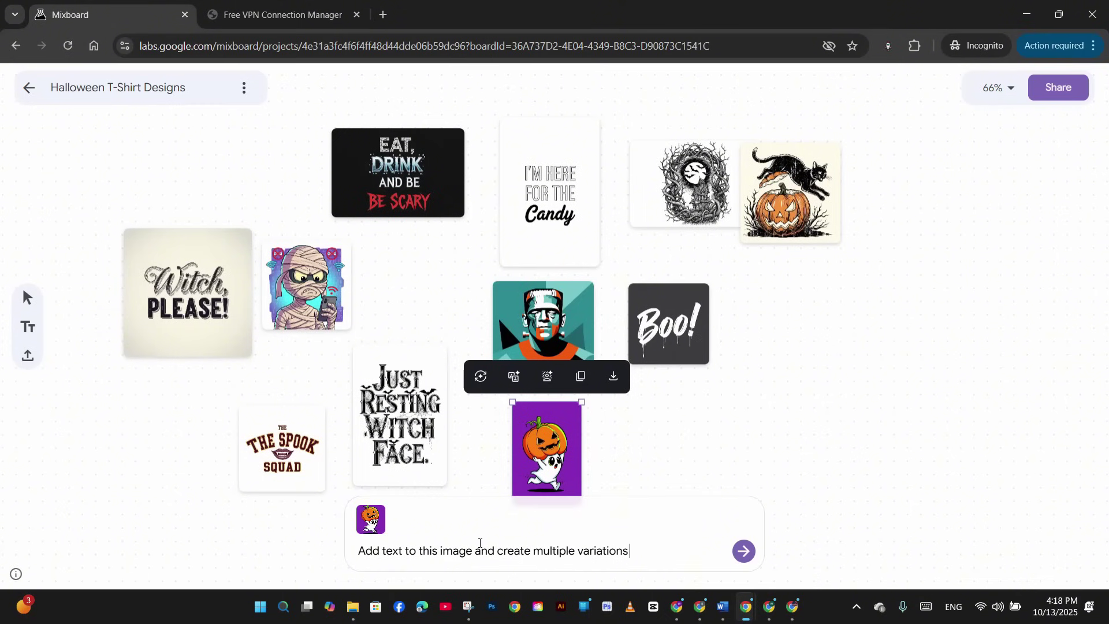
{"action": "type", "text": "of it"}
{"action": "key", "text": "Return"}
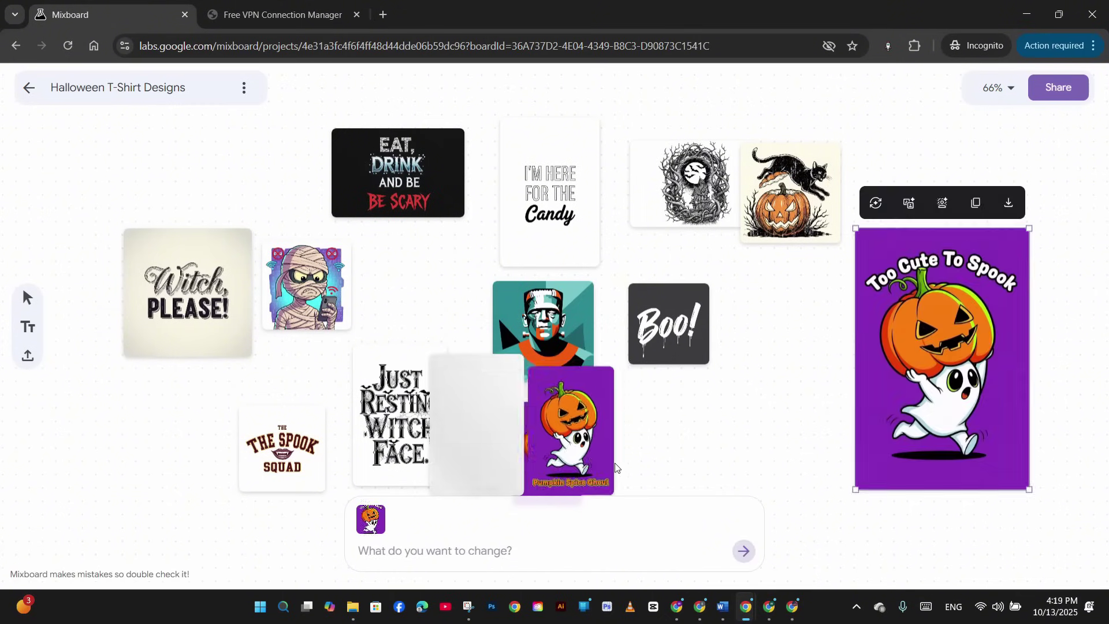
- Enlarge the pumpkin ghost original and its text variations and line them up side by side, moving the "Boo!" design aside
{"action": "left_click", "coordinate": [759, 368]}
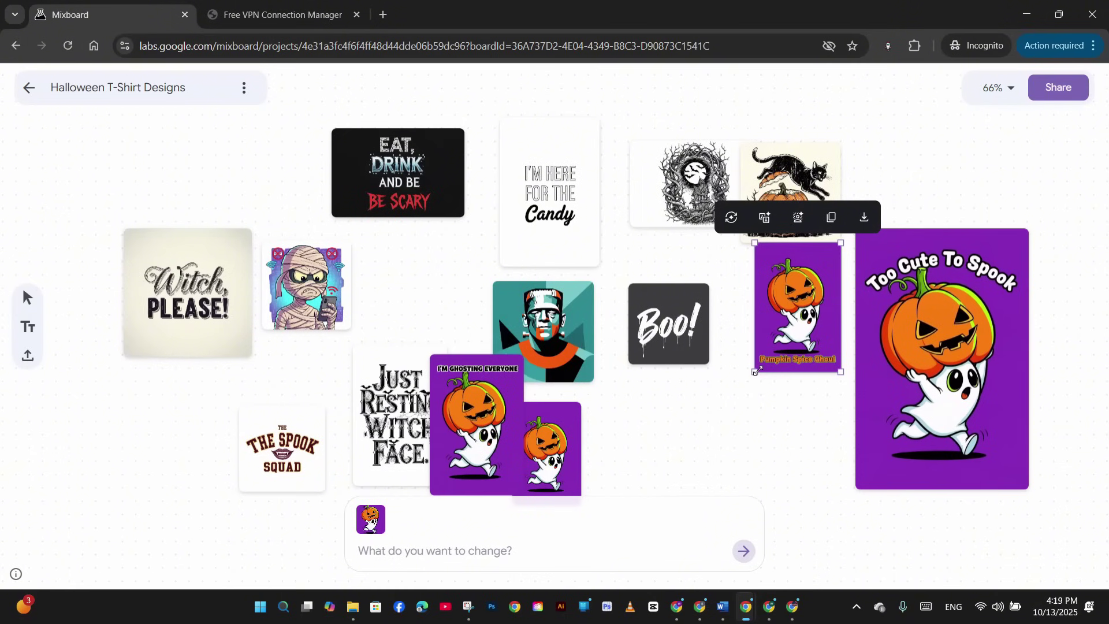
{"action": "left_click_drag", "start_coordinate": [759, 368], "coordinate": [662, 496]}
{"action": "left_click_drag", "start_coordinate": [512, 386], "coordinate": [610, 137]}
{"action": "left_click", "coordinate": [641, 315]}
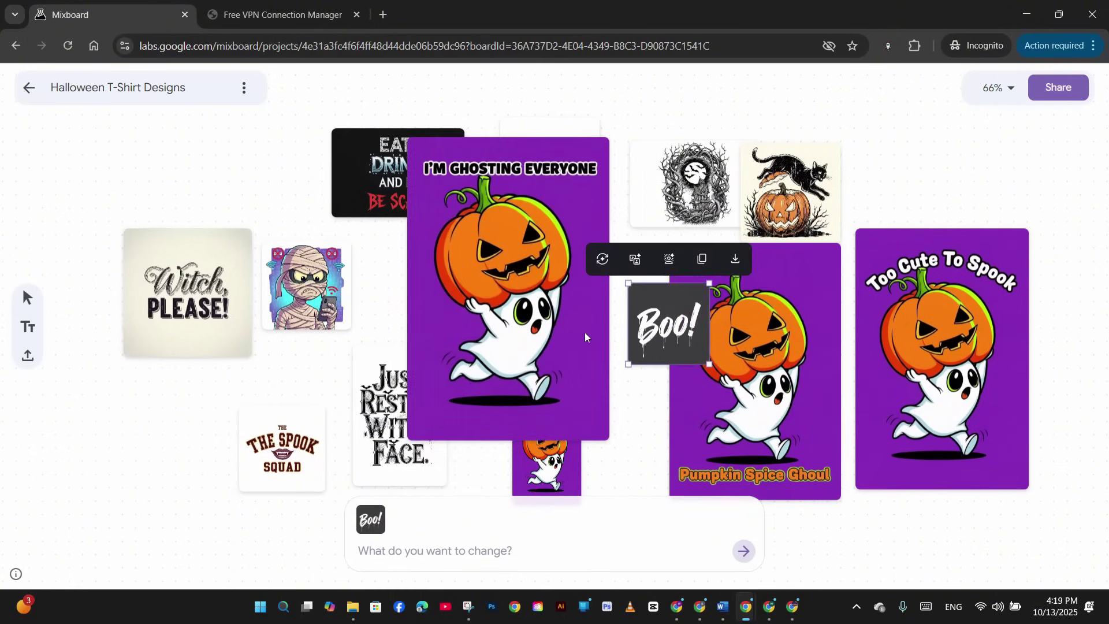
{"action": "left_click_drag", "start_coordinate": [578, 346], "coordinate": [620, 385]}
{"action": "left_click_drag", "start_coordinate": [664, 323], "coordinate": [378, 257]}
{"action": "left_click_drag", "start_coordinate": [565, 502], "coordinate": [427, 491]}
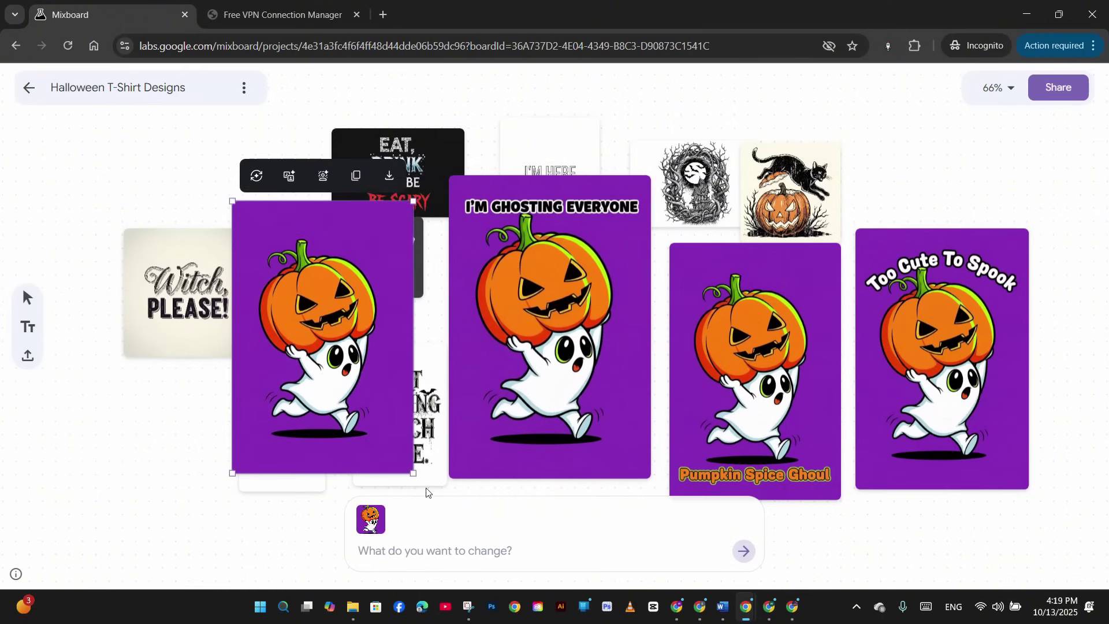
- Delete the three captioned pumpkin ghost variations and the original pumpkin ghost image from the board
{"action": "left_click", "coordinate": [926, 391]}
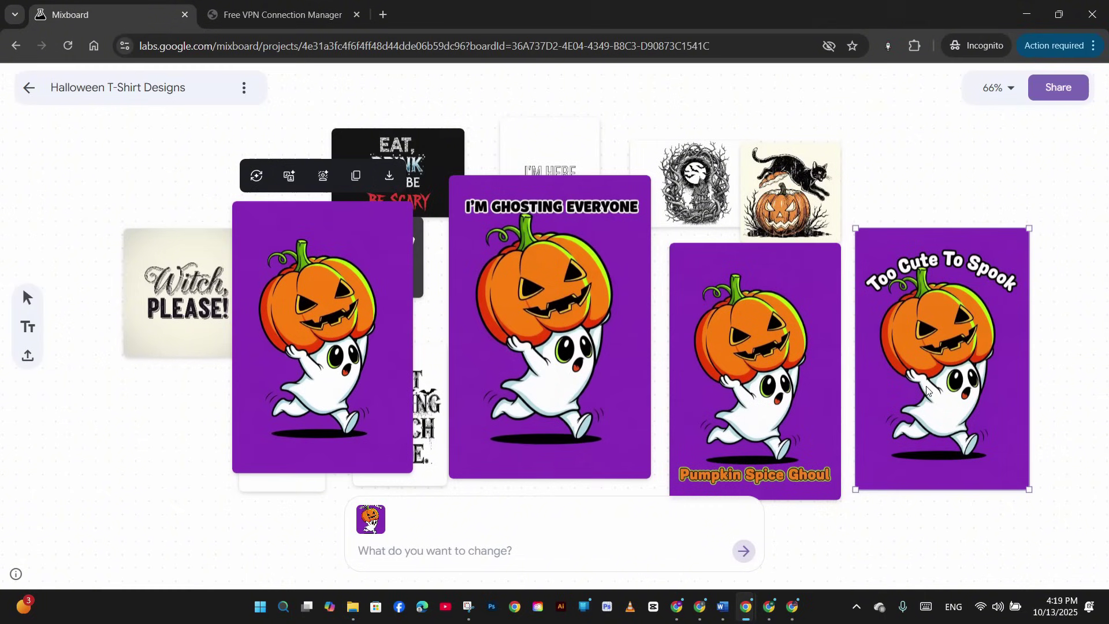
{"action": "key", "text": "Delete"}
{"action": "left_click", "coordinate": [802, 377]}
{"action": "key", "text": "Delete"}
{"action": "left_click", "coordinate": [612, 352]}
{"action": "key", "text": "Delete"}
{"action": "left_click", "coordinate": [386, 372]}
{"action": "key", "text": "Delete"}
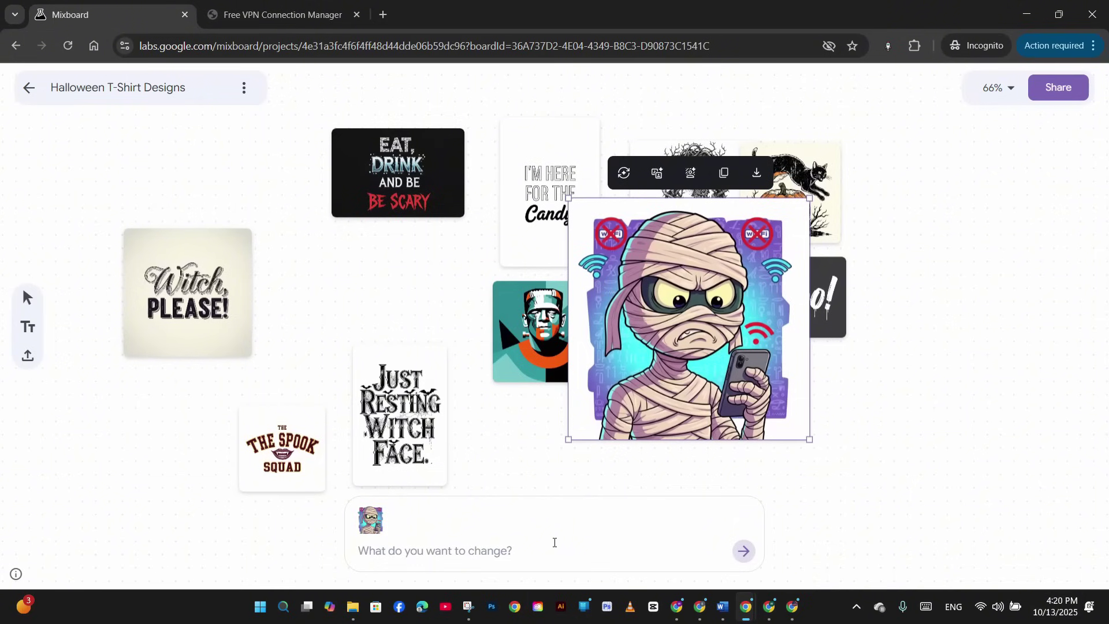
- Submit the edit prompt "Show me this design on a t-shirt mockup" for the mummy design
{"action": "type", "text": "Show me this"}
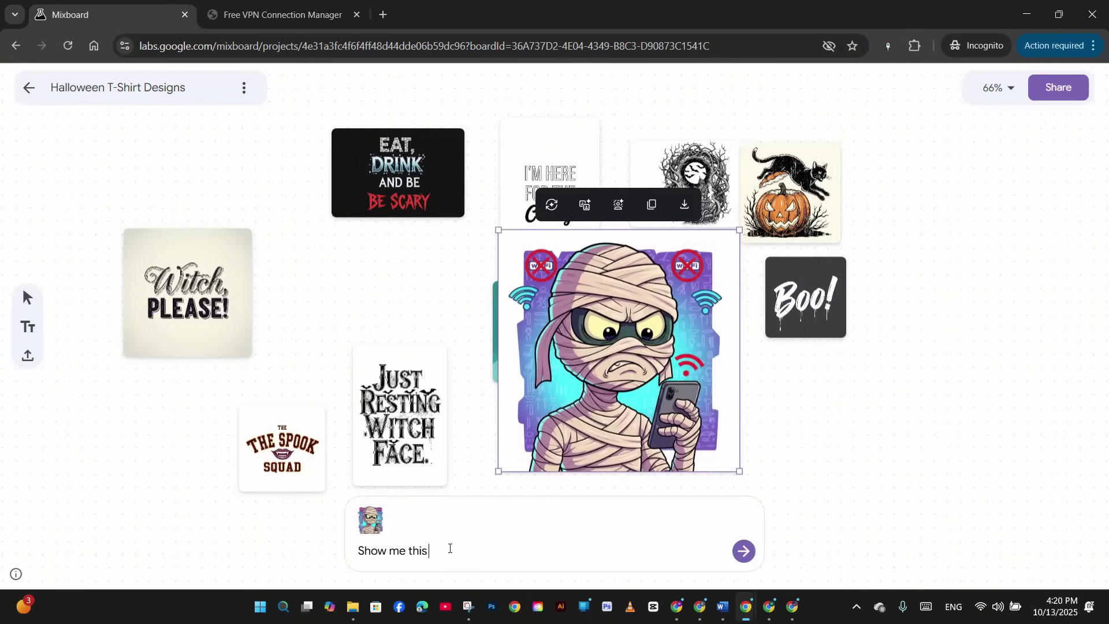
{"action": "type", "text": " design on a t-shirt mockup"}
{"action": "key", "text": "Return"}
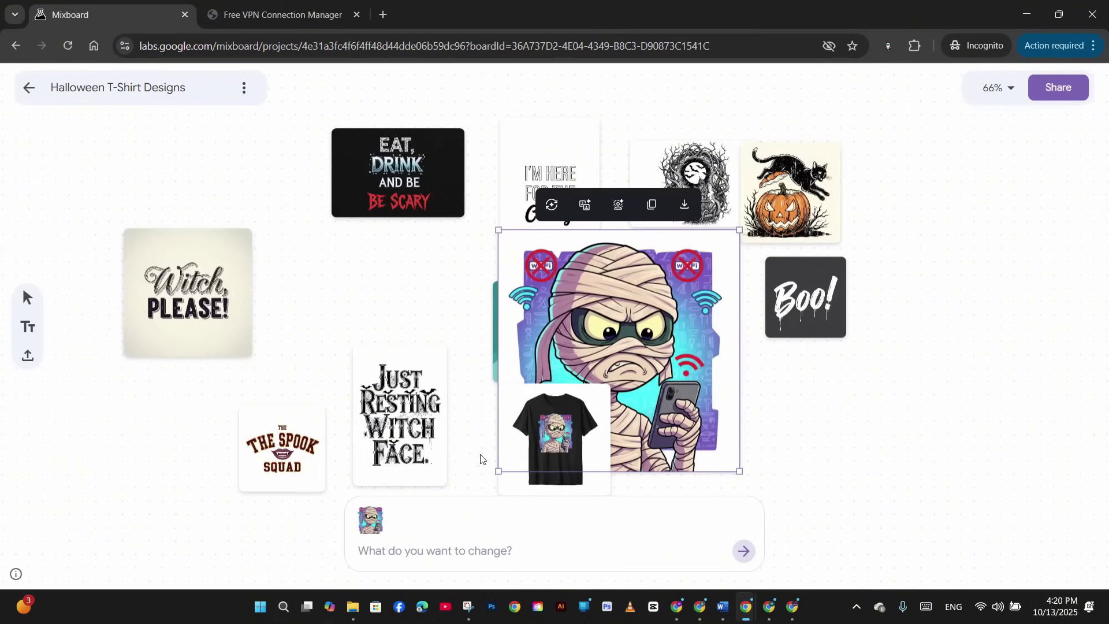
- Enlarge the black T-shirt mockup and place it beside the mummy design
{"action": "left_click", "coordinate": [543, 425]}
{"action": "left_click_drag", "start_coordinate": [499, 384], "coordinate": [258, 144]}
{"action": "left_click_drag", "start_coordinate": [380, 297], "coordinate": [251, 296]}
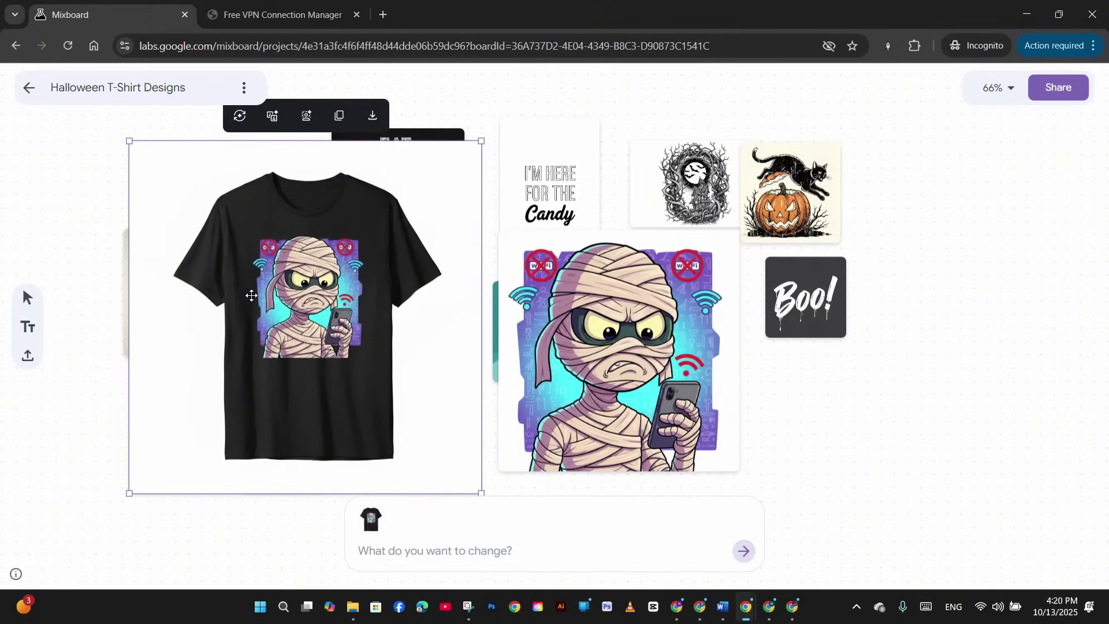
- Select the mummy design and submit an edit prompt to show the tshirt on a male model wearing white
{"action": "left_click", "coordinate": [578, 404]}
{"action": "left_click", "coordinate": [487, 546]}
{"action": "type", "text": "shiw"}
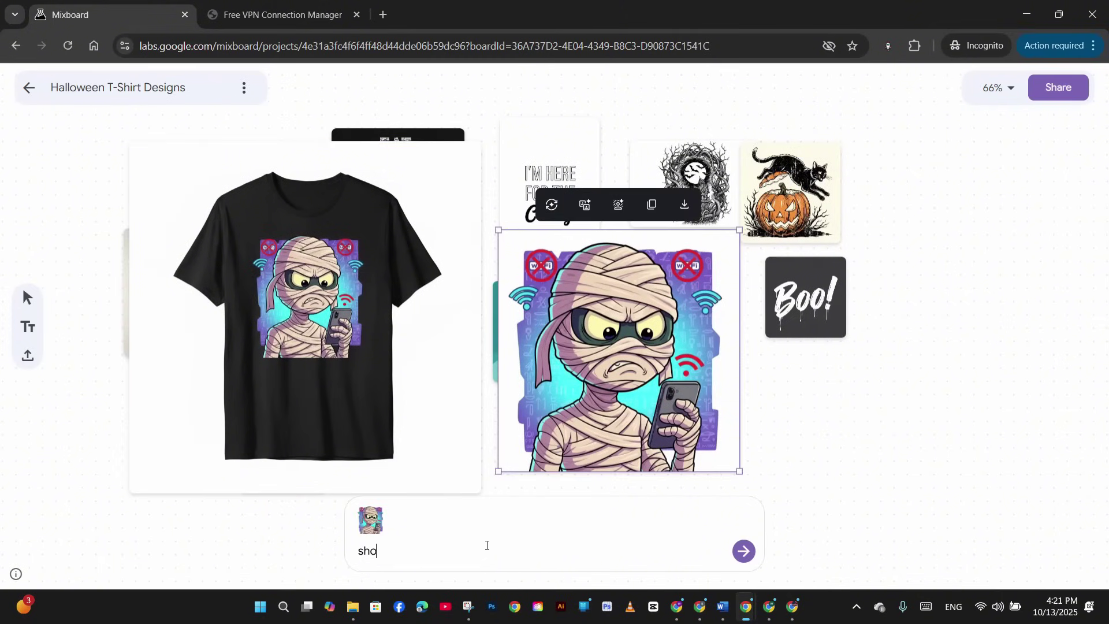
{"action": "type", "text": " me this tsh"}
{"action": "type", "text": " on a male "}
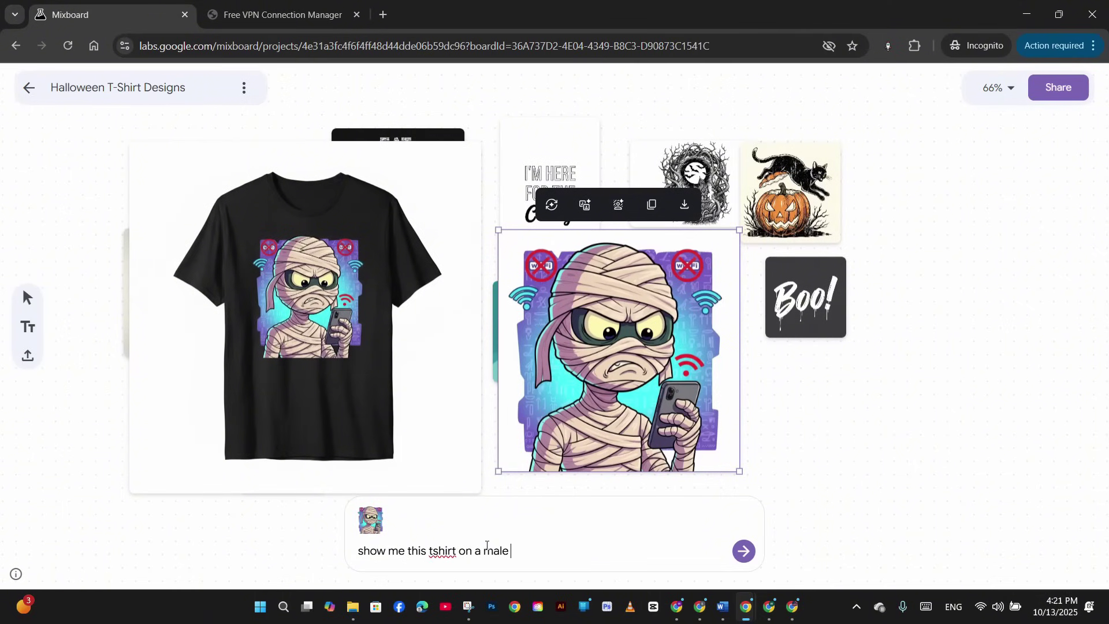
{"action": "type", "text": "model, on a w"}
{"action": "key", "text": "BackSpace"}
{"action": "key", "text": "BackSpace"}
{"action": "type", "text": "wearing a whit"}
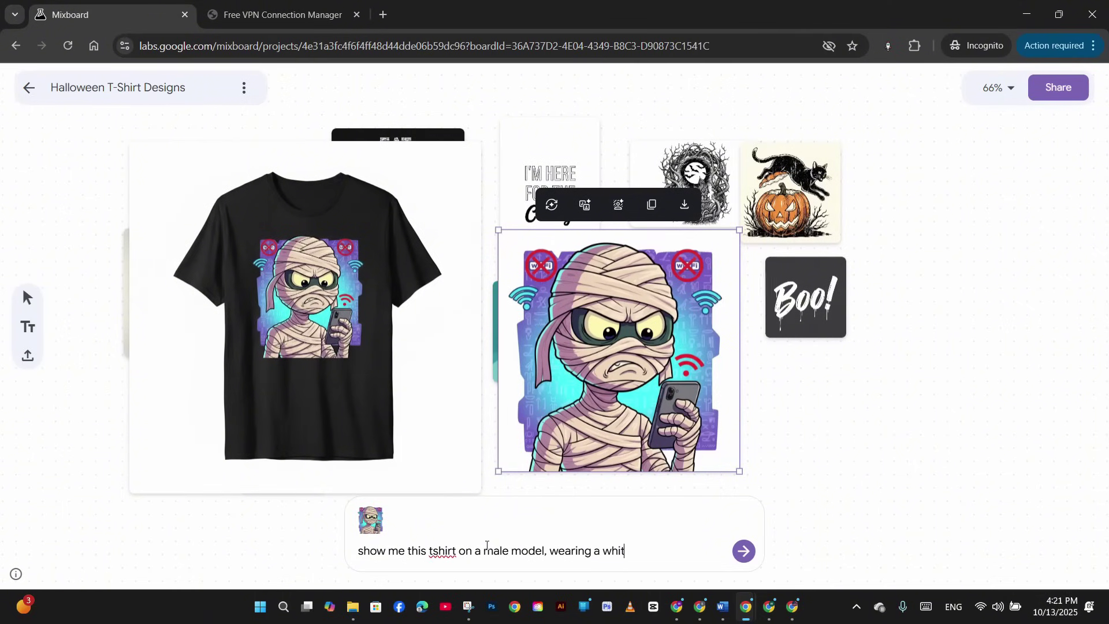
{"action": "type", "text": "e"}
{"action": "key", "text": "Return"}
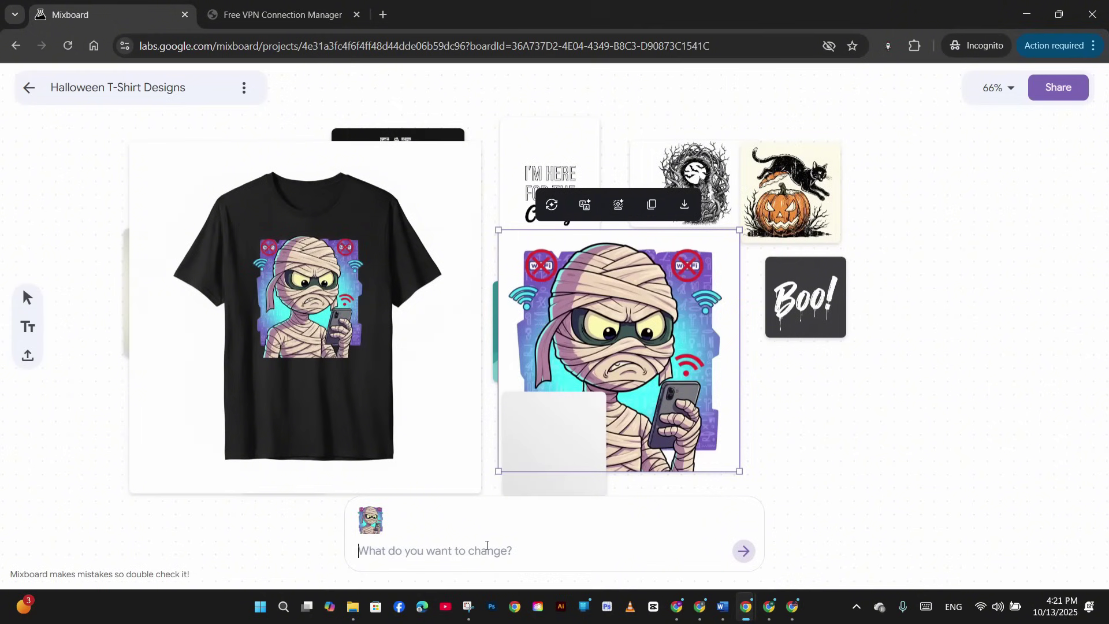
- Enlarge the male model mockup and arrange it beside the mummy design and the black T-shirt mockup
{"action": "left_click", "coordinate": [537, 440]}
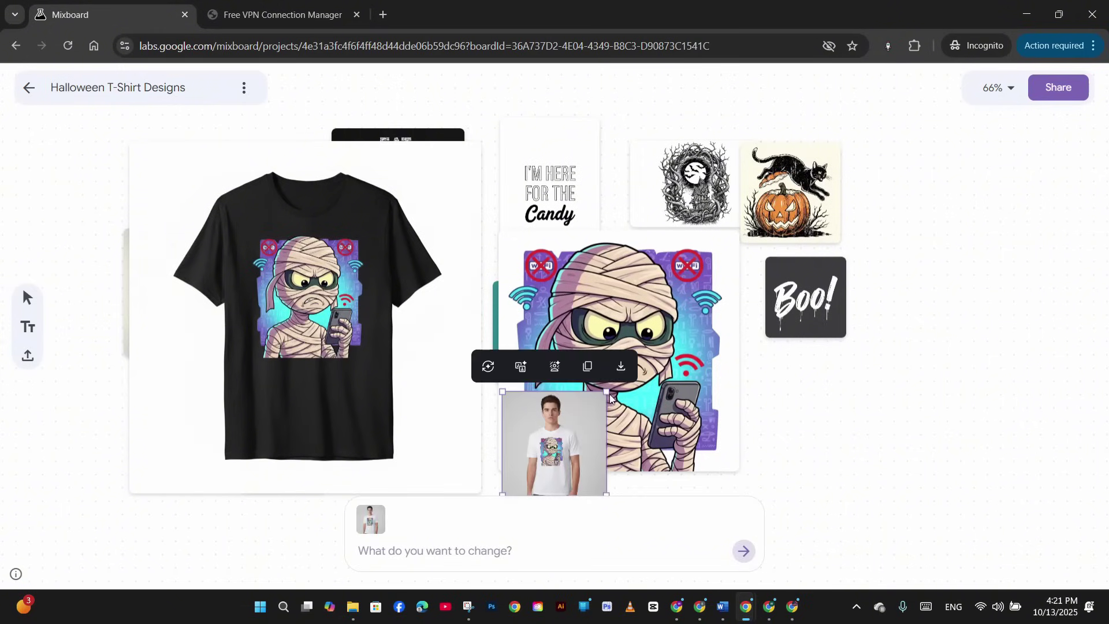
{"action": "left_click_drag", "start_coordinate": [607, 393], "coordinate": [917, 75]}
{"action": "left_click_drag", "start_coordinate": [748, 301], "coordinate": [996, 299]}
{"action": "left_click_drag", "start_coordinate": [674, 350], "coordinate": [643, 359]}
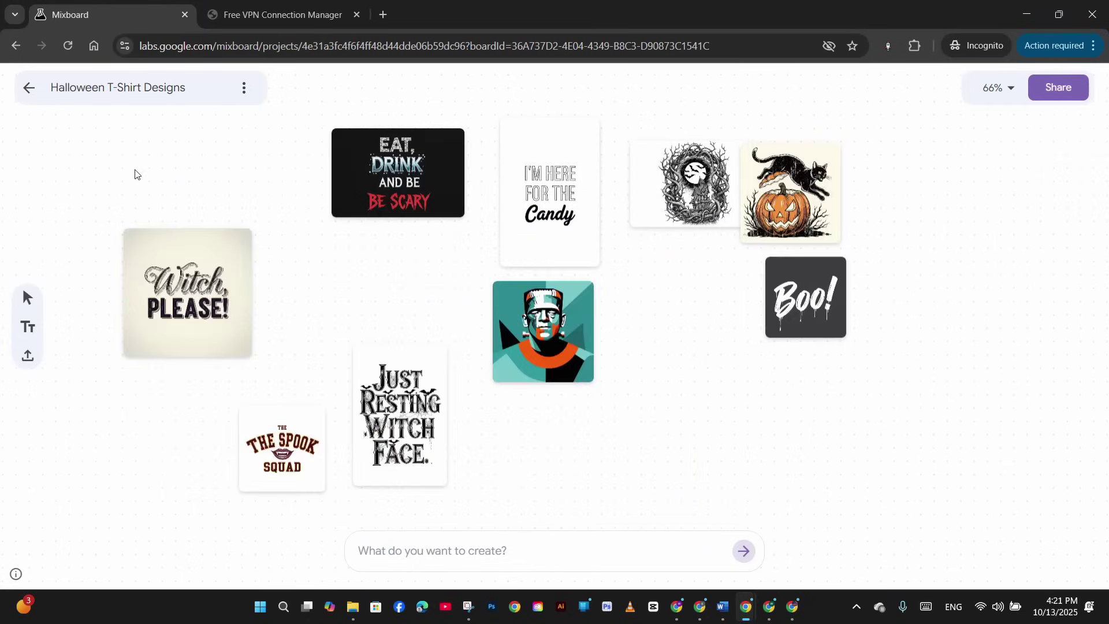
- Delete all remaining designs from the board except the black cat and pumpkin image
{"action": "left_click_drag", "start_coordinate": [134, 173], "coordinate": [525, 480]}
{"action": "key", "text": "Delete"}
{"action": "left_click", "coordinate": [685, 225]}
{"action": "key", "text": "Delete"}
{"action": "left_click", "coordinate": [806, 297]}
{"action": "key", "text": "Delete"}
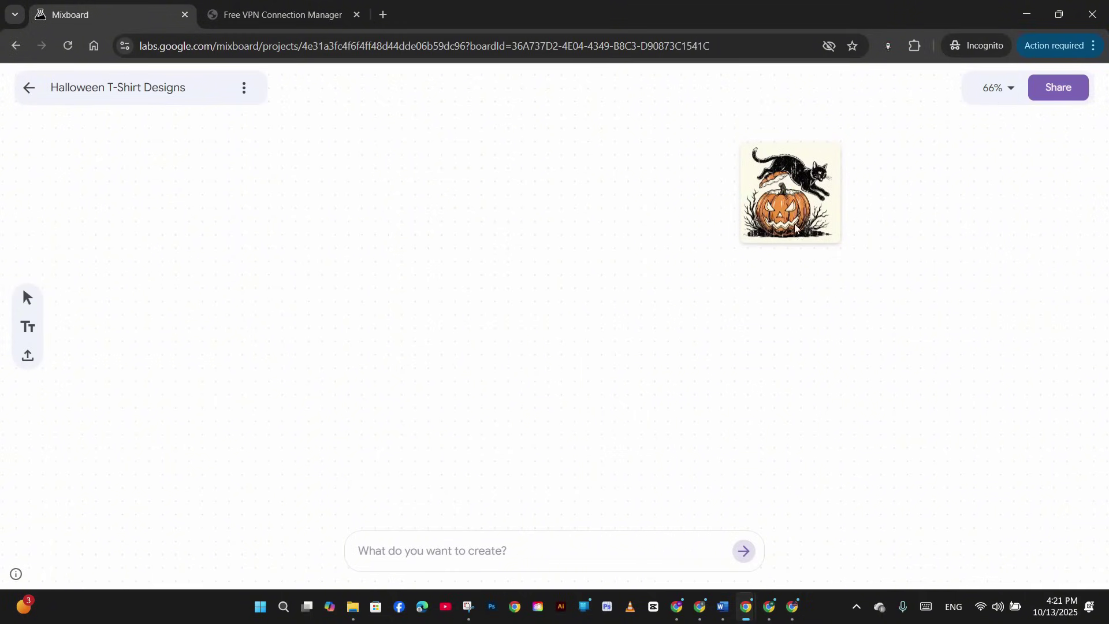
- Enlarge the black cat and pumpkin design and center it on the board
{"action": "left_click_drag", "start_coordinate": [789, 194], "coordinate": [496, 328]}
{"action": "left_click_drag", "start_coordinate": [546, 278], "coordinate": [835, 65]}
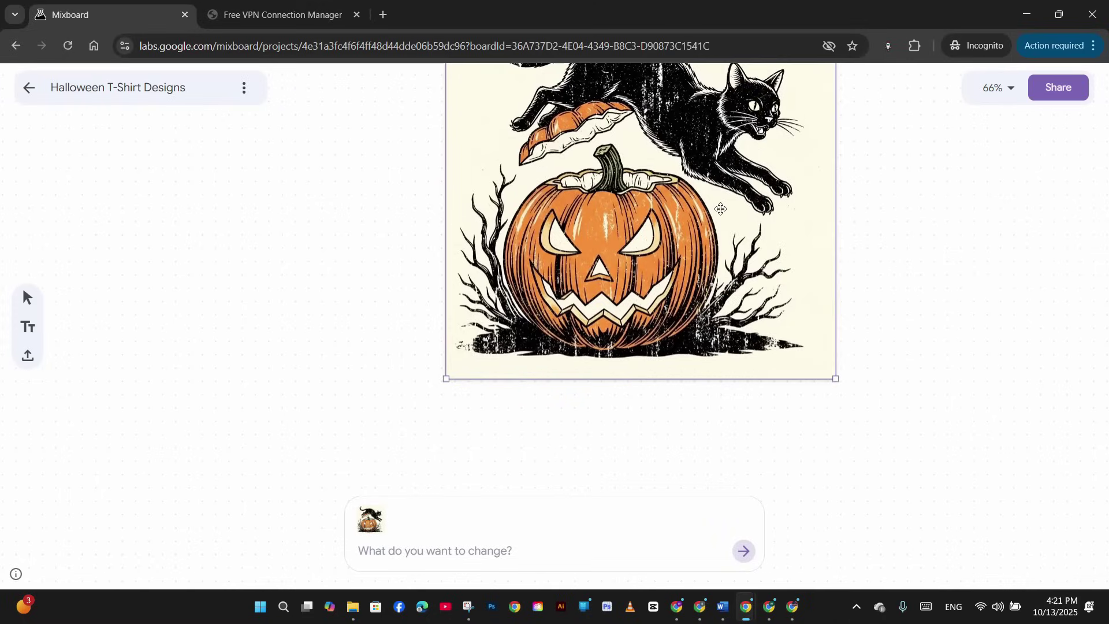
{"action": "left_click_drag", "start_coordinate": [715, 236], "coordinate": [621, 332]}
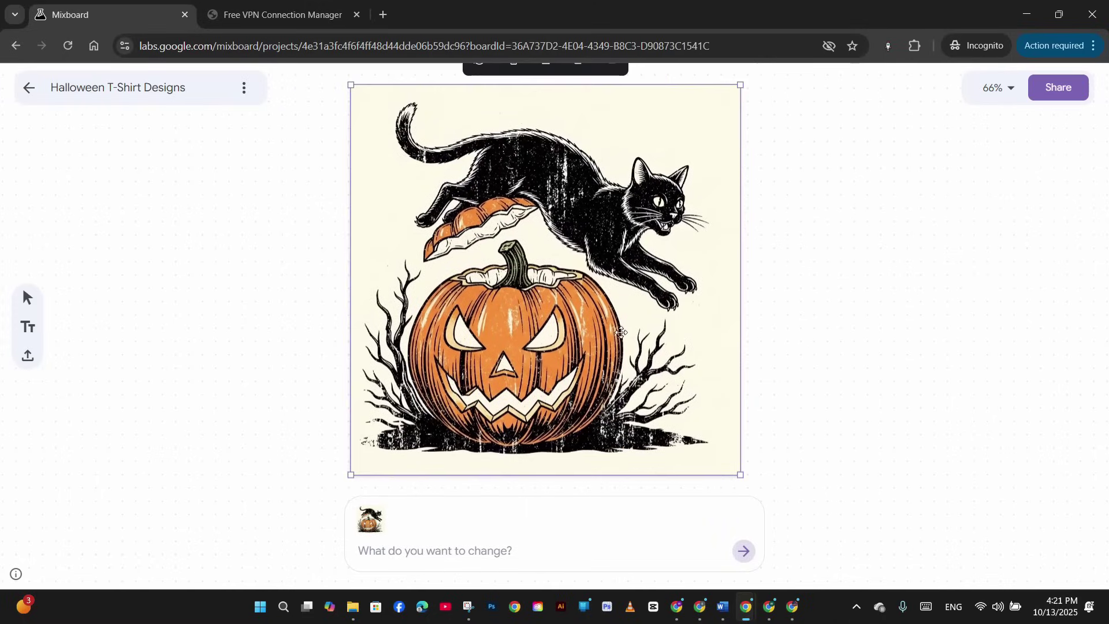
- Write an edit prompt for 10 variations with the same cat and pumpkin, keeping the style and changing the cat's position, movements or activity
{"action": "left_click", "coordinate": [477, 551]}
{"action": "type", "text": "Create"}
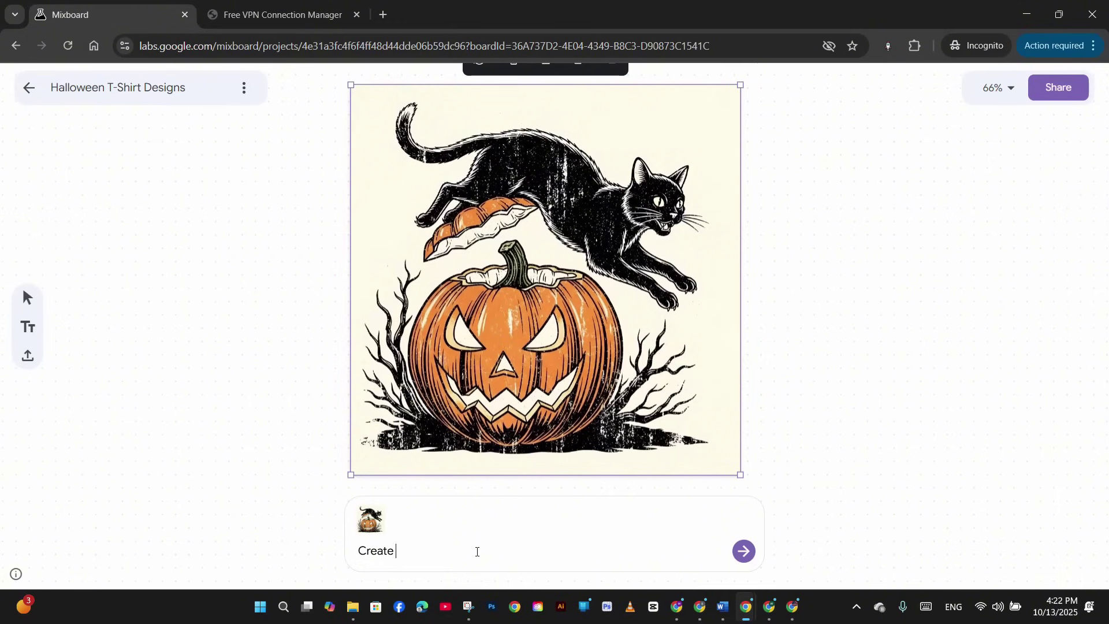
{"action": "type", "text": " 10 variations of this image, with the same cat and the pumbkin, ."}
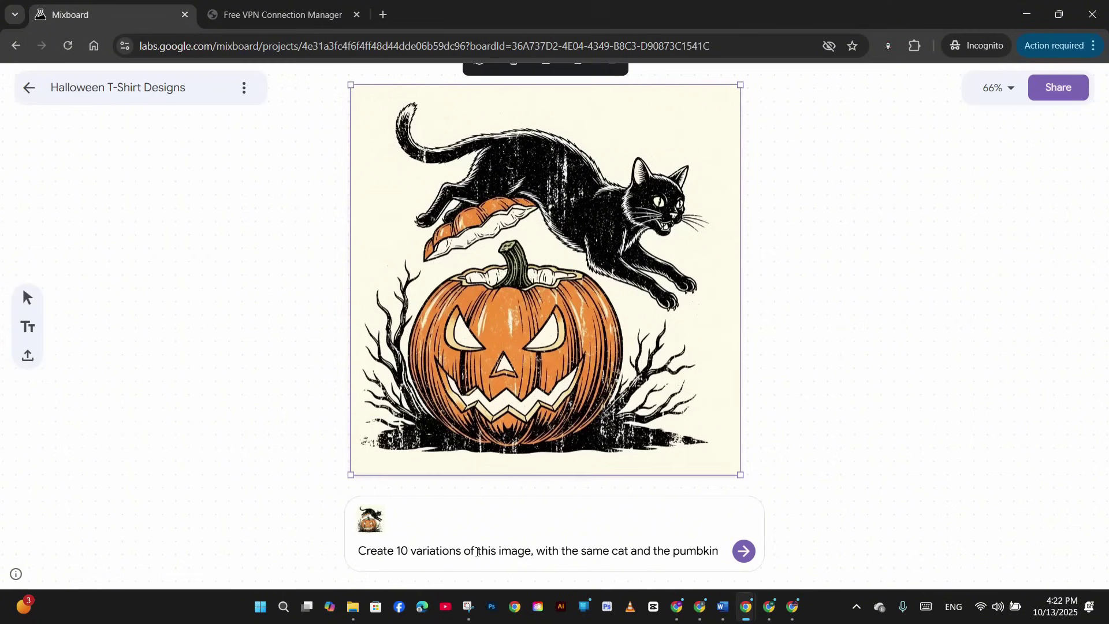
{"action": "type", "text": " Keep the style and change the cat's position or m"}
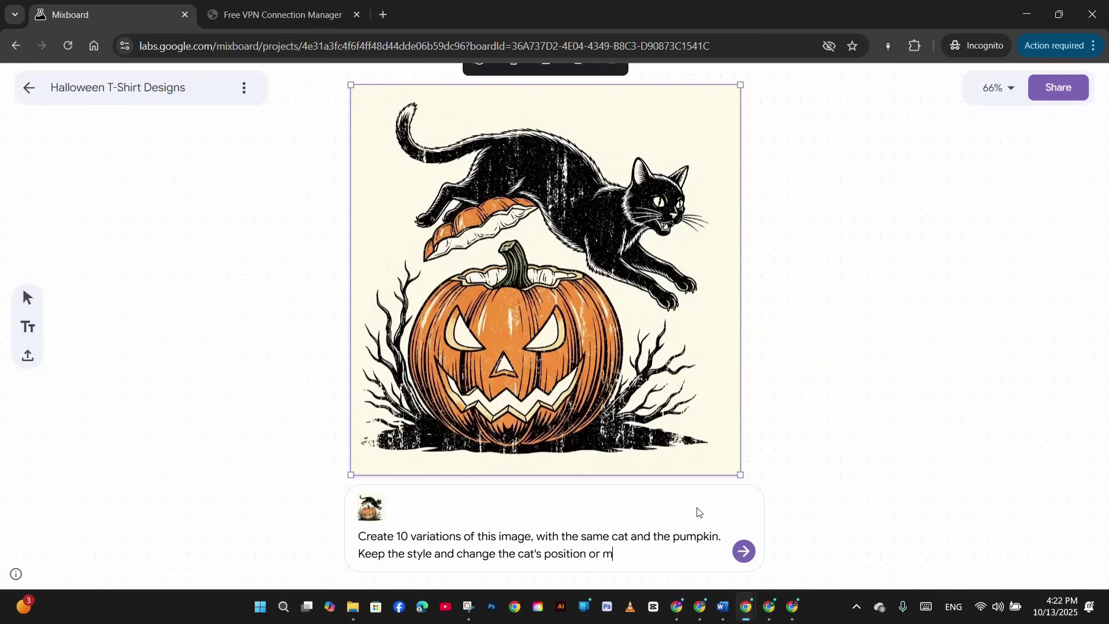
{"action": "type", "text": "ovement"}
{"action": "key", "text": "BackSpace"}
{"action": "key", "text": "BackSpace"}
{"action": "key", "text": "BackSpace"}
{"action": "key", "text": "BackSpace"}
{"action": "key", "text": "BackSpace"}
{"action": "key", "text": "BackSpace"}
{"action": "key", "text": "BackSpace"}
{"action": "key", "text": "BackSpace"}
{"action": "key", "text": "BackSpace"}
{"action": "key", "text": "BackSpace"}
{"action": "key", "text": "BackSpace"}
{"action": "key", "text": "BackSpace"}
{"action": "type", "text": ", movements or activity in the image. Different poses ot"}
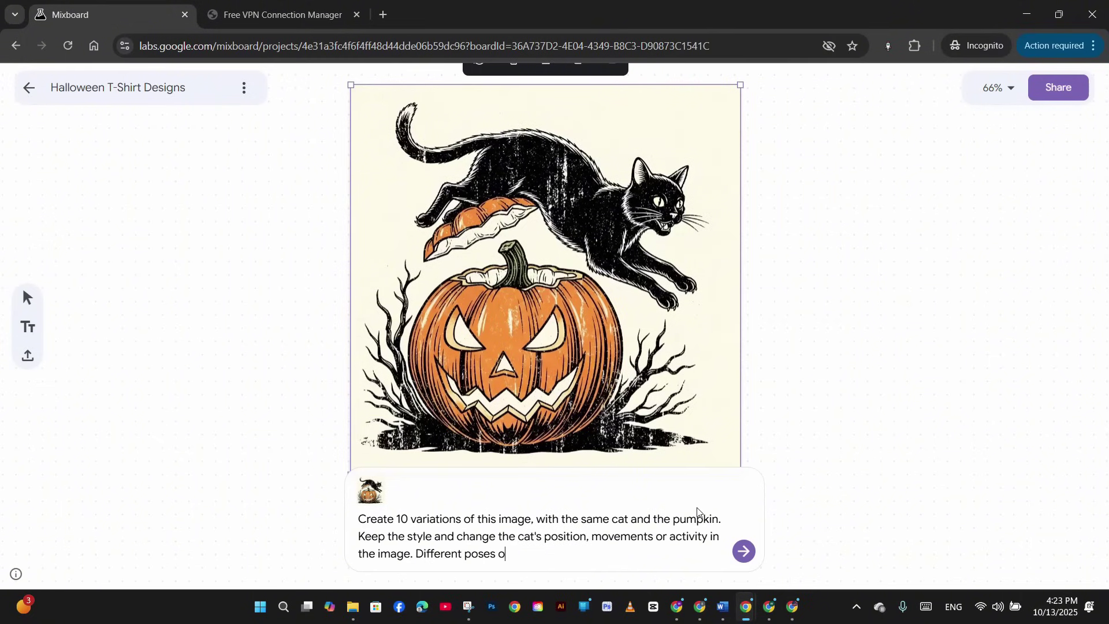
- Complete the prompt with "Create different poses of the cat with the pumpkin" and submit it
{"action": "key", "text": "ctrl+Left"}
{"action": "key", "text": "ctrl+Left"}
{"action": "key", "text": "BackSpace"}
{"action": "key", "text": "BackSpace"}
{"action": "key", "text": "BackSpace"}
{"action": "key", "text": "BackSpace"}
{"action": "key", "text": "BackSpace"}
{"action": "key", "text": "BackSpace"}
{"action": "key", "text": "BackSpace"}
{"action": "key", "text": "BackSpace"}
{"action": "key", "text": "BackSpace"}
{"action": "key", "text": "BackSpace"}
{"action": "type", "text": "Create differen"}
{"action": "key", "text": "End"}
{"action": "type", "text": "f the cat"}
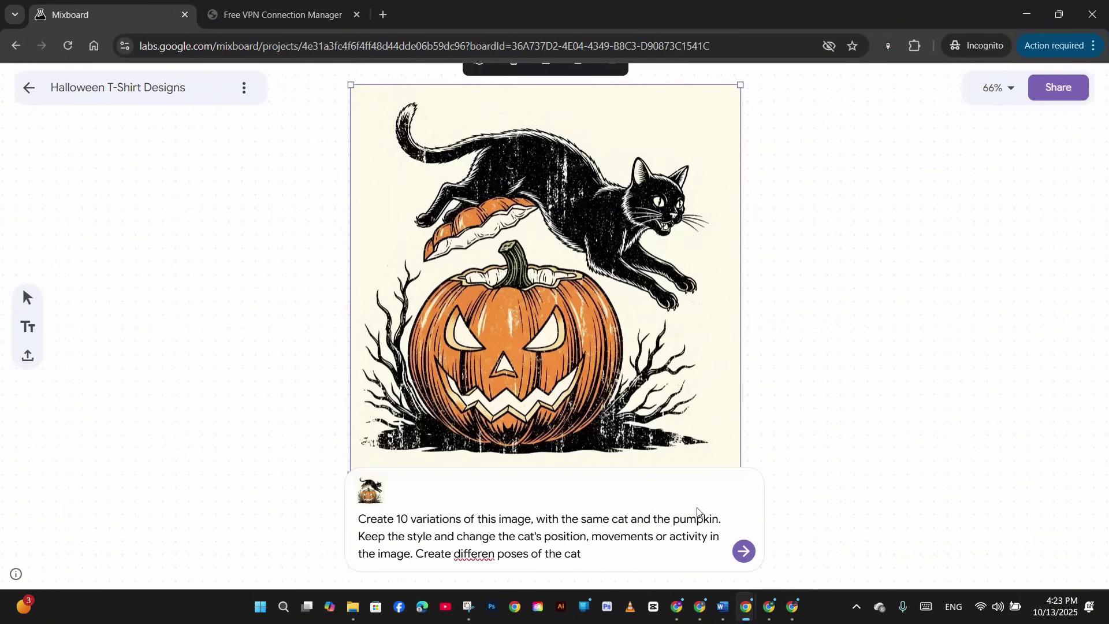
{"action": "key", "text": "ctrl+Left"}
{"action": "key", "text": "ctrl+Left"}
{"action": "key", "text": "ctrl+Left"}
{"action": "key", "text": "Left"}
{"action": "type", "text": "t"}
{"action": "key", "text": "End"}
{"action": "type", "text": "with the pum"}
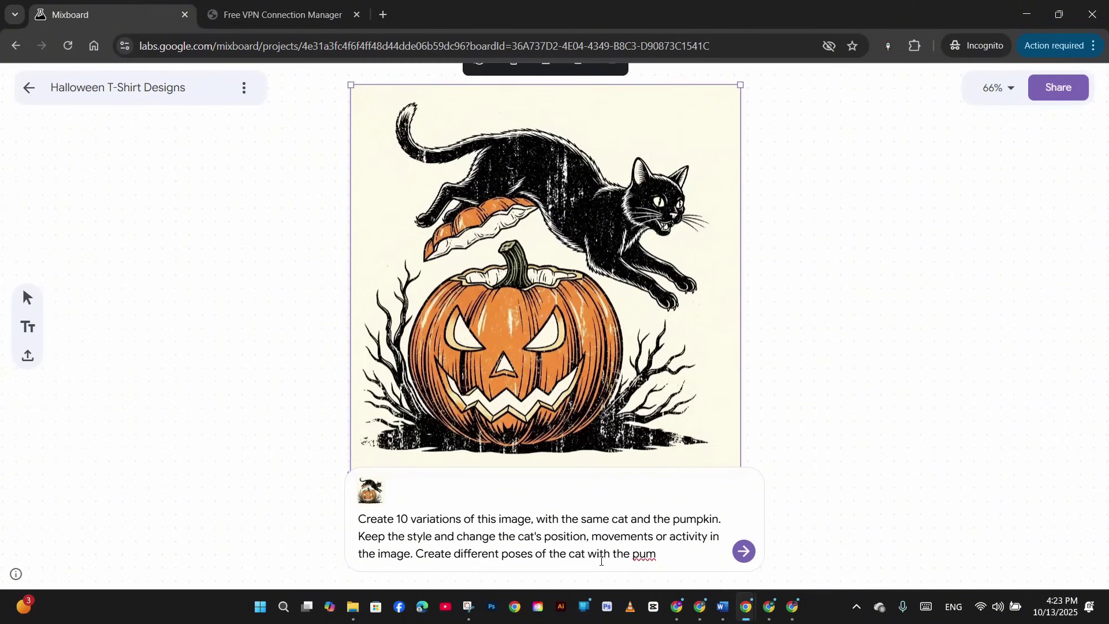
{"action": "type", "text": "pkin"}
{"action": "key", "text": "Return"}
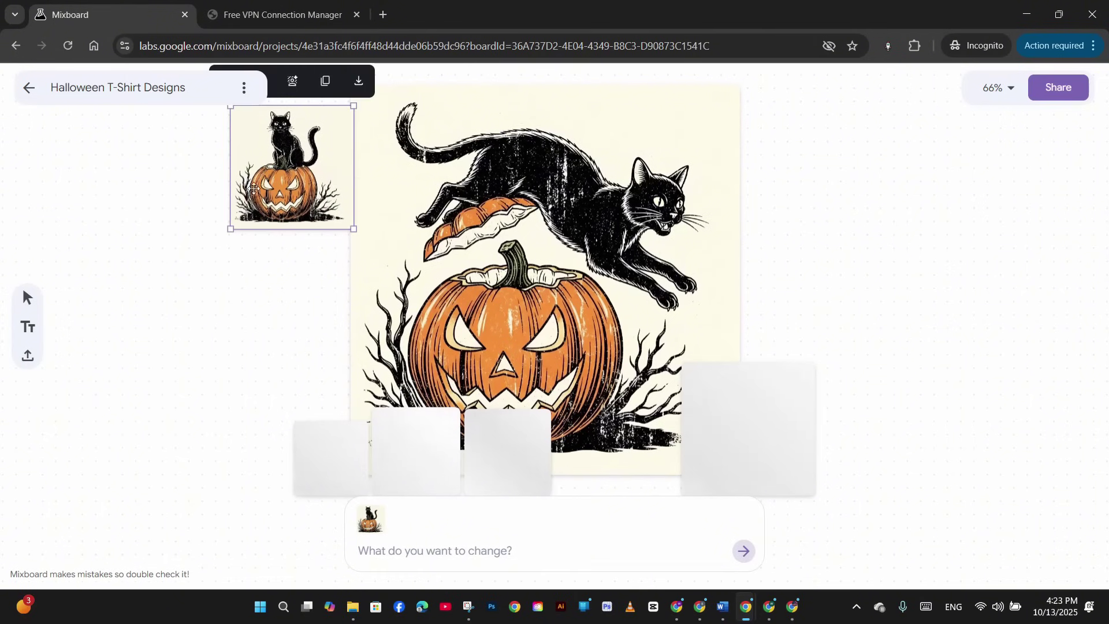
- Arrange the generated cat and pumpkin variations around the original design, enlarging all but the last one
{"action": "left_click_drag", "start_coordinate": [231, 229], "coordinate": [114, 346]}
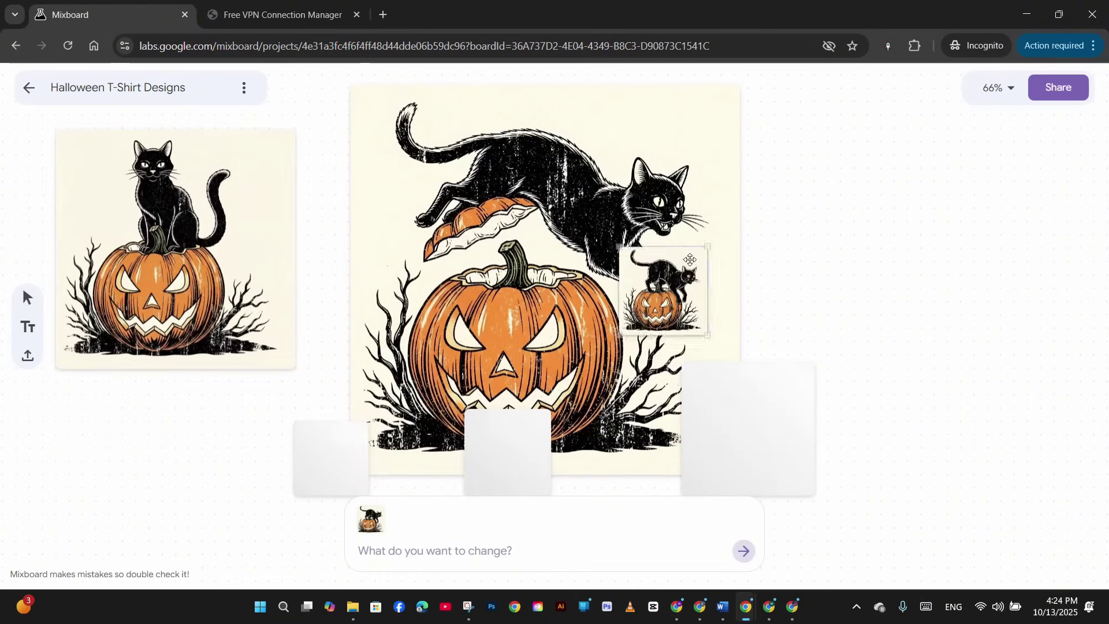
{"action": "left_click_drag", "start_coordinate": [855, 205], "coordinate": [988, 399]}
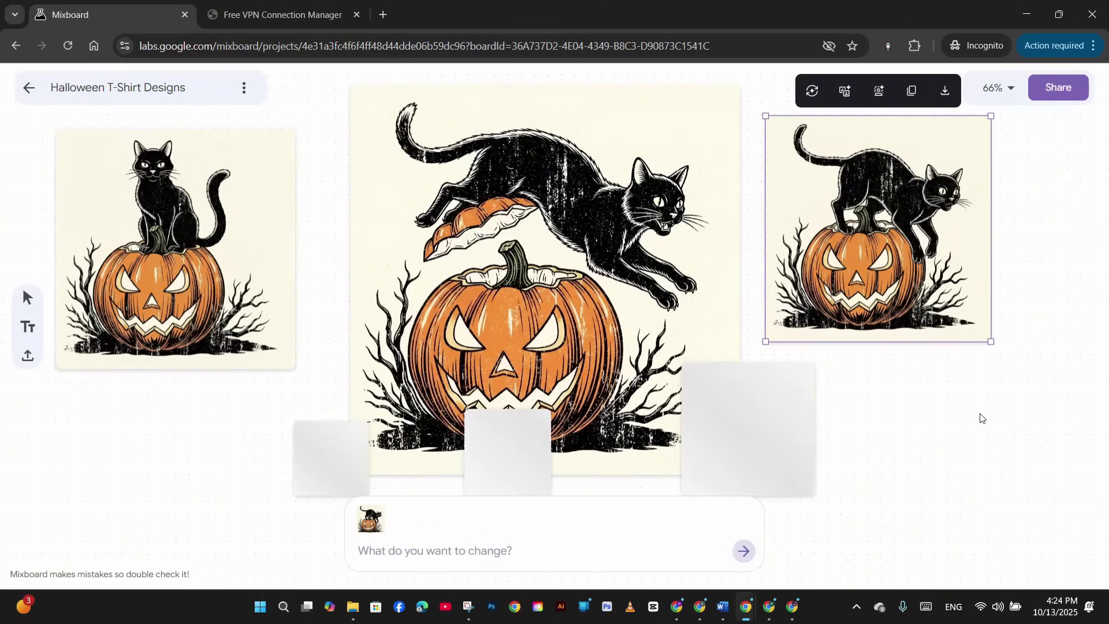
{"action": "left_click_drag", "start_coordinate": [748, 427], "coordinate": [936, 421]}
{"action": "left_click_drag", "start_coordinate": [873, 490], "coordinate": [799, 536]}
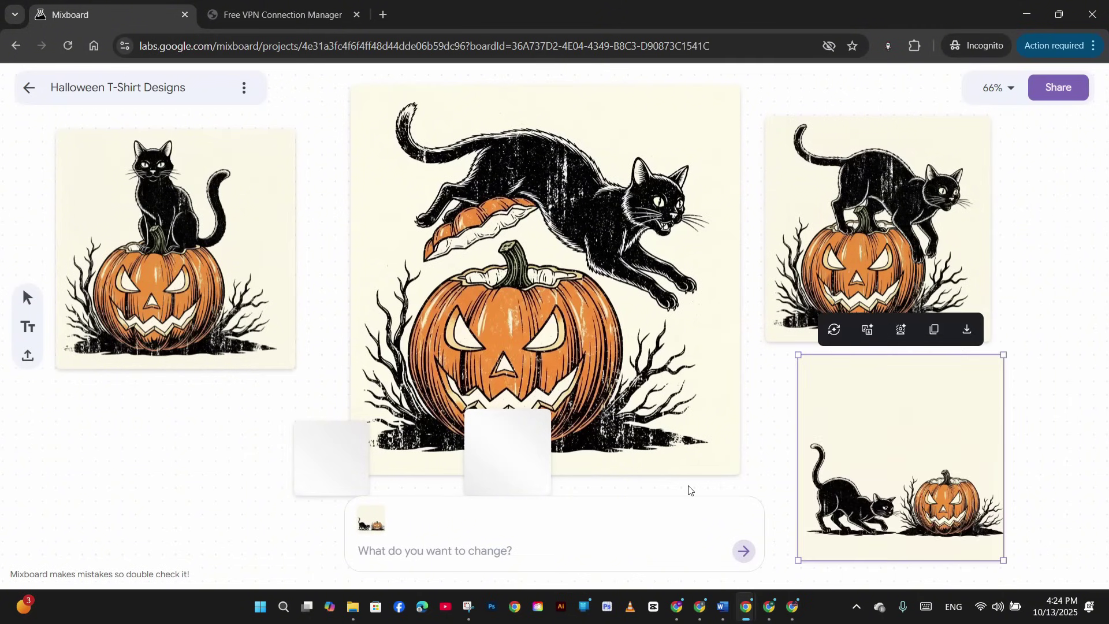
{"action": "left_click_drag", "start_coordinate": [330, 445], "coordinate": [334, 292]}
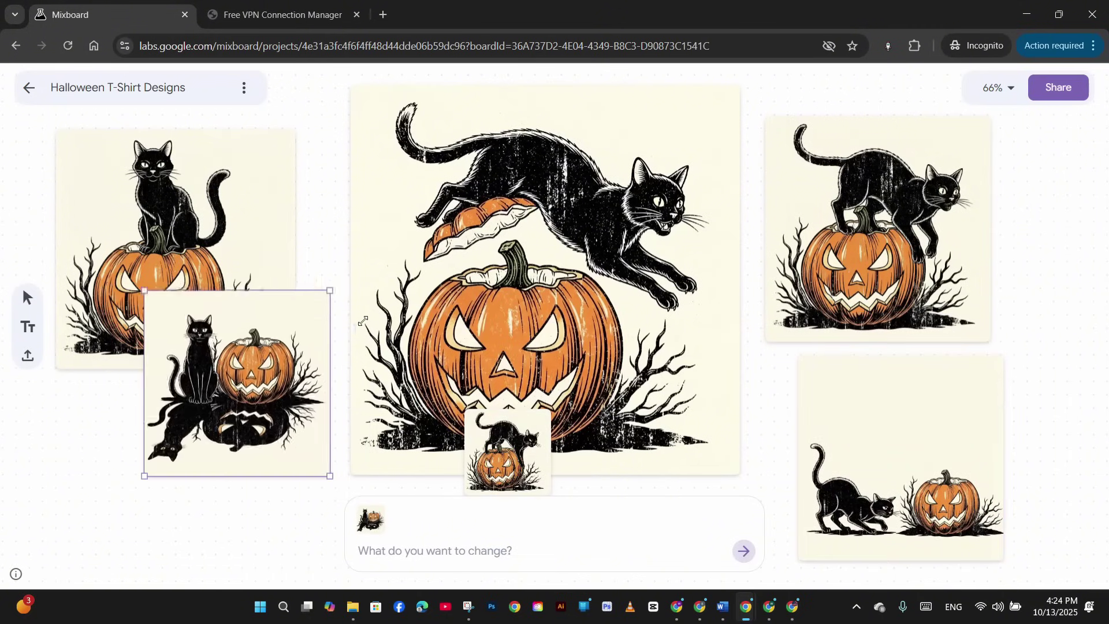
{"action": "left_click_drag", "start_coordinate": [279, 389], "coordinate": [219, 473]}
{"action": "left_click_drag", "start_coordinate": [508, 452], "coordinate": [1051, 186]}
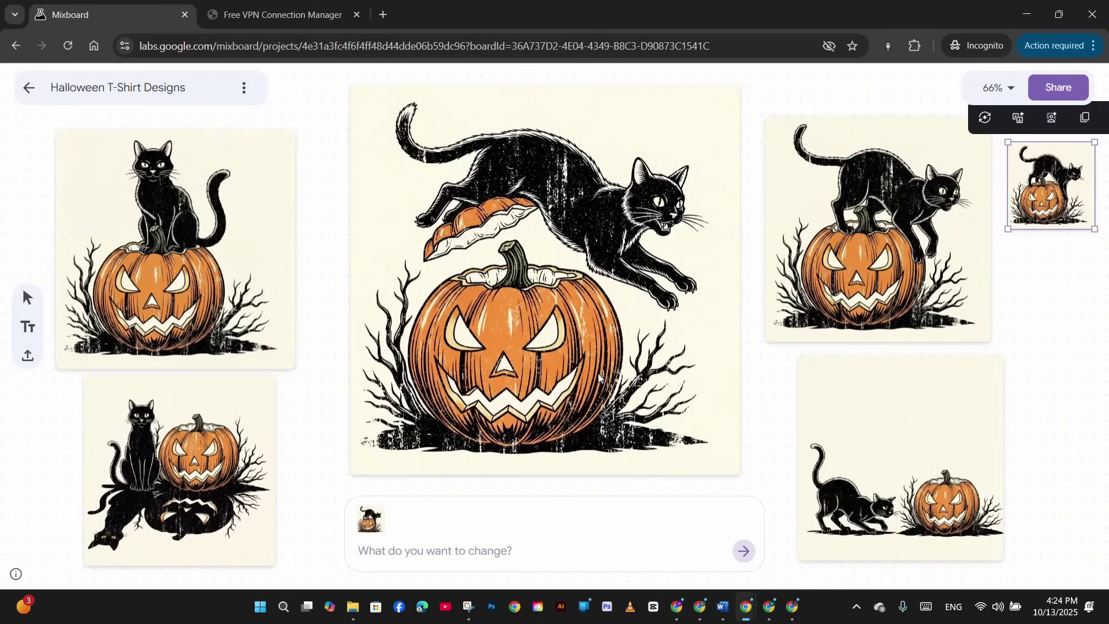
{"action": "left_click", "coordinate": [649, 283]}
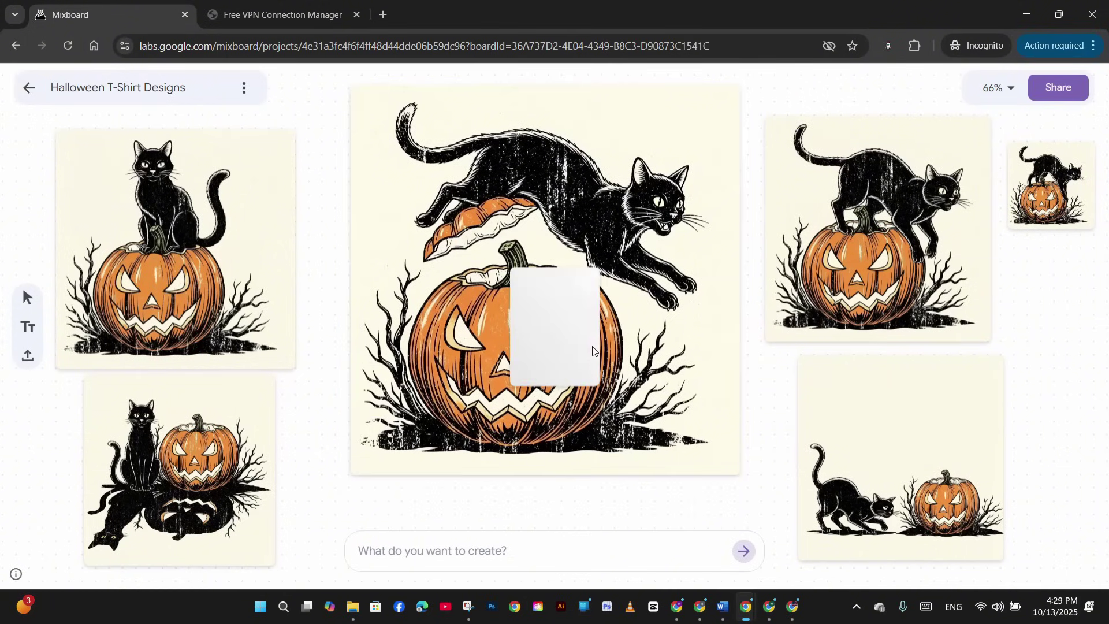
- Shrink the original cat and pumpkin design and resize the red skull image to sit beside it
{"action": "left_click_drag", "start_coordinate": [553, 322], "coordinate": [541, 333]}
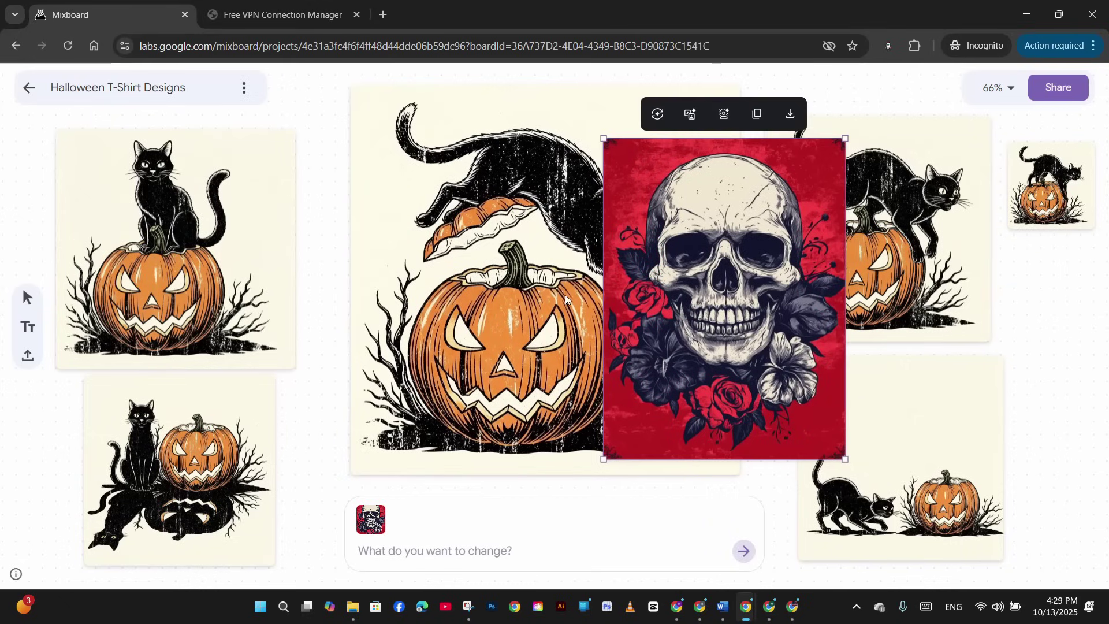
{"action": "left_click", "coordinate": [526, 278]}
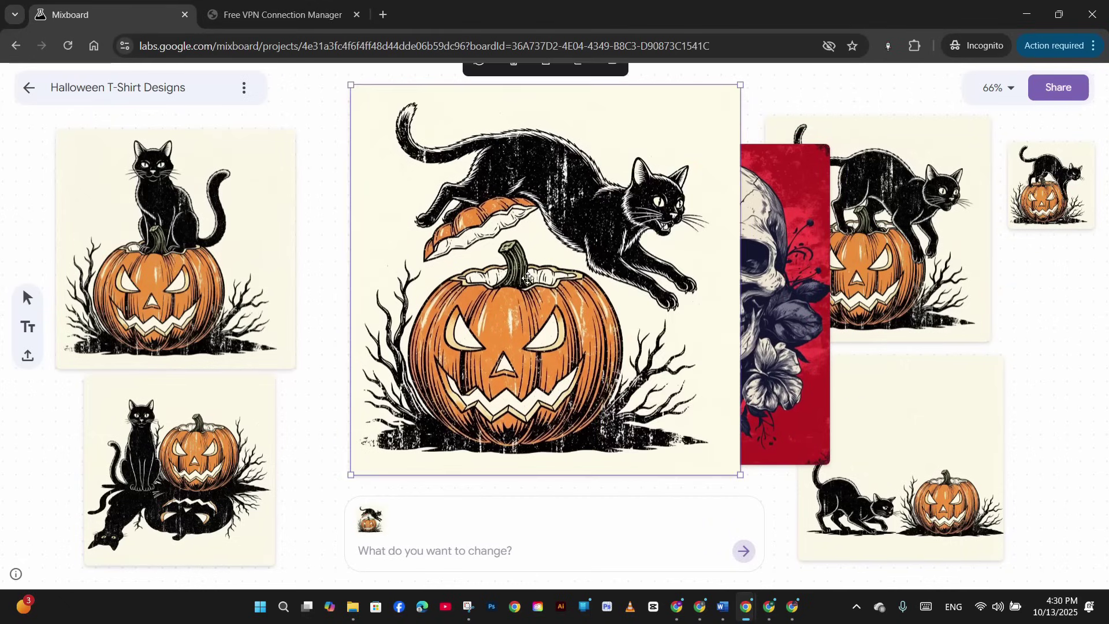
{"action": "left_click_drag", "start_coordinate": [741, 85], "coordinate": [595, 231]}
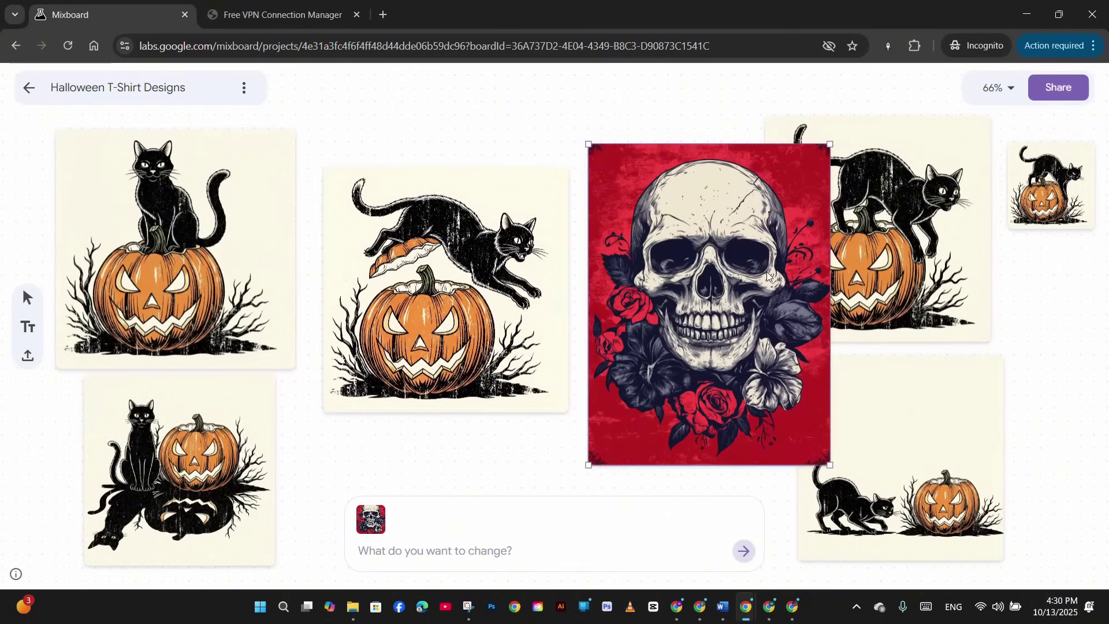
{"action": "left_click", "coordinate": [758, 258]}
{"action": "left_click_drag", "start_coordinate": [825, 132], "coordinate": [750, 211]}
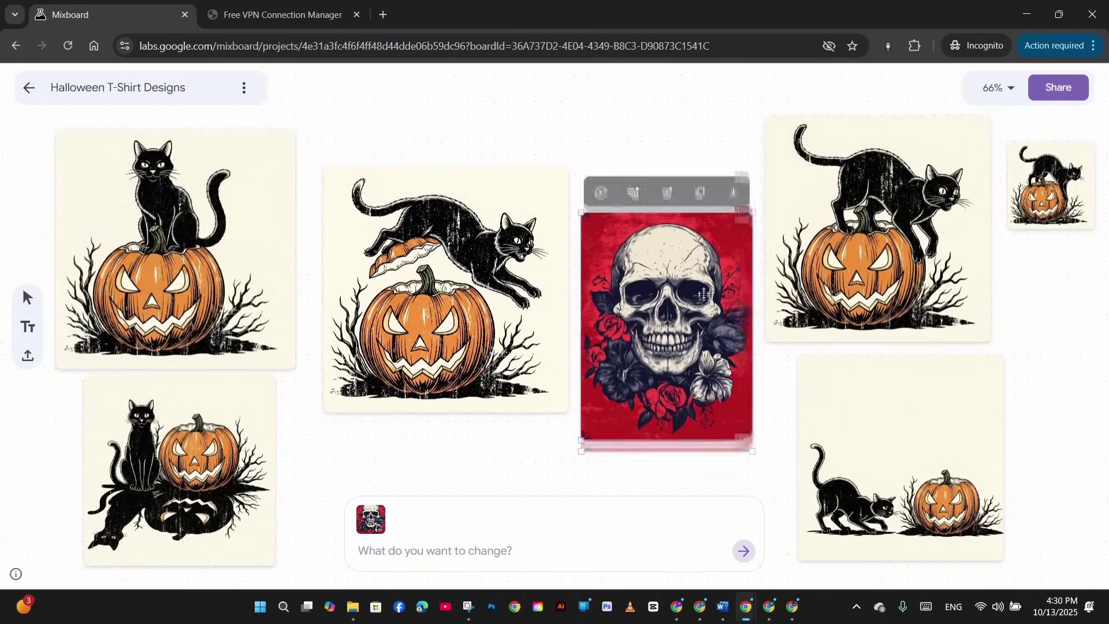
- Select both the cat design and skull image and submit a prompt to combine them on a white background, adding the cat and pumpkin to the skull scene
{"action": "left_click", "coordinate": [482, 283], "text": "shift"}
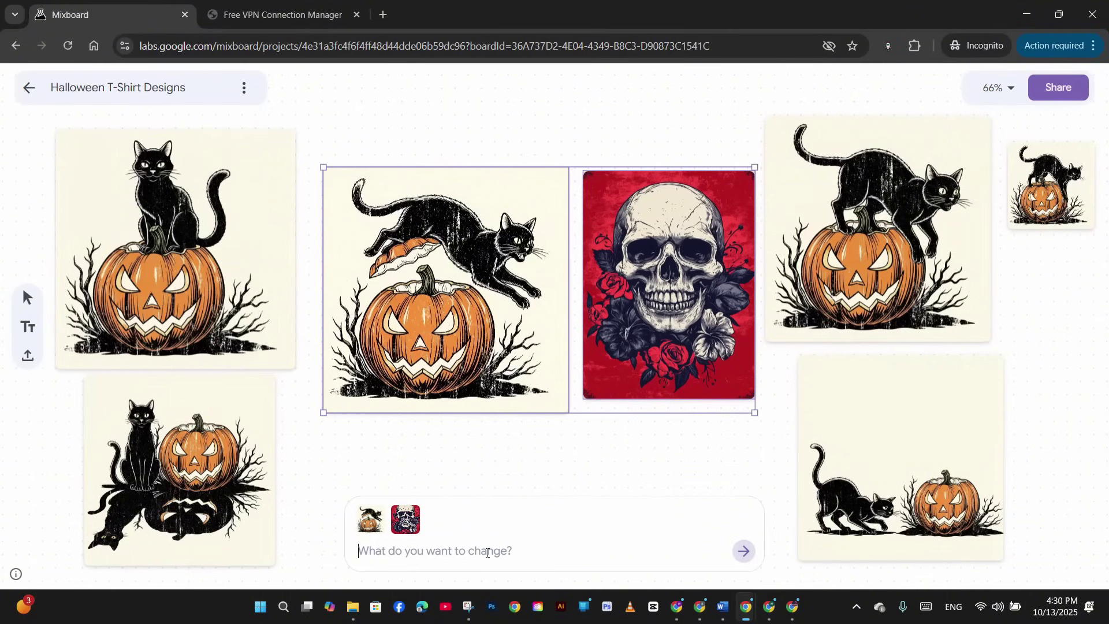
{"action": "type", "text": "combine these images and cre"}
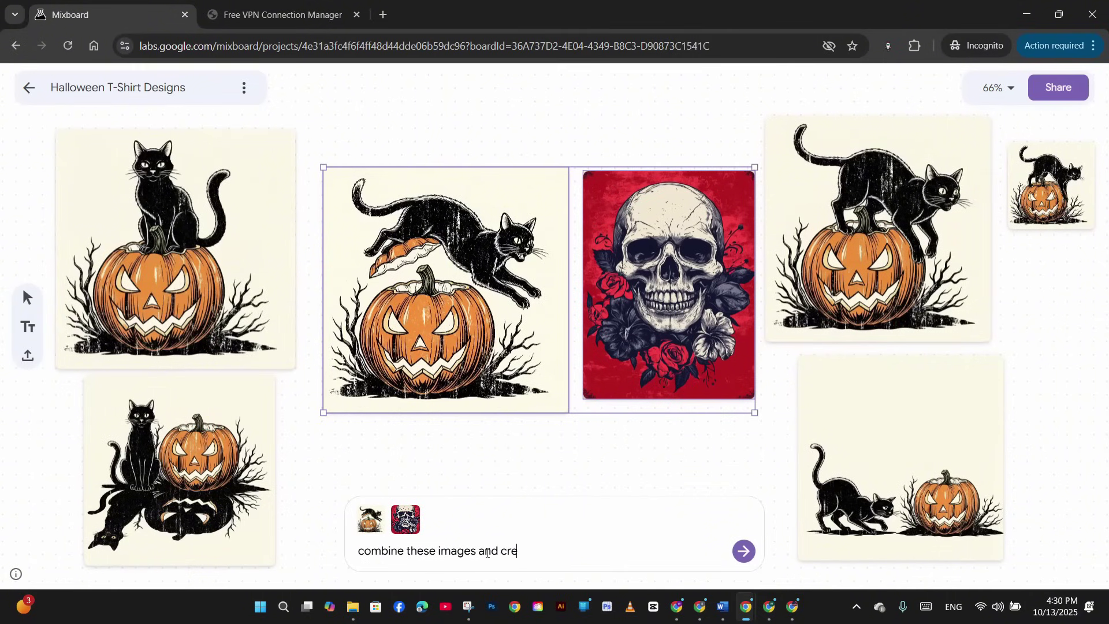
{"action": "type", "text": "ate one design, on a white background. add the cat and the pumpkin to the "}
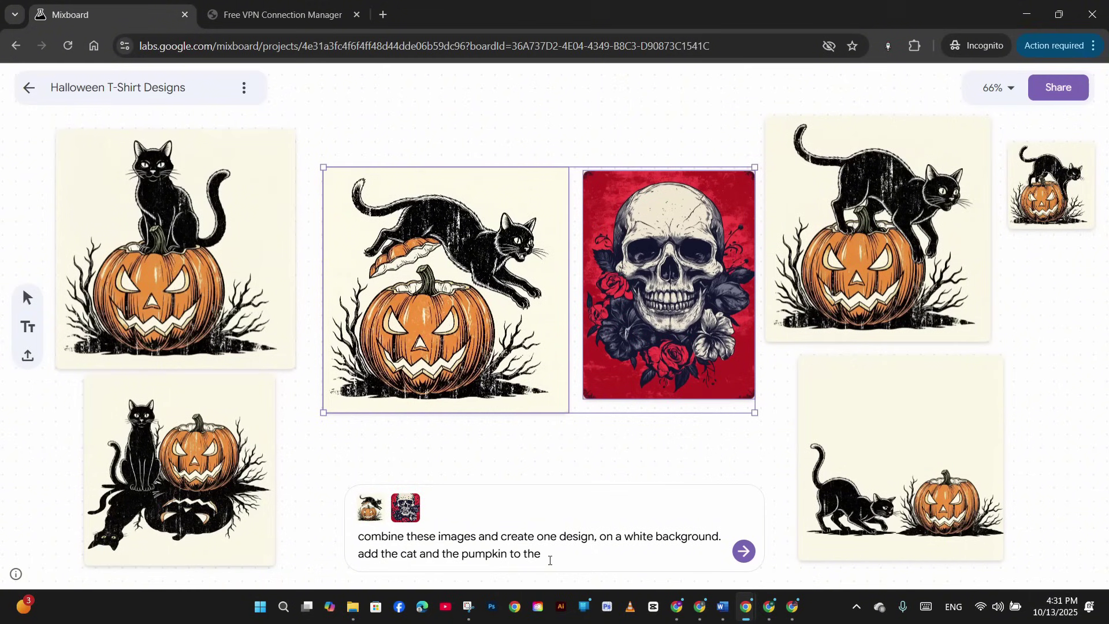
{"action": "type", "text": "skull scene and be creati"}
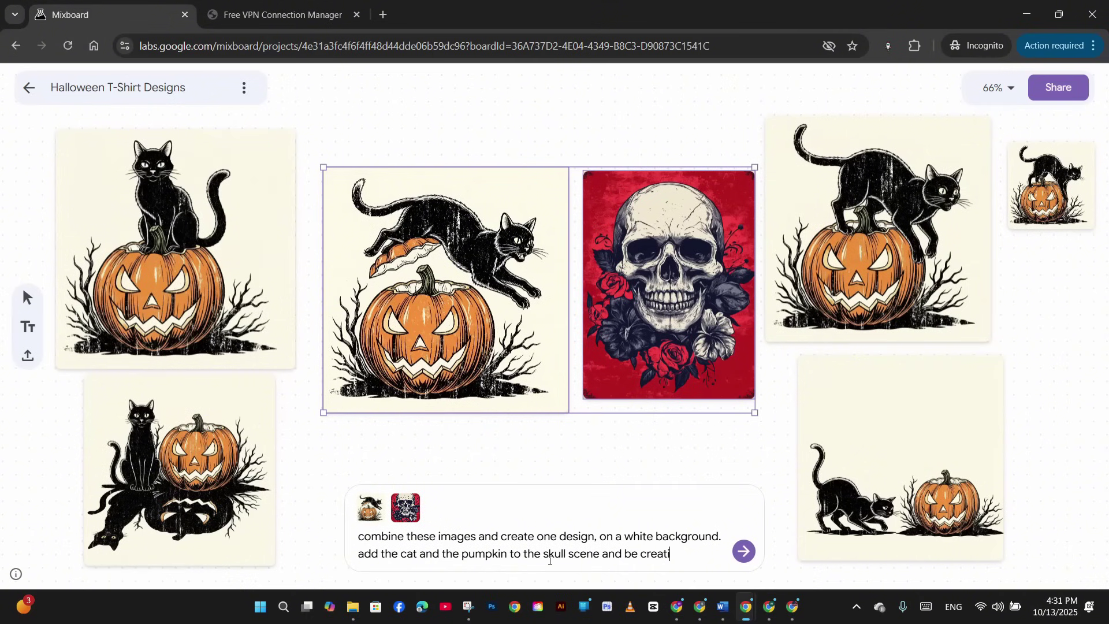
{"action": "key", "text": "Return"}
- On the combined skull design, submit the edit "change the cat position. Make it stand looking into the camera" and reposition the new version
{"action": "left_click_drag", "start_coordinate": [431, 276], "coordinate": [250, 270]}
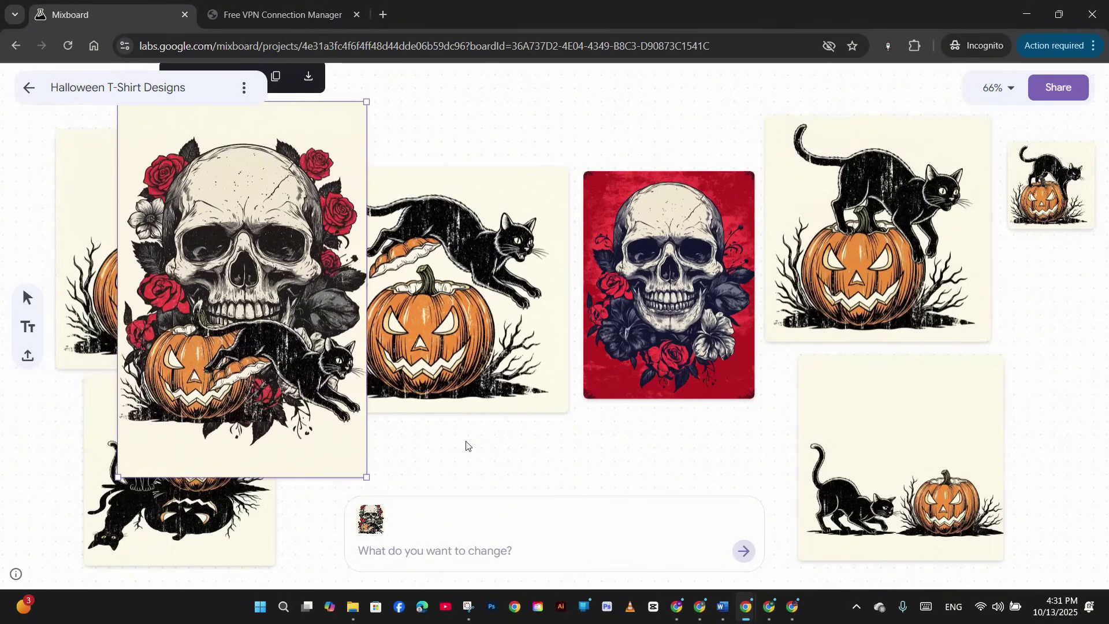
{"action": "type", "text": "c"}
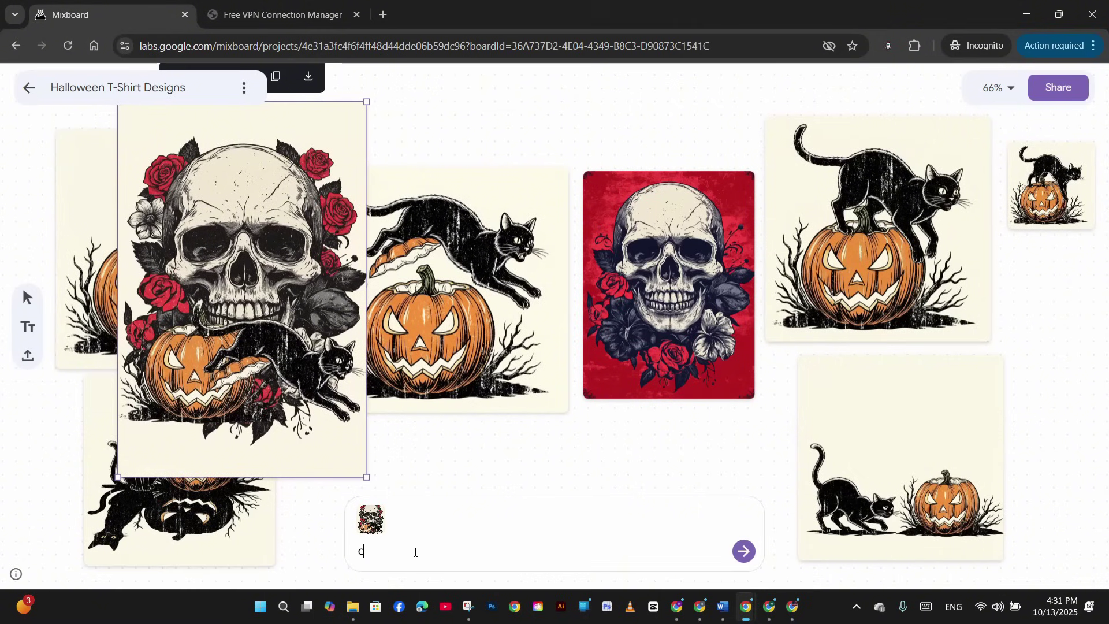
{"action": "type", "text": "hange the cat position. Make it stan"}
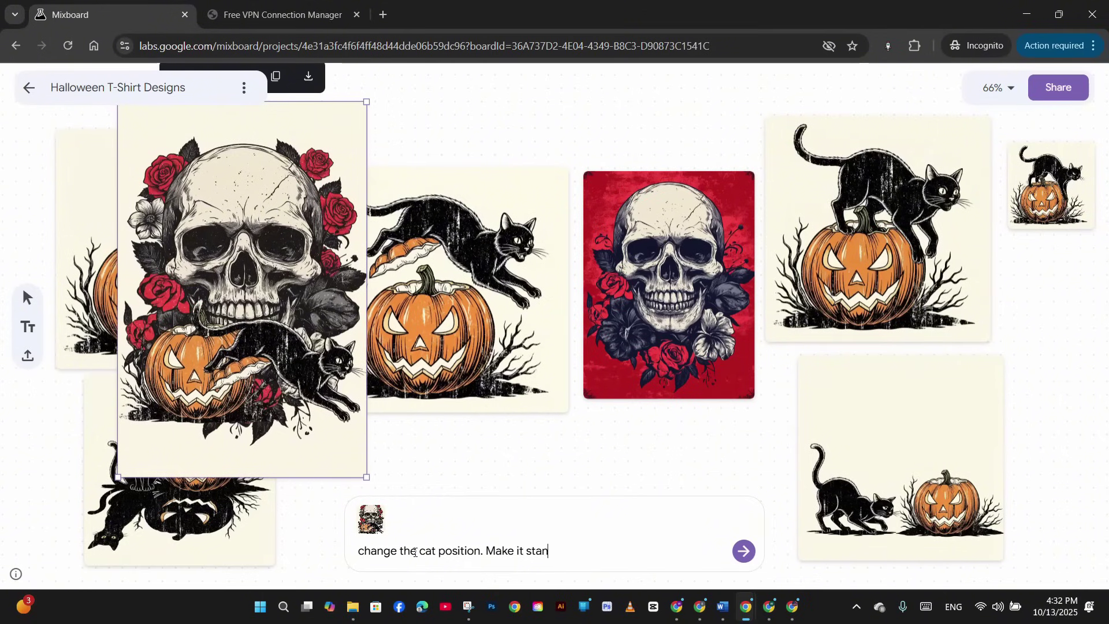
{"action": "type", "text": "d looking into the cam"}
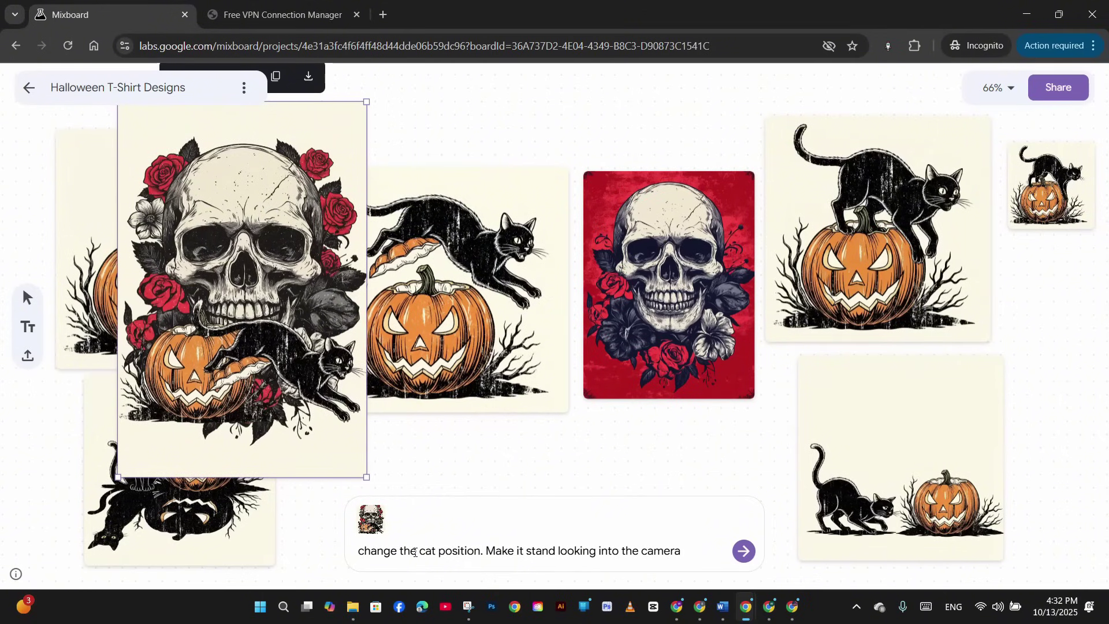
{"action": "type", "text": "era"}
{"action": "key", "text": "Return"}
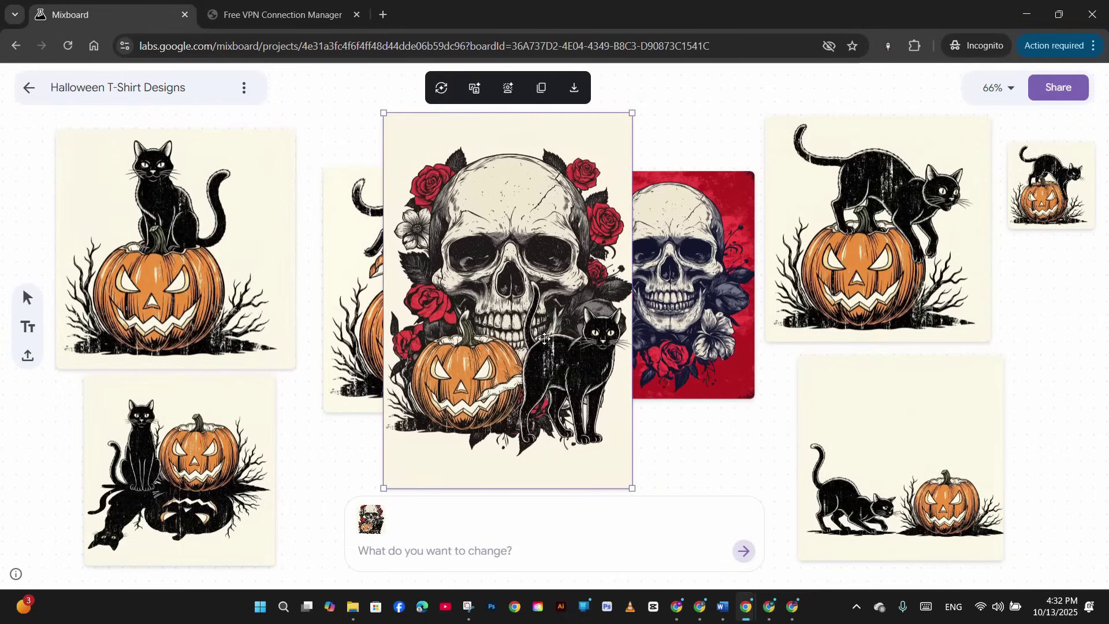
{"action": "left_click_drag", "start_coordinate": [544, 339], "coordinate": [572, 324]}
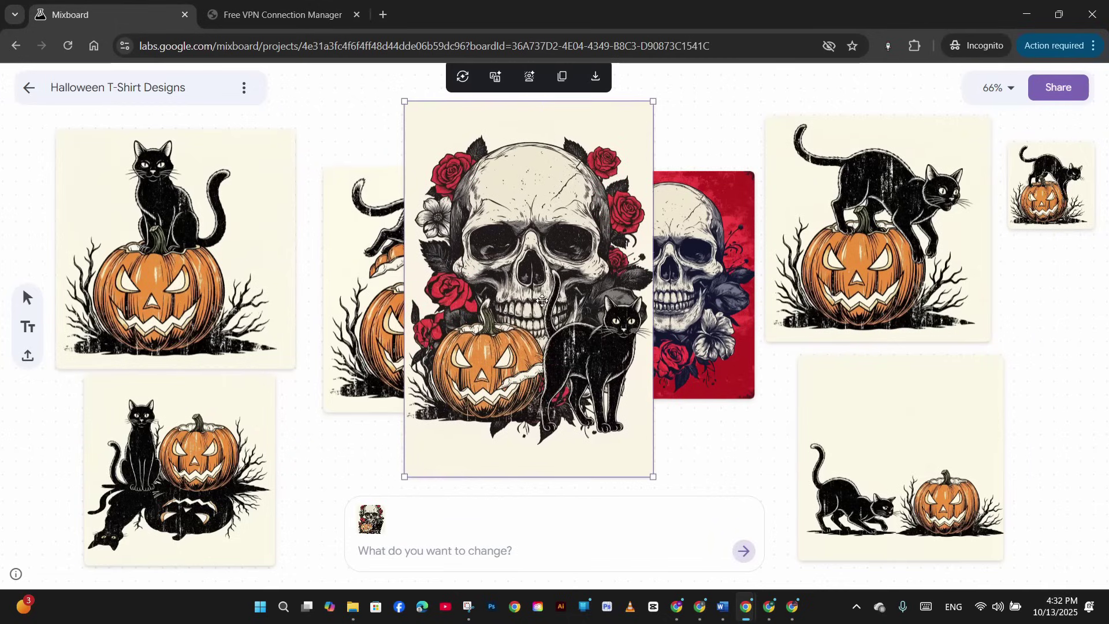
- Delete all designs from the board except the red skull image
{"action": "left_click_drag", "start_coordinate": [1023, 200], "coordinate": [123, 214]}
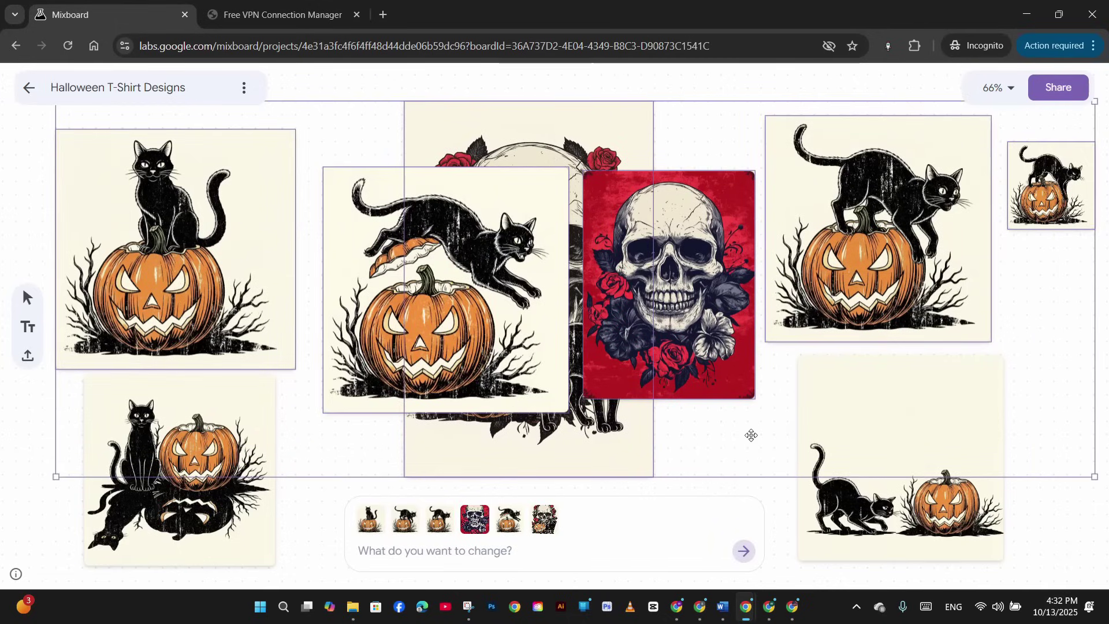
{"action": "key", "text": "Delete"}
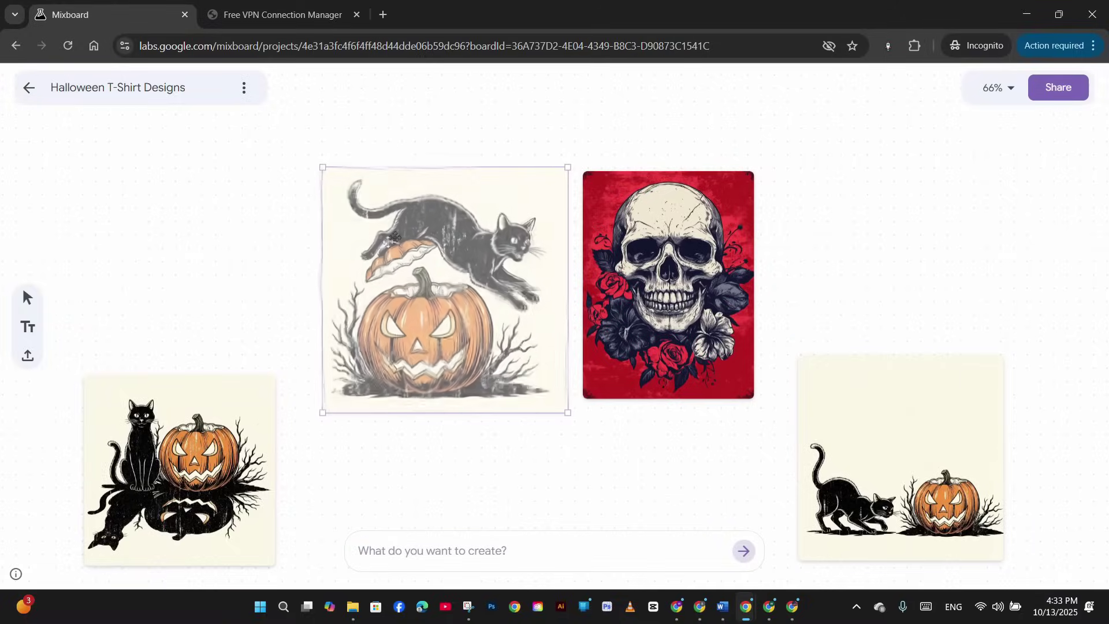
{"action": "left_click", "coordinate": [240, 424]}
{"action": "key", "text": "Delete"}
{"action": "left_click", "coordinate": [982, 413]}
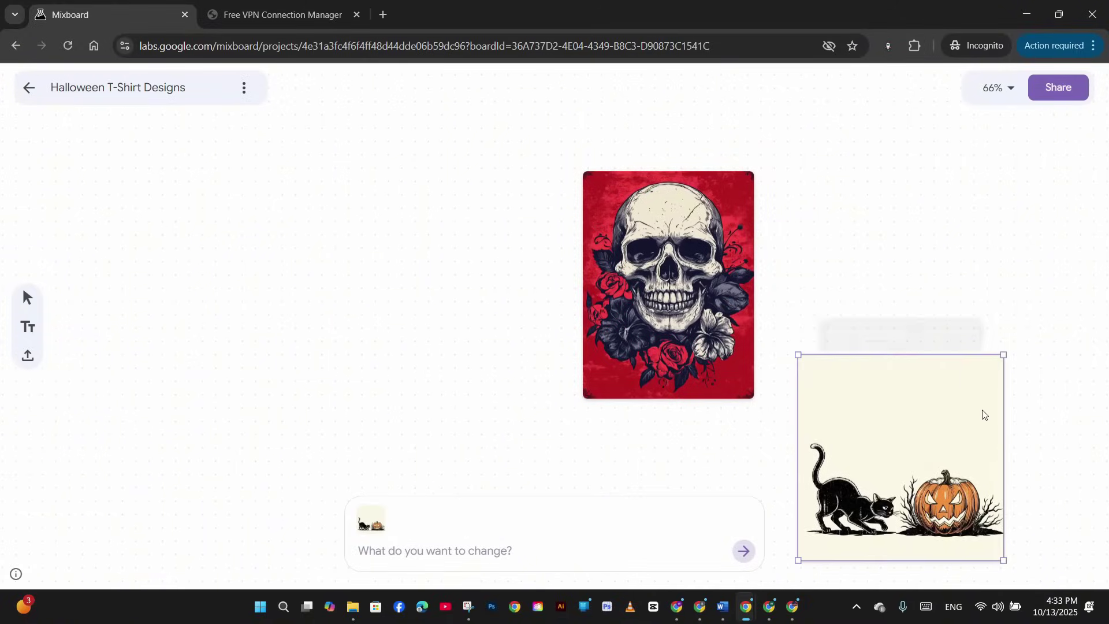
{"action": "key", "text": "Delete"}
- Submit the prompt "show me this image as a tattoo on an arm, without the red background" for the skull image
{"action": "left_click", "coordinate": [444, 557]}
{"action": "type", "text": "show me this "}
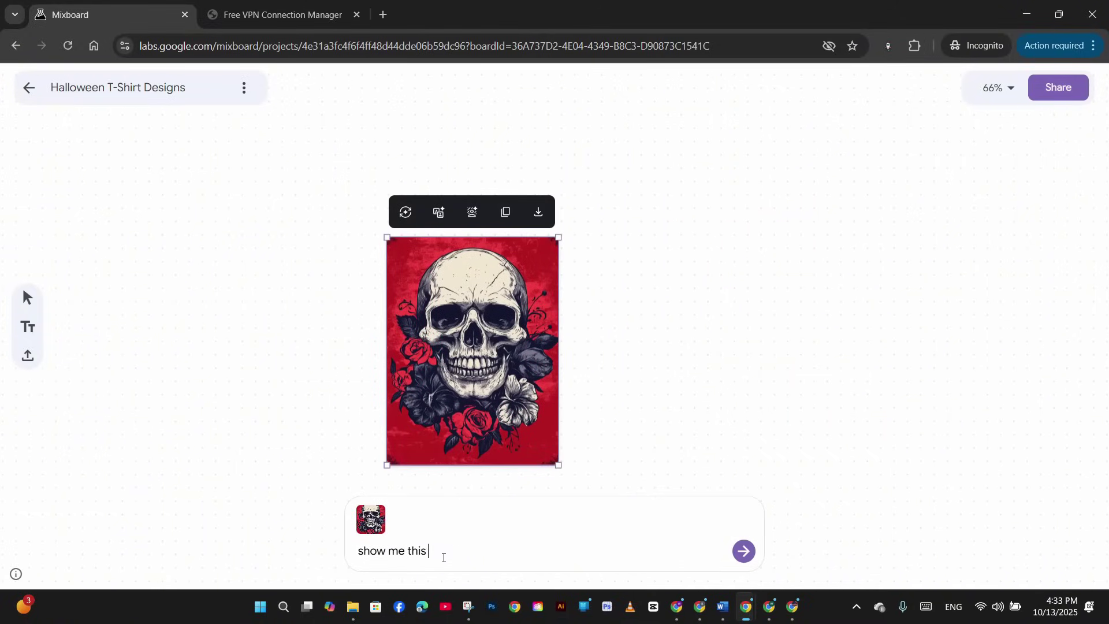
{"action": "type", "text": "image as a tattoo on an arm, without the "}
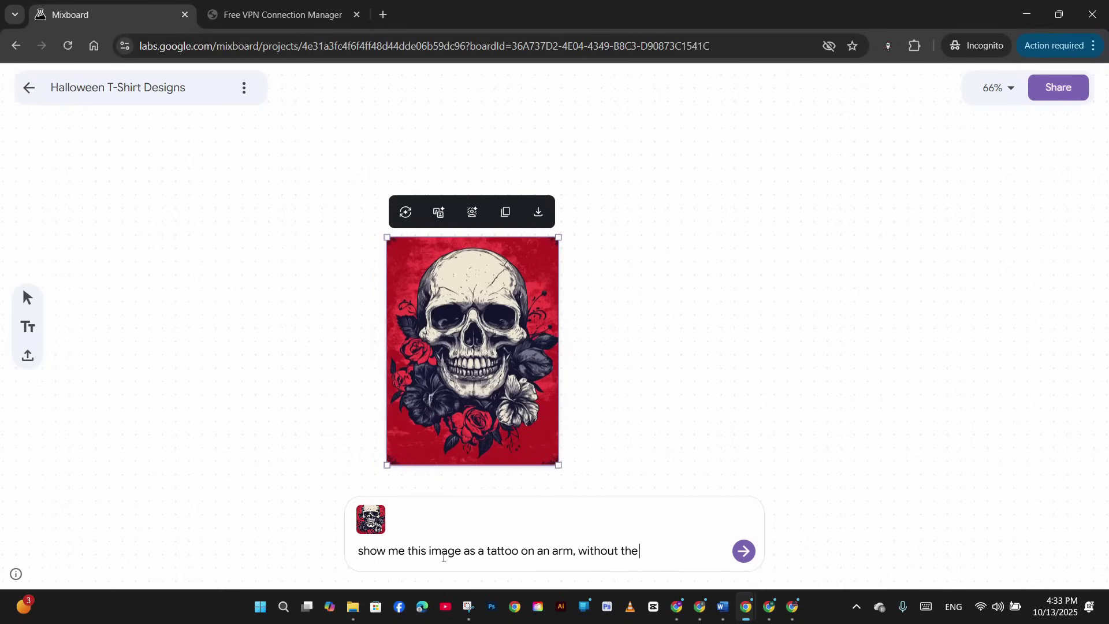
{"action": "type", "text": "red background"}
{"action": "key", "text": "Return"}
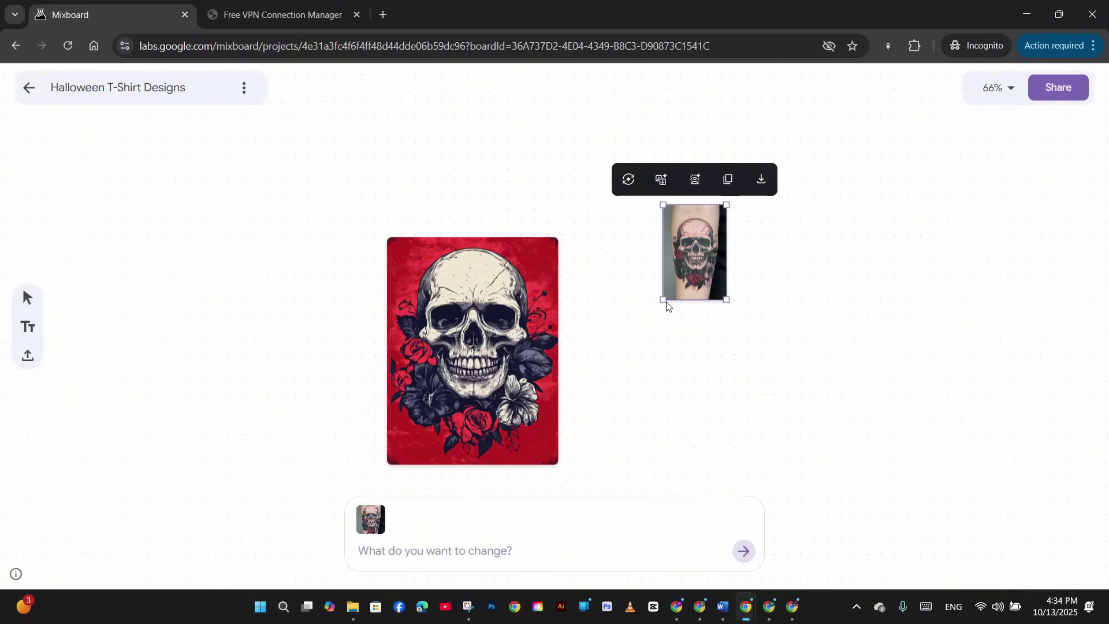
- Arrange the red skull image and the enlarged arm tattoo mockup side by side
{"action": "left_click", "coordinate": [441, 388]}
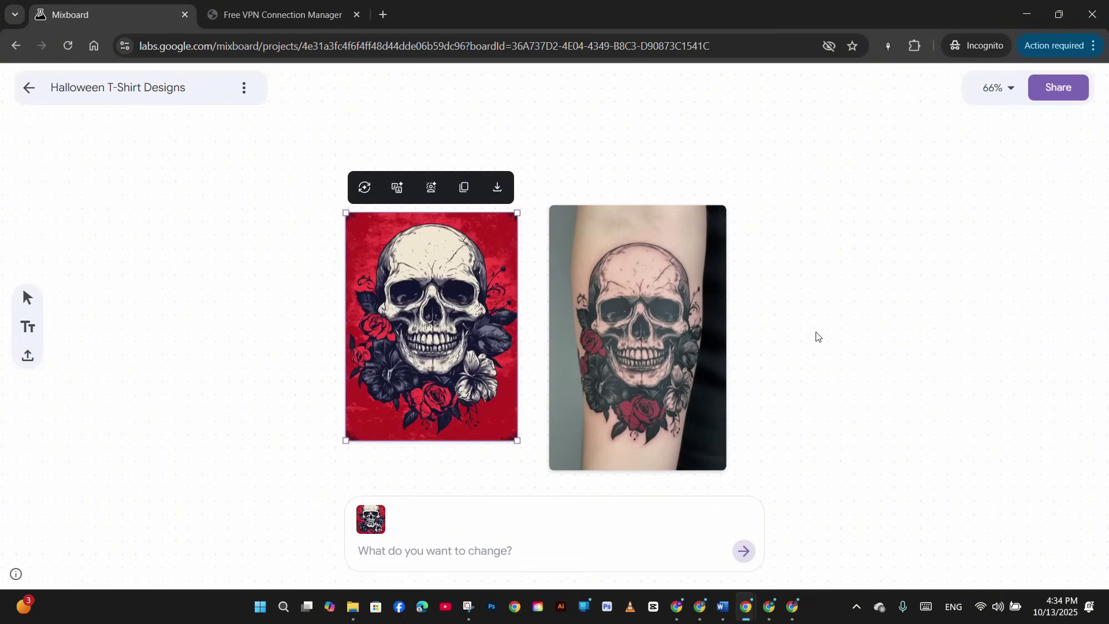
{"action": "left_click_drag", "start_coordinate": [657, 341], "coordinate": [689, 305]}
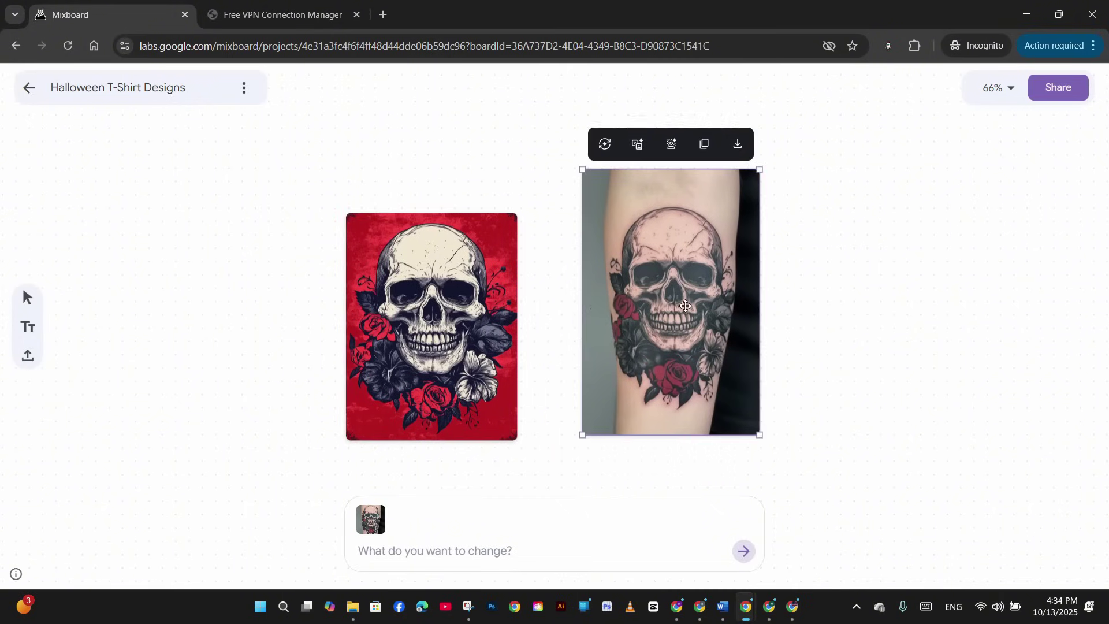
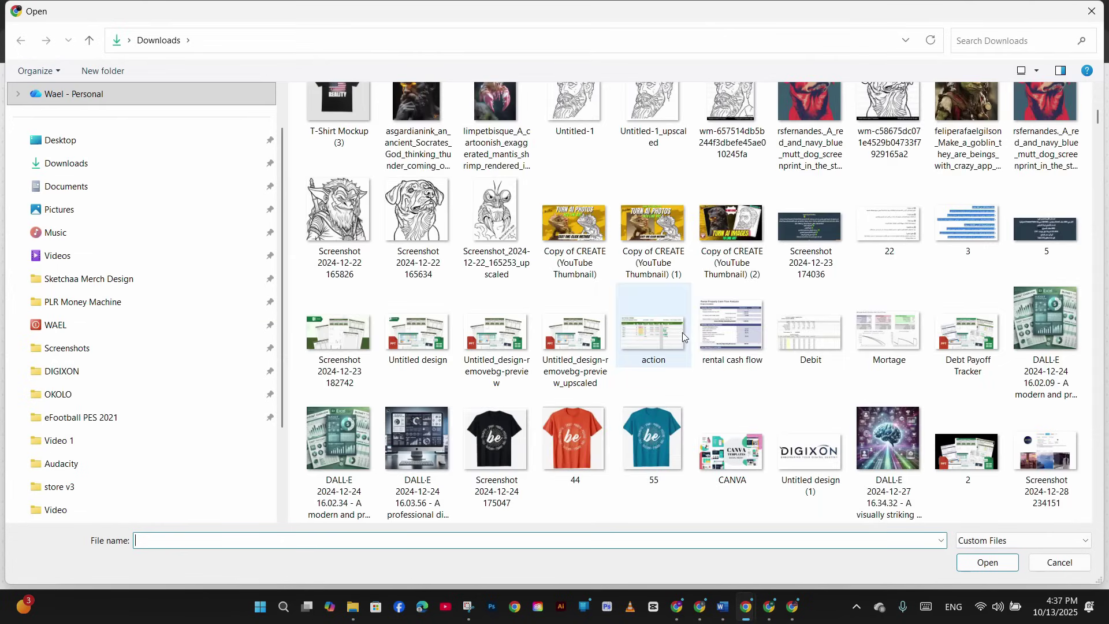
- Upload the two hooded cat sticker images from the Downloads folder to the board
{"action": "scroll", "coordinate": [700, 324], "scroll_direction": "up", "scroll_amount": 5}
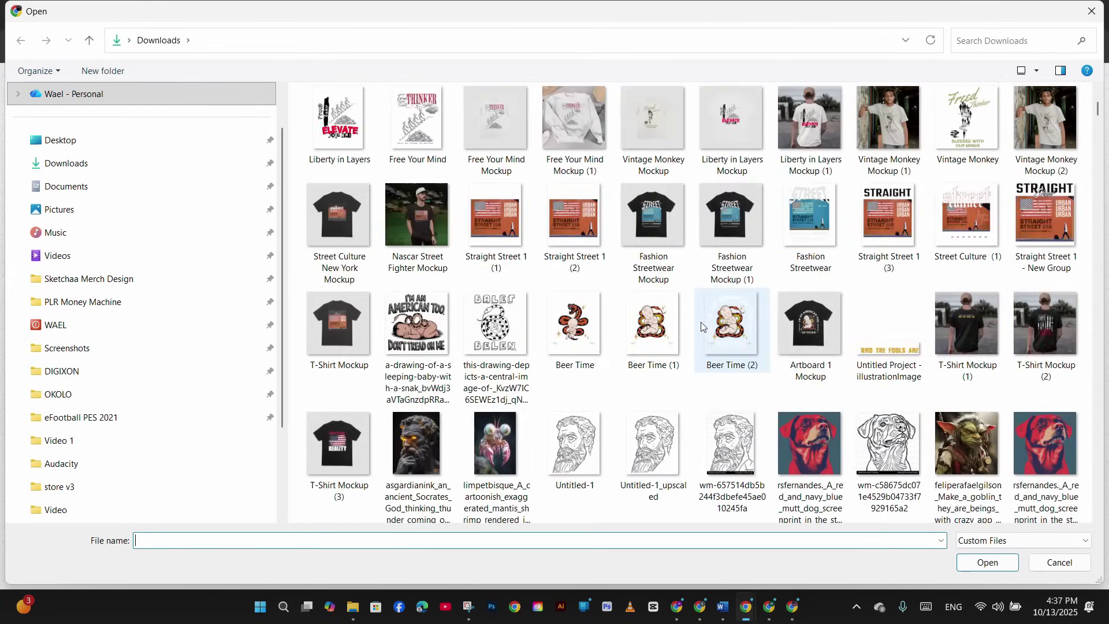
{"action": "scroll", "coordinate": [701, 327], "scroll_direction": "down", "scroll_amount": 10}
{"action": "left_click", "coordinate": [421, 234]}
{"action": "left_click", "coordinate": [348, 241], "text": "ctrl"}
{"action": "left_click", "coordinate": [987, 562]}
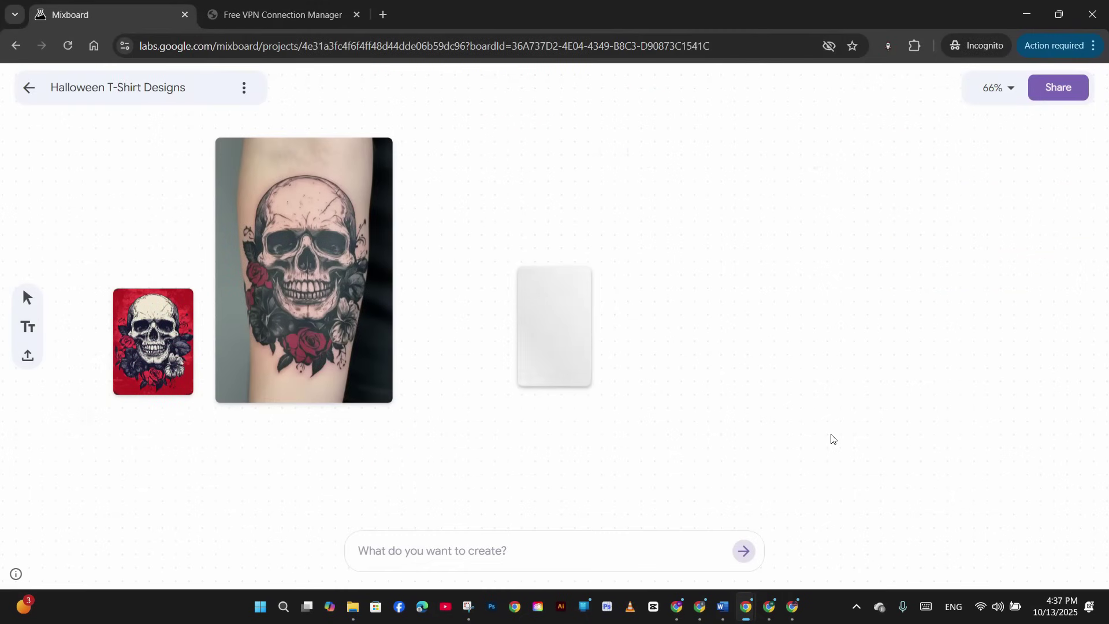
- Enlarge both cat sticker images and align them side by side
{"action": "left_click", "coordinate": [601, 326]}
{"action": "left_click", "coordinate": [587, 302]}
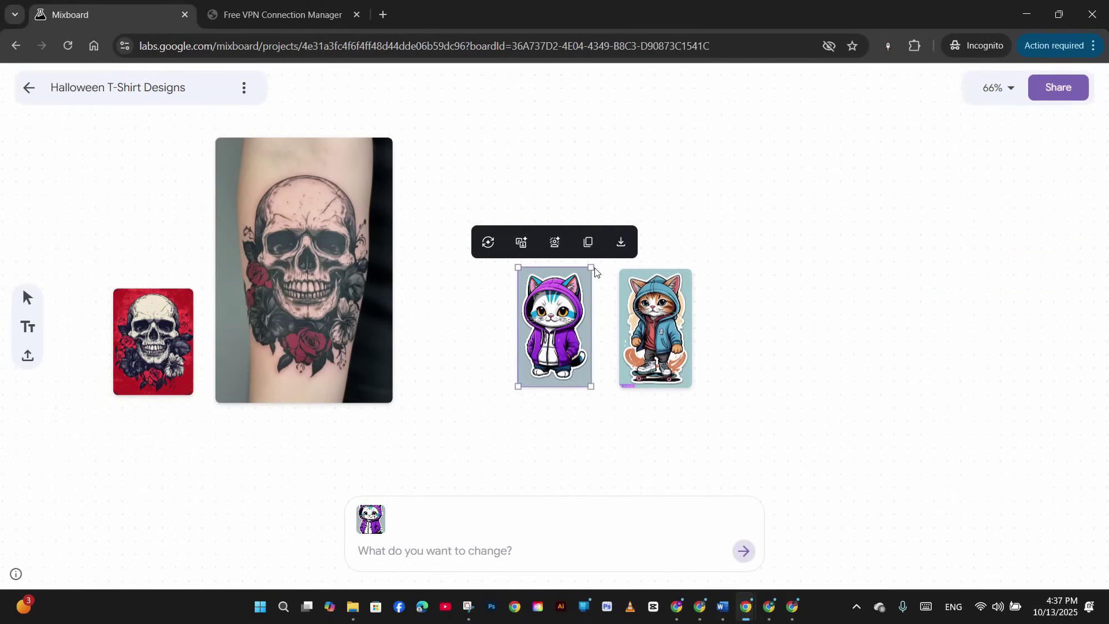
{"action": "left_click_drag", "start_coordinate": [595, 272], "coordinate": [656, 202]}
{"action": "left_click", "coordinate": [670, 289]}
{"action": "left_click_drag", "start_coordinate": [692, 270], "coordinate": [771, 146]}
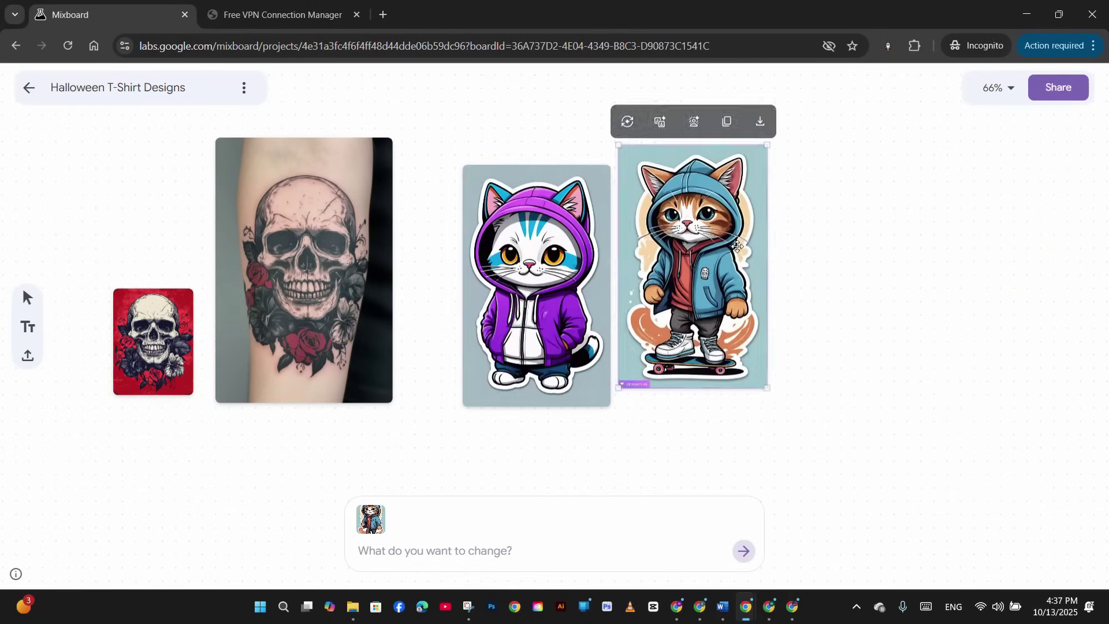
{"action": "left_click_drag", "start_coordinate": [738, 246], "coordinate": [735, 265]}
- For both cat images together, submit the prompt "combine in one image, and add a wall with graffiti at the back"
{"action": "left_click", "coordinate": [809, 337]}
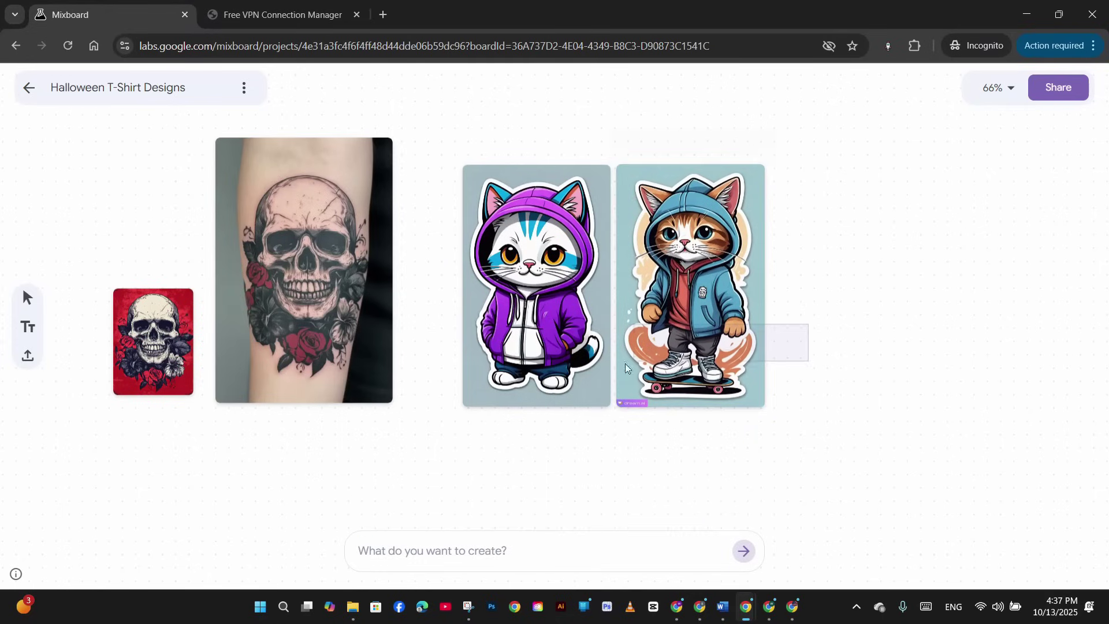
{"action": "left_click", "coordinate": [667, 358], "text": "shift"}
{"action": "left_click", "coordinate": [475, 559]}
{"action": "type", "text": "combine "}
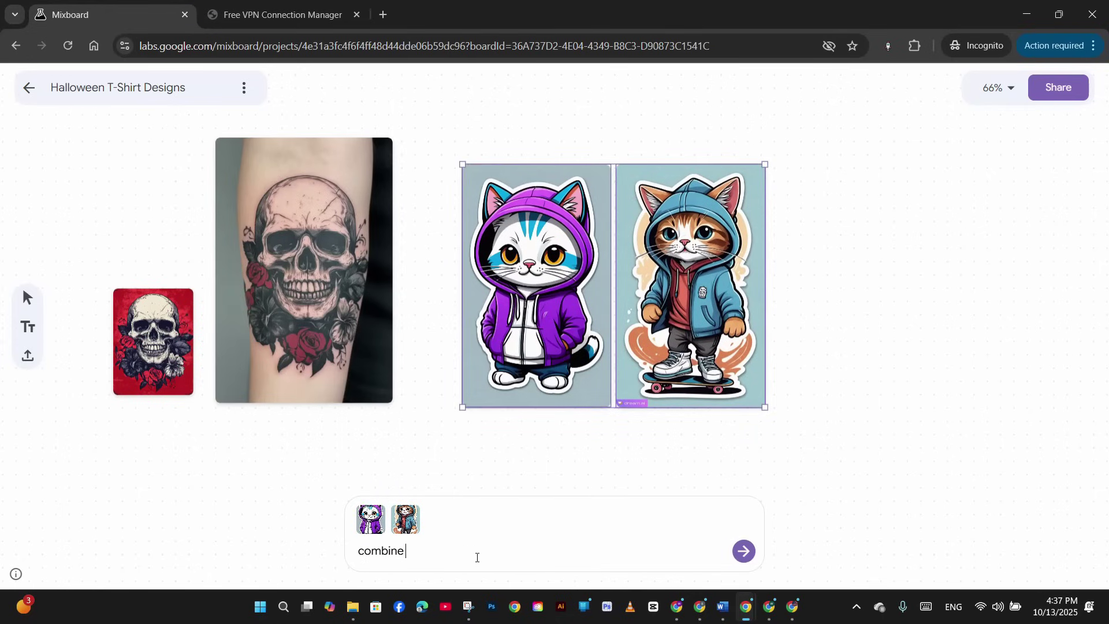
{"action": "type", "text": "in one image, and add a wall with graf"}
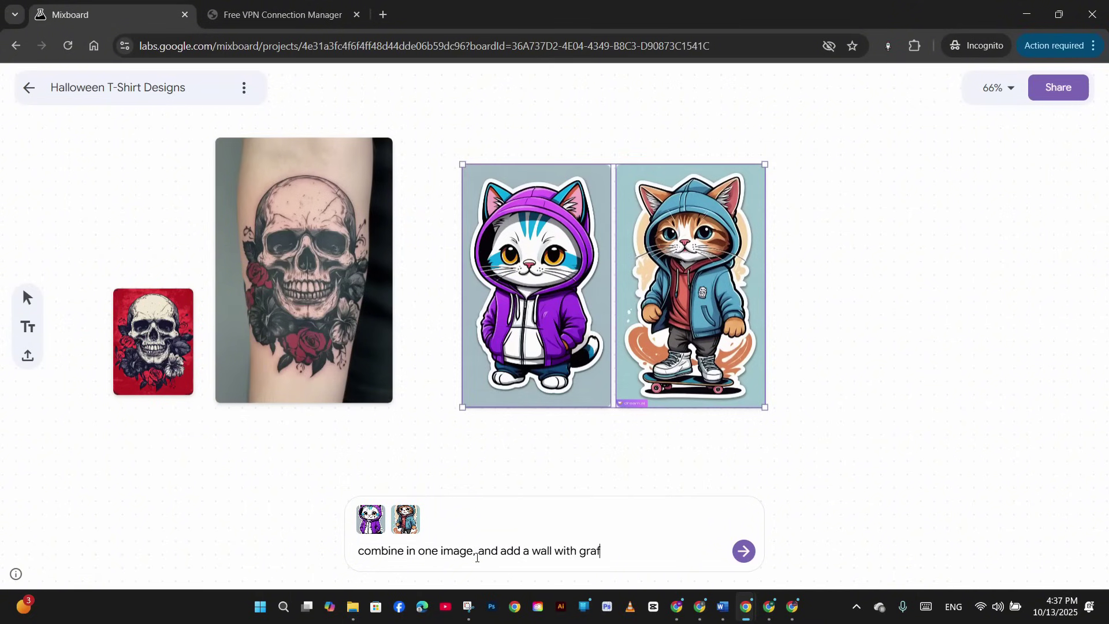
{"action": "type", "text": "itti at the back"}
{"action": "key", "text": "Return"}
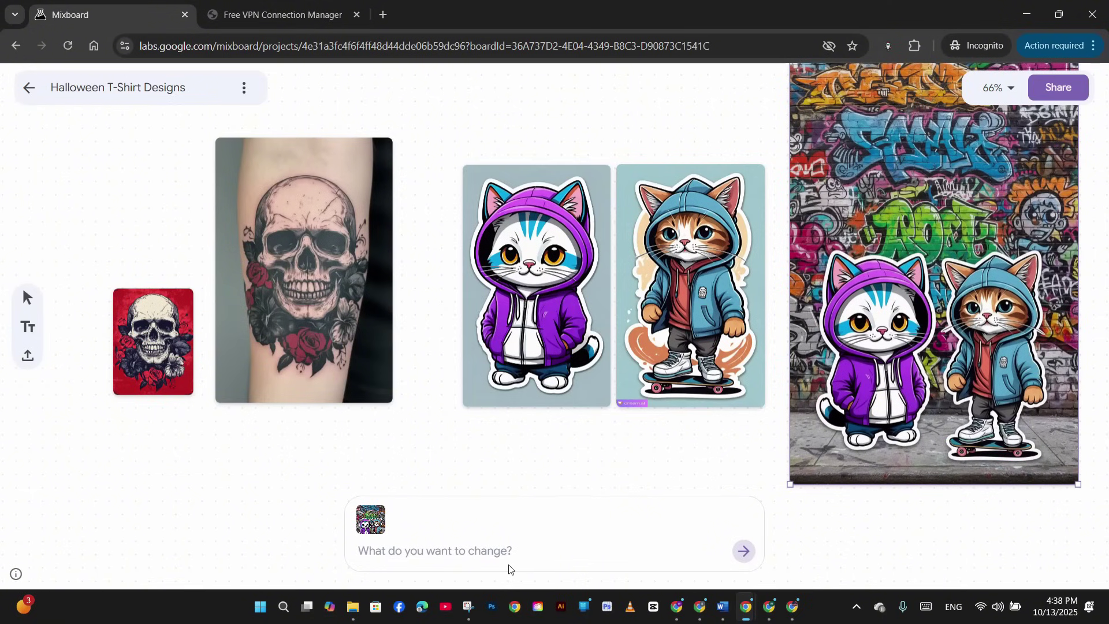
- On the combined graffiti wall image, submit the edit "remove the white outline around the characters"
{"action": "left_click_drag", "start_coordinate": [1100, 248], "coordinate": [641, 309]}
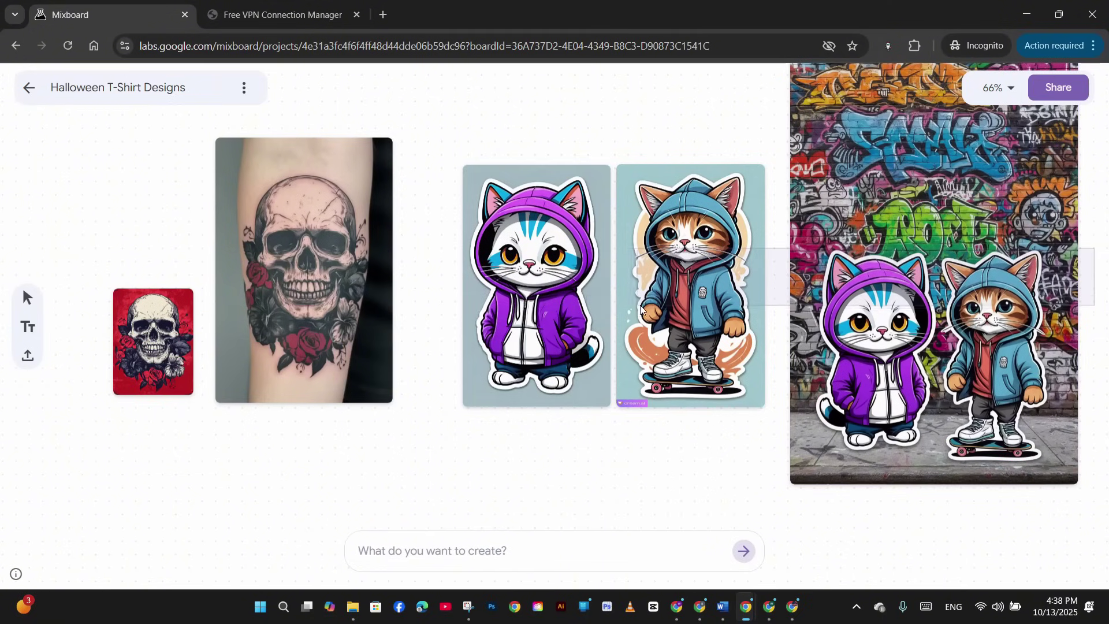
{"action": "left_click", "coordinate": [1008, 300]}
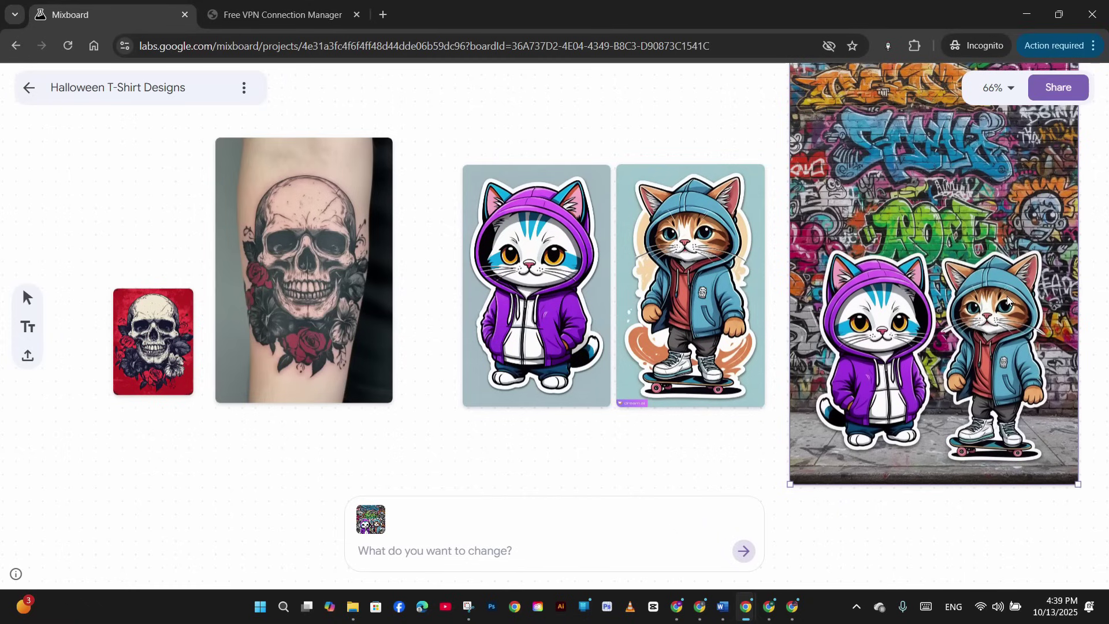
{"action": "left_click", "coordinate": [469, 545]}
{"action": "type", "text": "remove"}
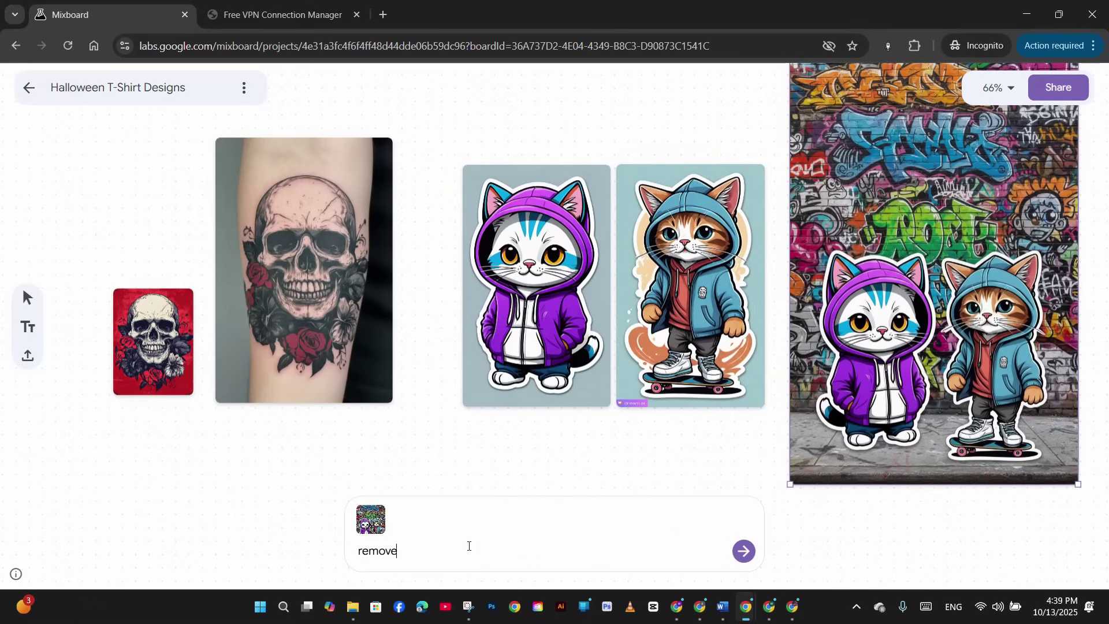
{"action": "type", "text": " the white outline around the characters"}
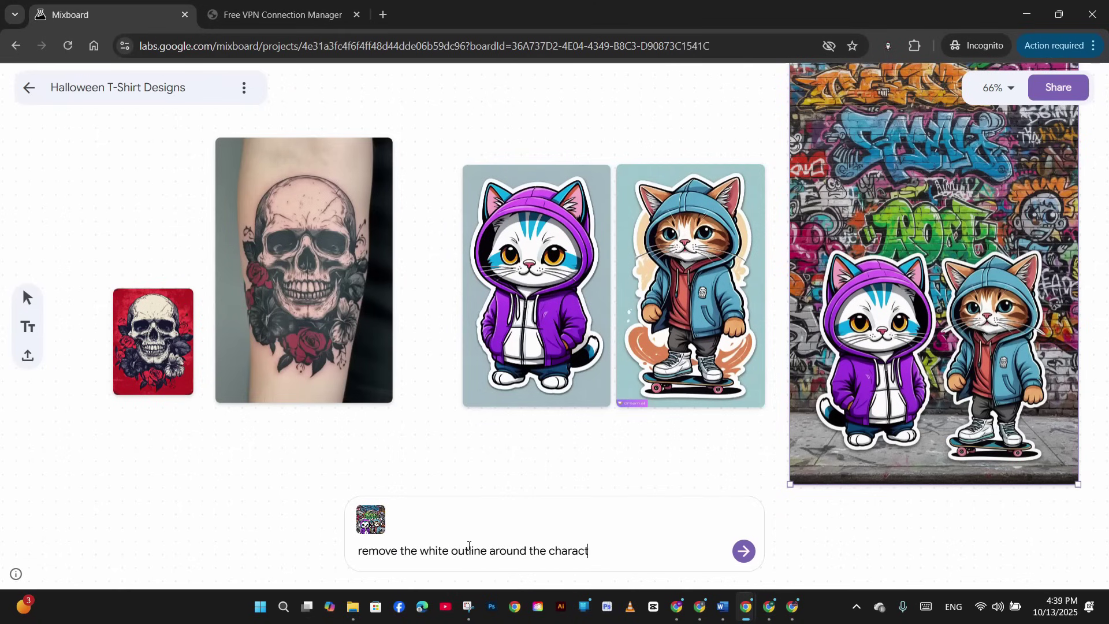
{"action": "type", "text": " and"}
{"action": "key", "text": "BackSpace"}
{"action": "key", "text": "BackSpace"}
{"action": "key", "text": "BackSpace"}
{"action": "key", "text": "Return"}
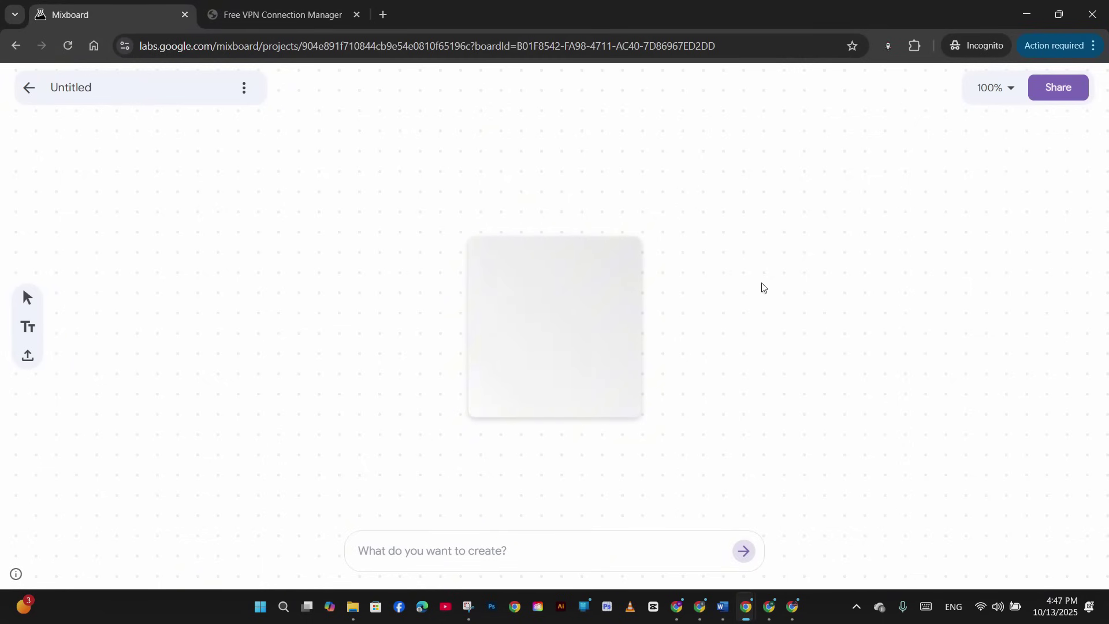
- Move the Weirdo face design to the board's upper left area and enlarge it
{"action": "left_click", "coordinate": [578, 375]}
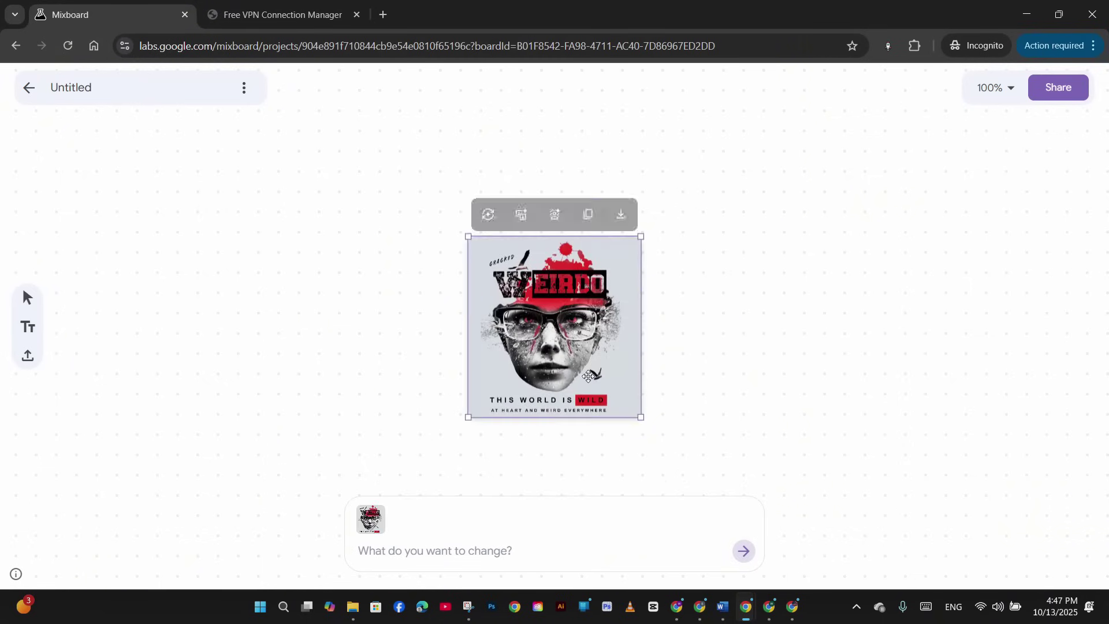
{"action": "left_click_drag", "start_coordinate": [543, 366], "coordinate": [187, 257]}
{"action": "left_click_drag", "start_coordinate": [284, 309], "coordinate": [366, 400]}
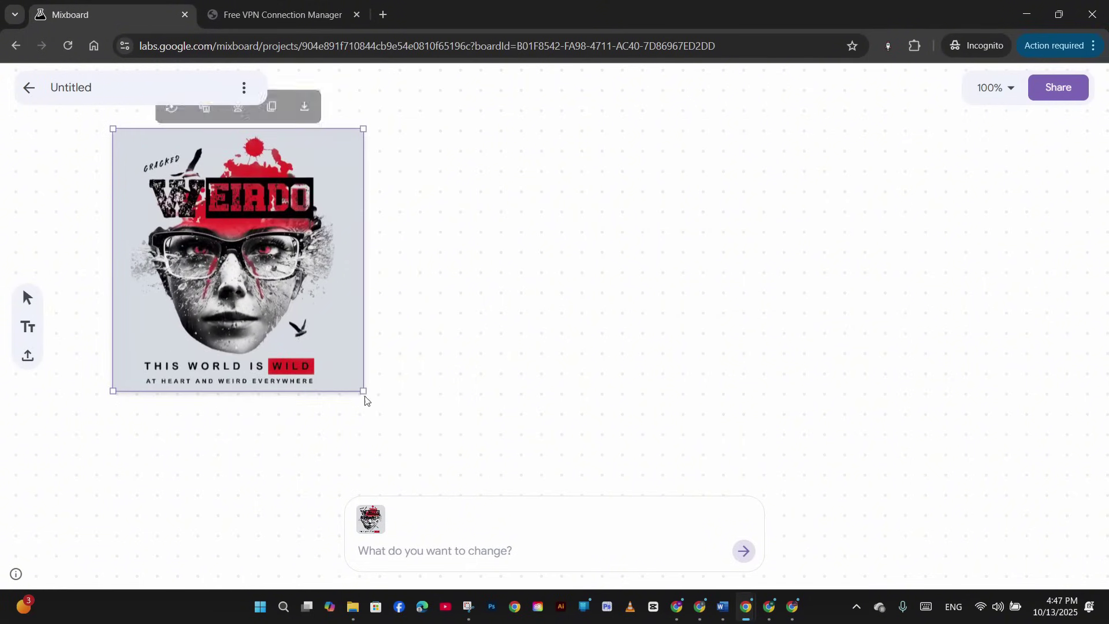
- Submit a prompt to show the Weirdo design on a white t-shirt mockup, the back of a white hoodie, a white mug and a white pillow
{"action": "left_click", "coordinate": [455, 553]}
{"action": "type", "text": "Show me t"}
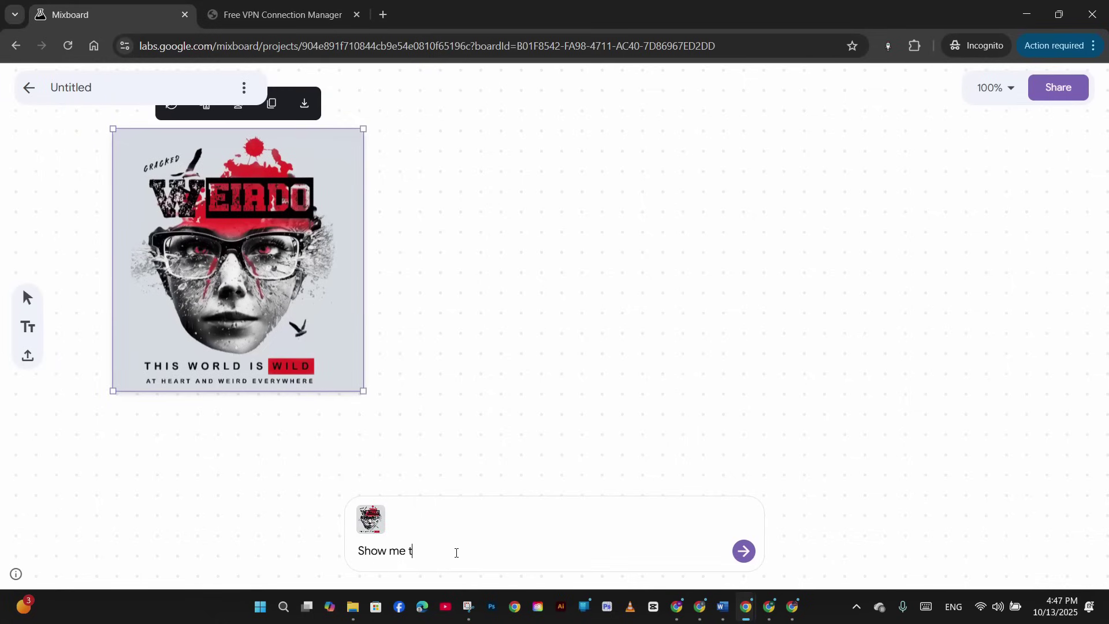
{"action": "type", "text": "his design on a white t-shirt mockup,"}
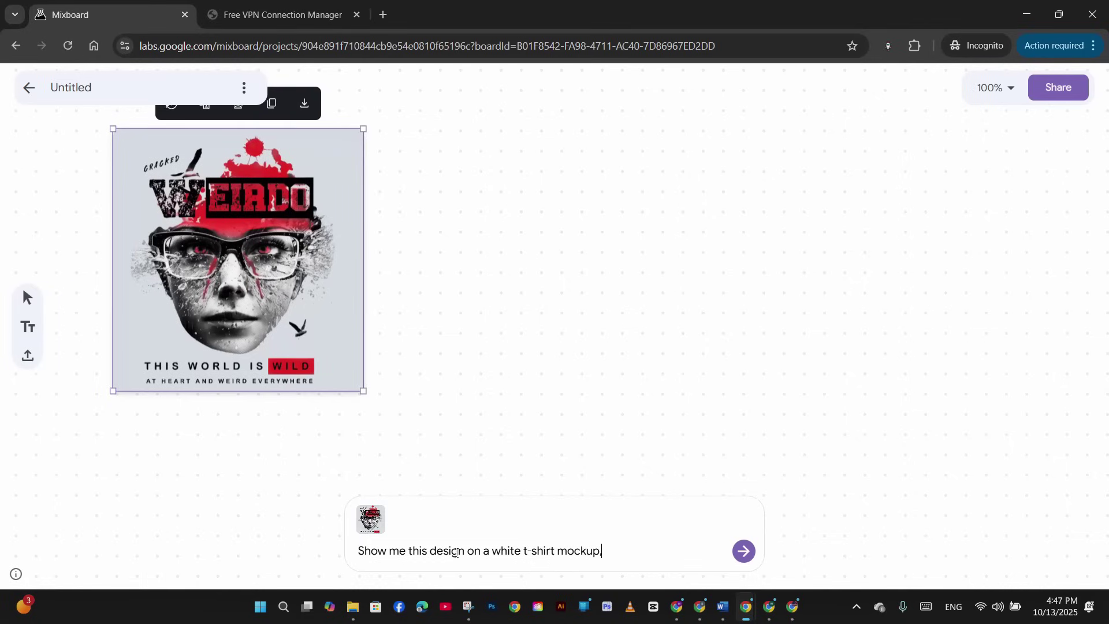
{"action": "type", "text": " on the back on f a white hoodie, on a white mug, on a white pillow"}
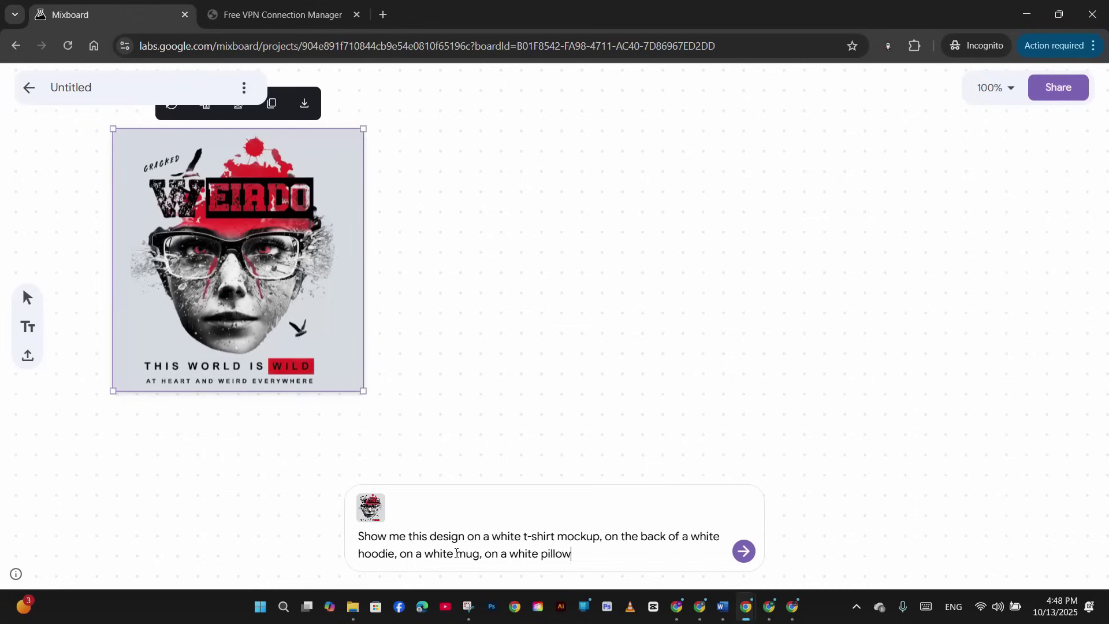
{"action": "key", "text": "Return"}
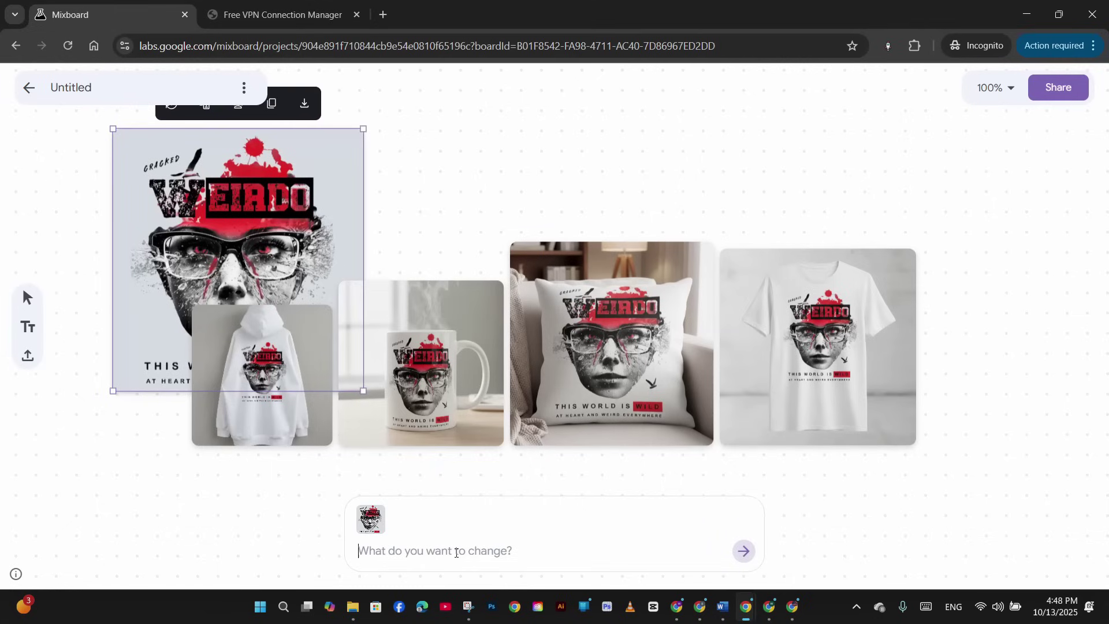
- Enlarge the T-shirt mockup and space out the T-shirt, pillow and mug mockups in a row
{"action": "left_click", "coordinate": [908, 260]}
{"action": "left_click_drag", "start_coordinate": [917, 249], "coordinate": [1008, 184]}
{"action": "left_click_drag", "start_coordinate": [855, 301], "coordinate": [926, 277]}
{"action": "left_click_drag", "start_coordinate": [676, 306], "coordinate": [733, 253]}
{"action": "left_click_drag", "start_coordinate": [369, 345], "coordinate": [406, 281]}
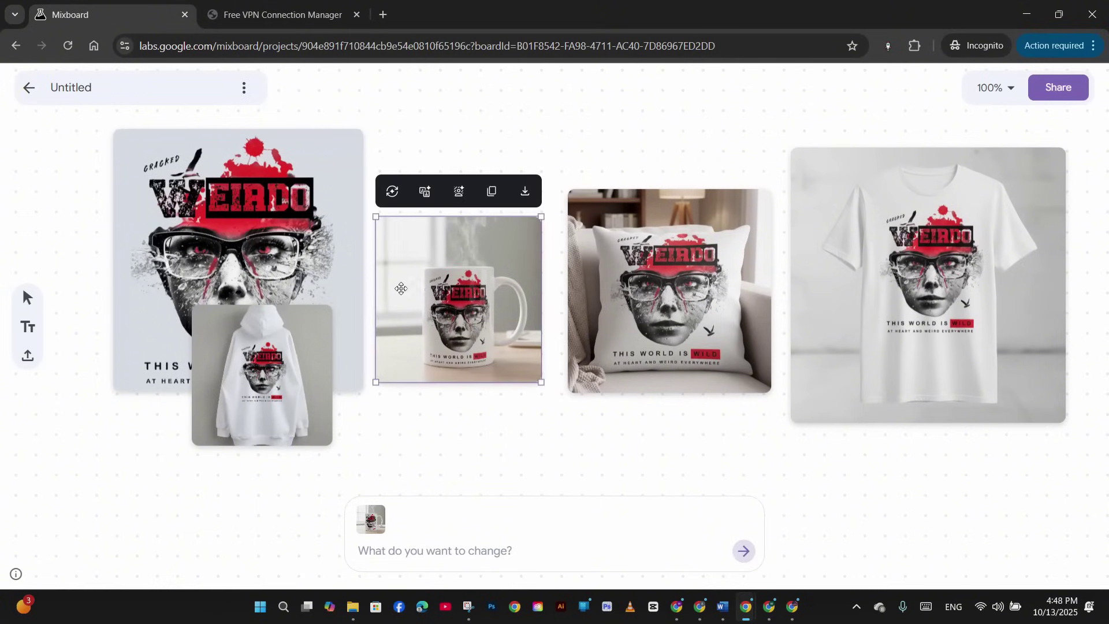
- Enlarge the hoodie mockup beside the mug, and shrink the original Weirdo design and place it above the mug mockup
{"action": "left_click_drag", "start_coordinate": [281, 366], "coordinate": [271, 259]}
{"action": "left_click_drag", "start_coordinate": [191, 196], "coordinate": [41, 145]}
{"action": "left_click_drag", "start_coordinate": [345, 128], "coordinate": [508, 37]}
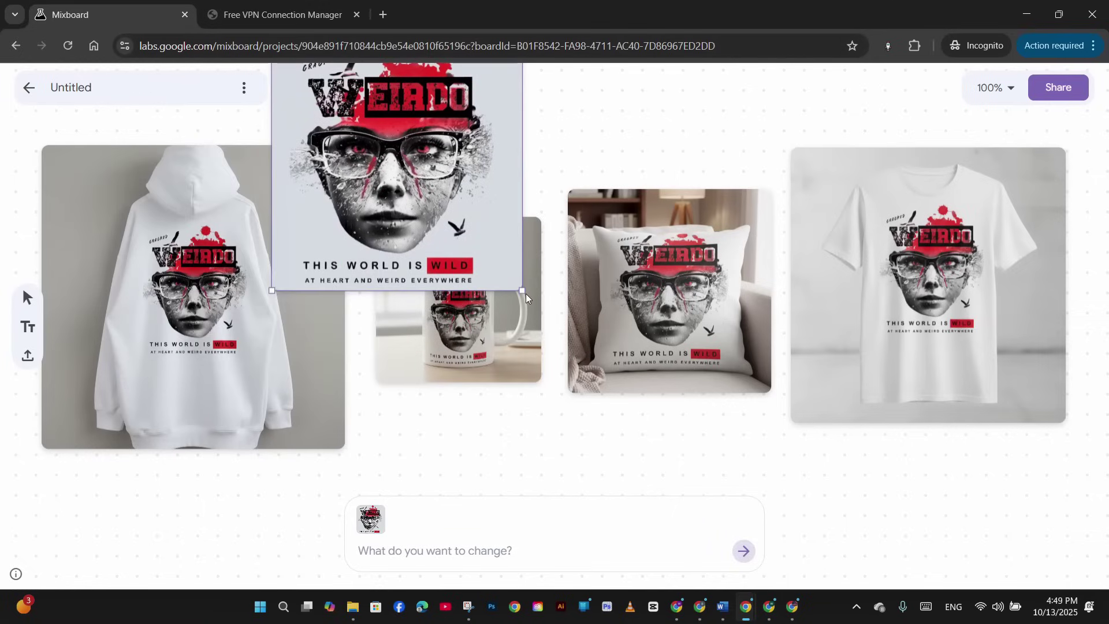
{"action": "left_click_drag", "start_coordinate": [523, 290], "coordinate": [402, 165]}
{"action": "left_click_drag", "start_coordinate": [357, 113], "coordinate": [465, 155]}
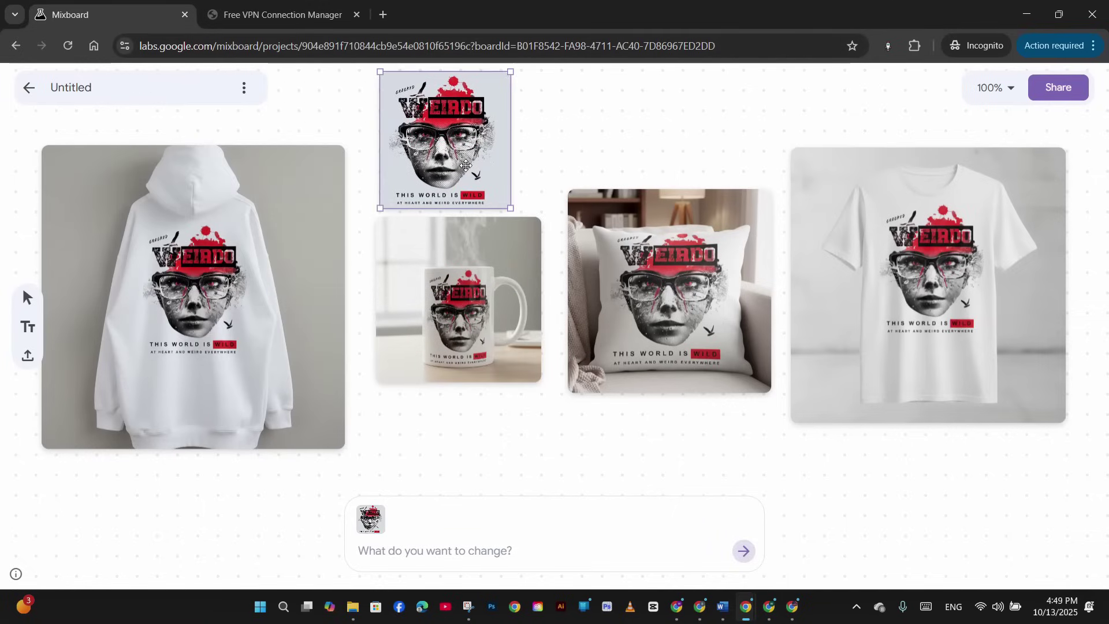
- Submit a prompt for a photo of 5 male teenagers wearing t-shirts with the Weirdo design, standing together looking at the camera, with a lake
{"action": "left_click", "coordinate": [463, 547]}
{"action": "type", "text": "create a photo of 5 "}
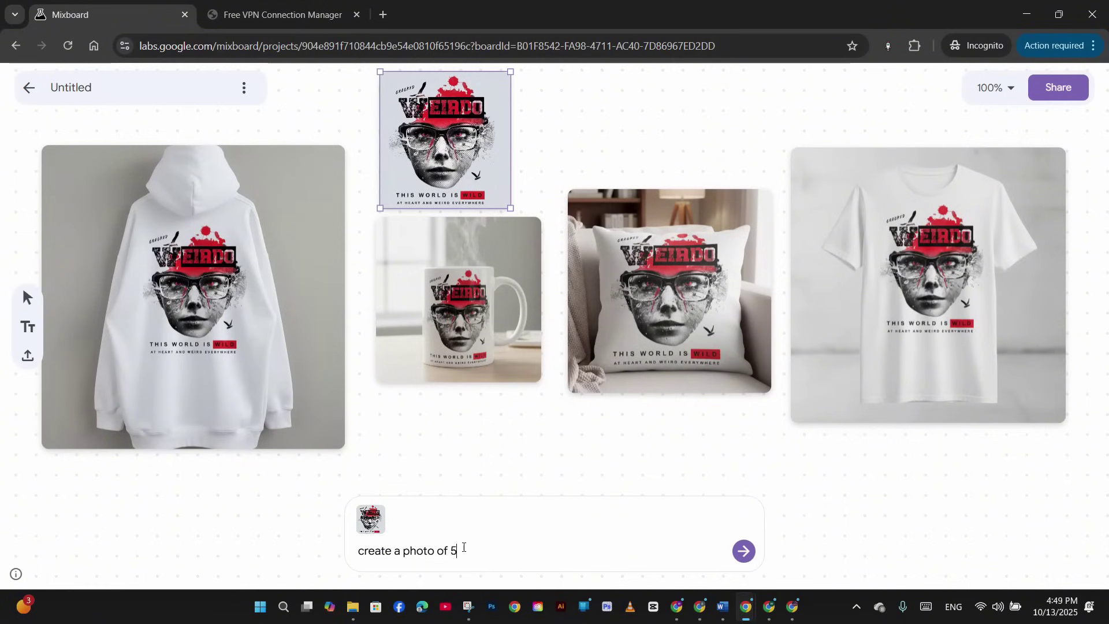
{"action": "type", "text": "te"}
{"action": "type", "text": "enage"}
{"action": "type", "text": "rs, males, wearing"}
{"action": "type", "text": " t-shirts with this design and s"}
{"action": "type", "text": "tanding together l"}
{"action": "type", "text": "ooking at the"}
{"action": "type", "text": " camera, with"}
{"action": "type", "text": " a lake"}
{"action": "key", "text": "Return"}
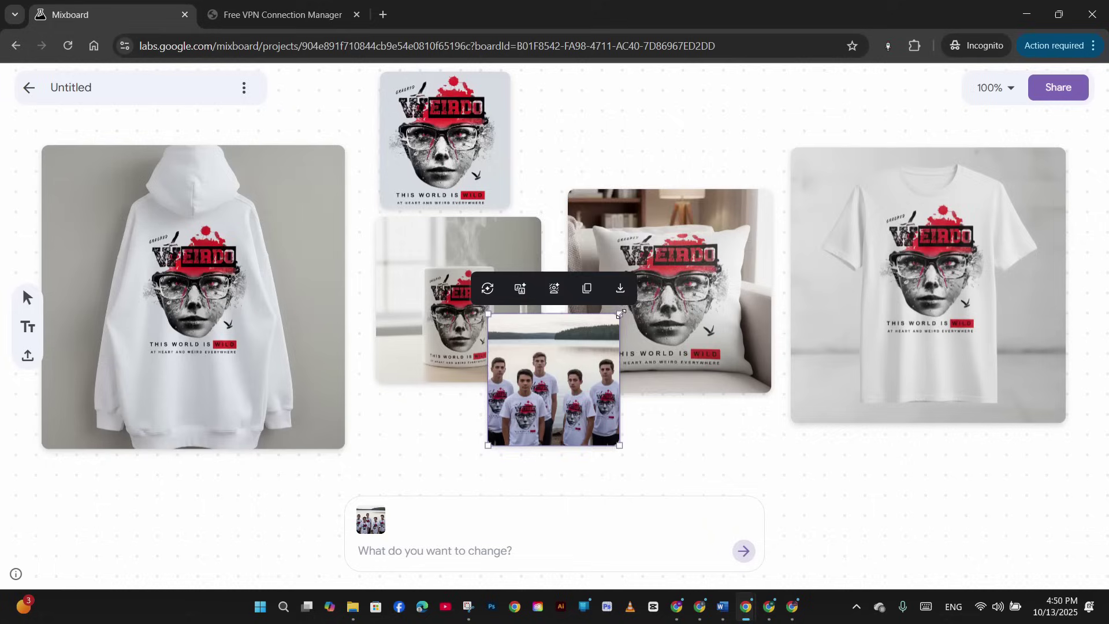
- Enlarge the teenagers photo between the hoodie and T-shirt mockups, and submit an edit giving them different looks, hair styles and hair colors
{"action": "left_click_drag", "start_coordinate": [621, 313], "coordinate": [883, 148]}
{"action": "left_click_drag", "start_coordinate": [791, 213], "coordinate": [669, 210]}
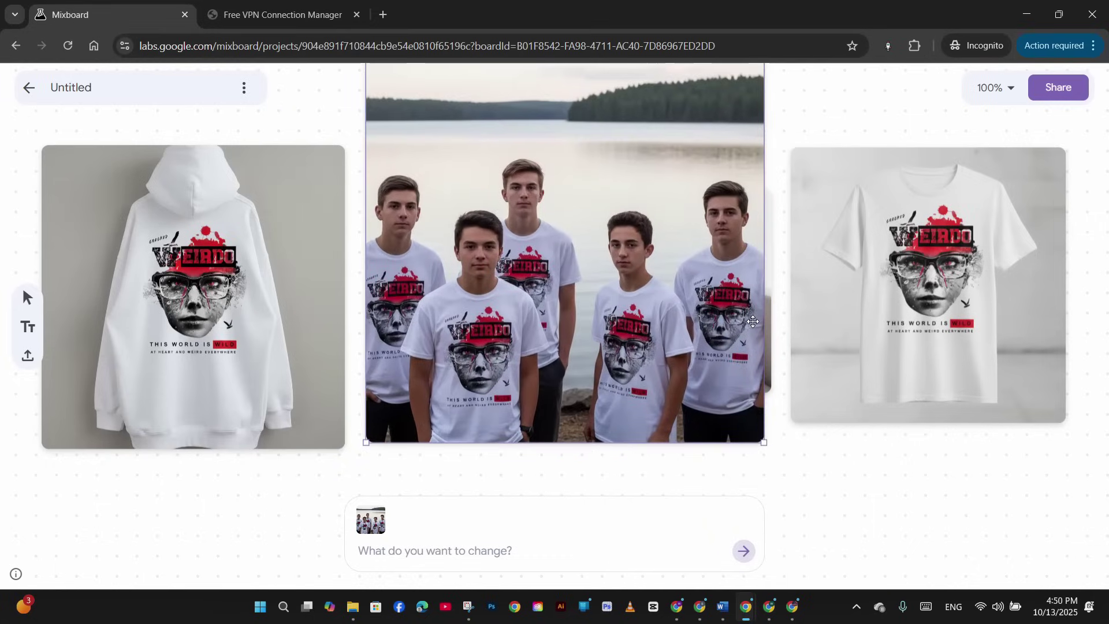
{"action": "left_click", "coordinate": [414, 552]}
{"action": "type", "text": "Make them look f"}
{"action": "key", "text": "BackSpace"}
{"action": "type", "text": "different, with different hari styles and"}
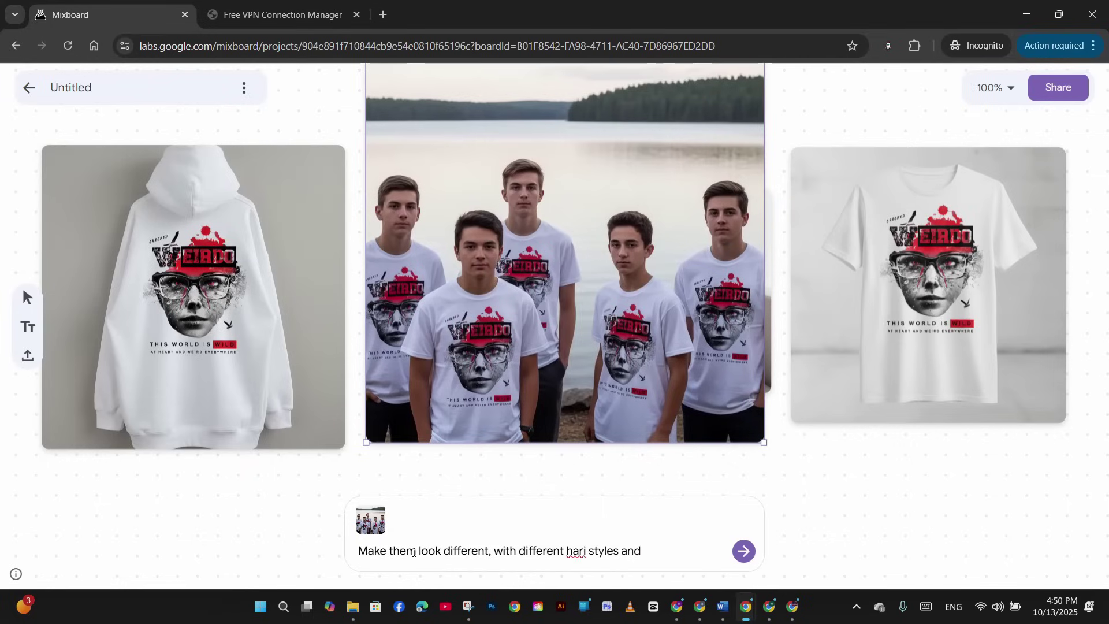
{"action": "type", "text": " hair colors"}
{"action": "key", "text": "Return"}
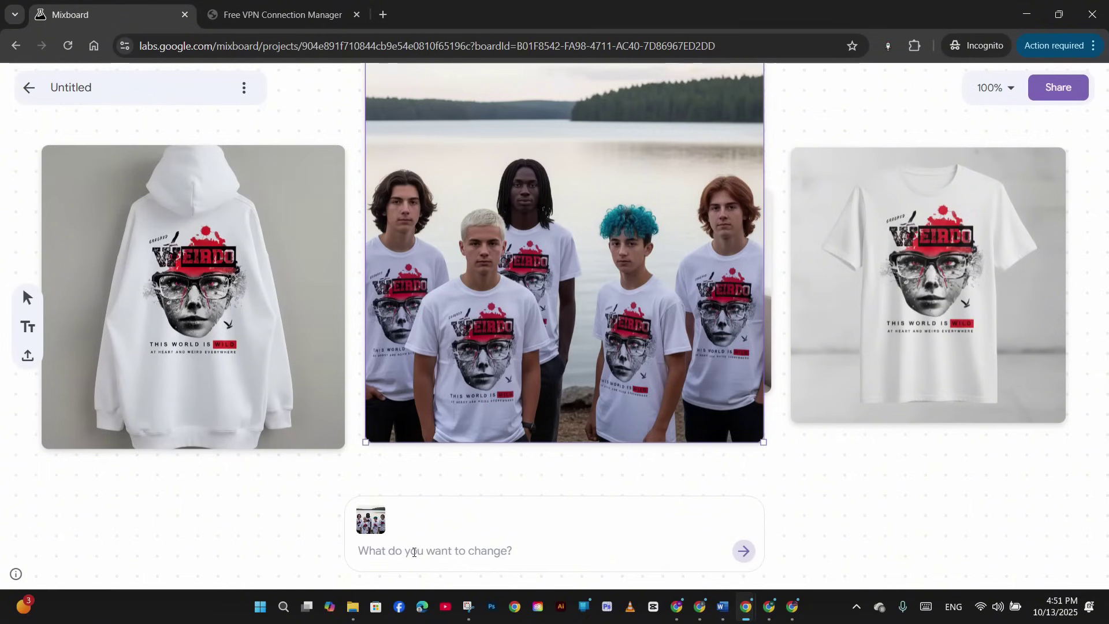
- For the goat image, submit a prompt to build a complete brand: graffiti style text logo, streetwear tees, UI/UX website interface, business card and t-shirt
{"action": "type", "text": "a"}
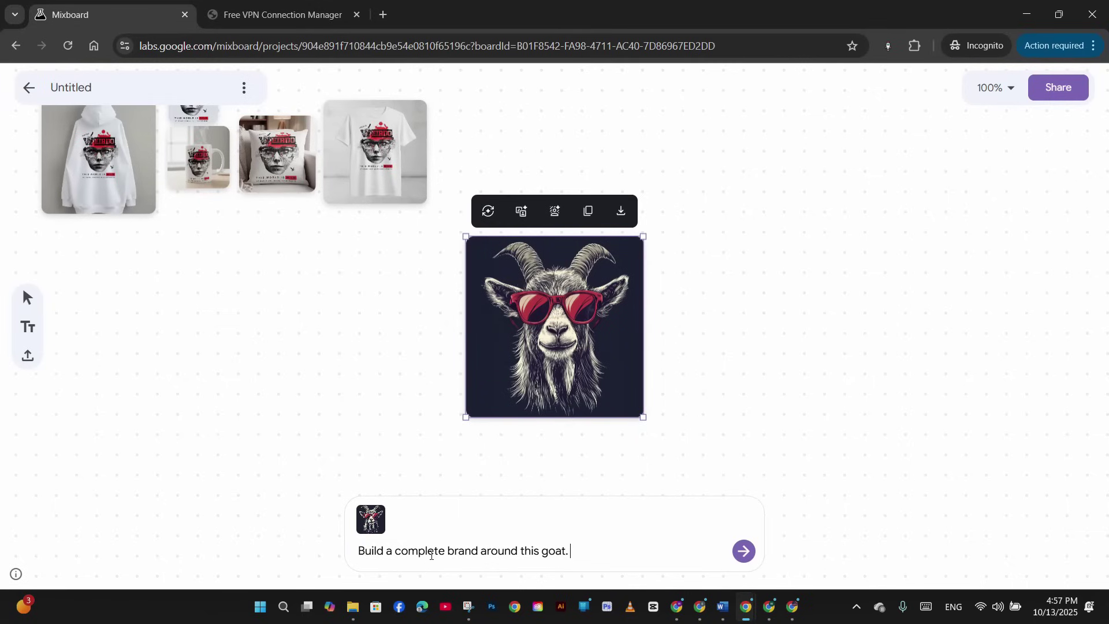
{"action": "type", "text": "t. A logo with a graffiti style name"}
{"action": "left_click_drag", "start_coordinate": [392, 556], "coordinate": [359, 558]}
{"action": "key", "text": "BackSpace"}
{"action": "type", "text": "text, of a streetwear tees, "}
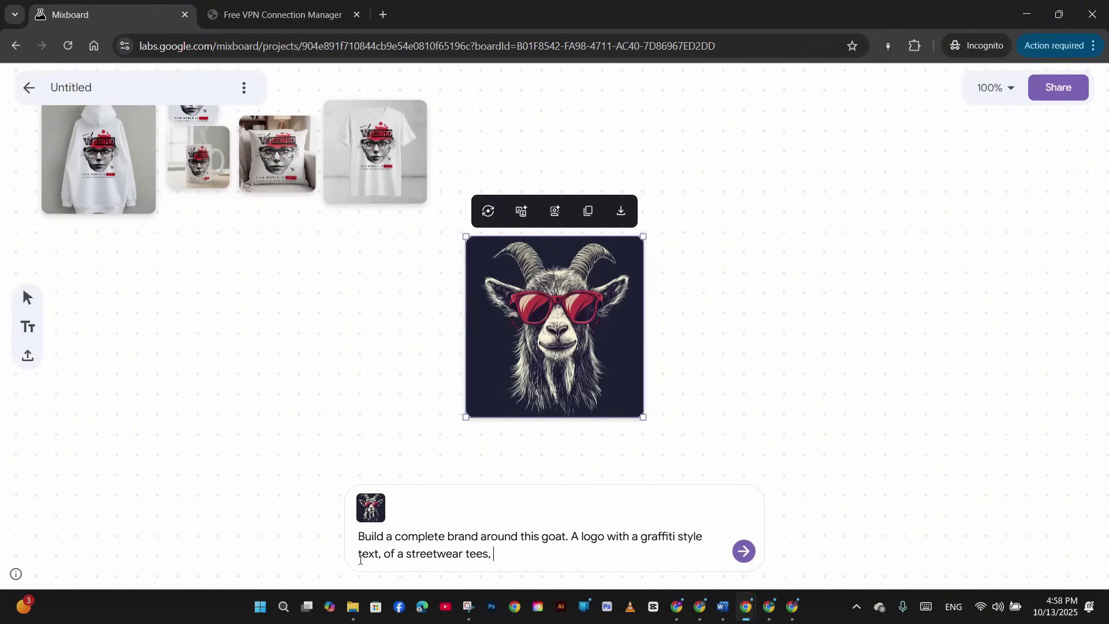
{"action": "type", "text": "a UI/UX website int"}
{"action": "type", "text": "erface wi"}
{"action": "type", "text": "proper design, Business car"}
{"action": "type", "text": "d, A t-shirt, etc"}
{"action": "key", "text": "Return"}
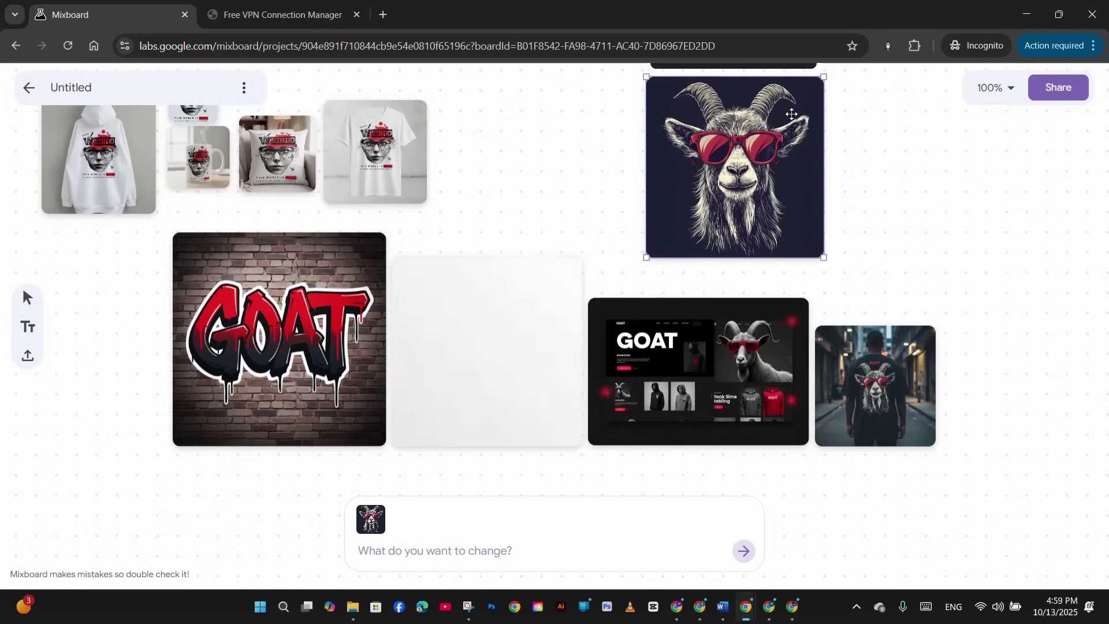
- Enlarge the goat T-shirt street mockup and move the business card mockup next to the graffiti GOAT logo
{"action": "left_click", "coordinate": [934, 331]}
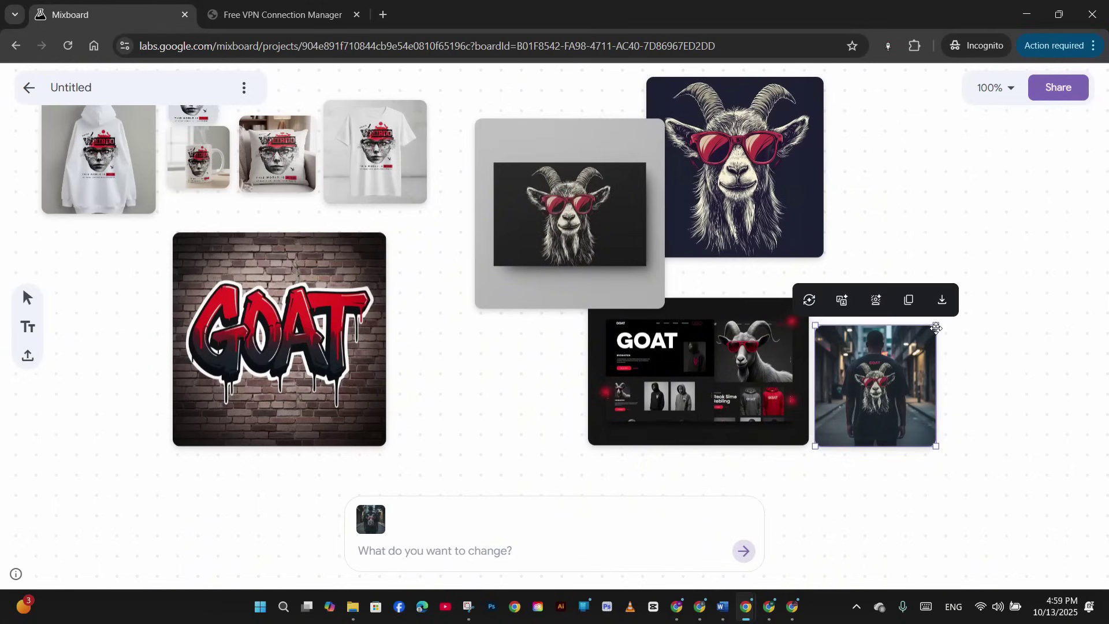
{"action": "left_click_drag", "start_coordinate": [935, 330], "coordinate": [1032, 206]}
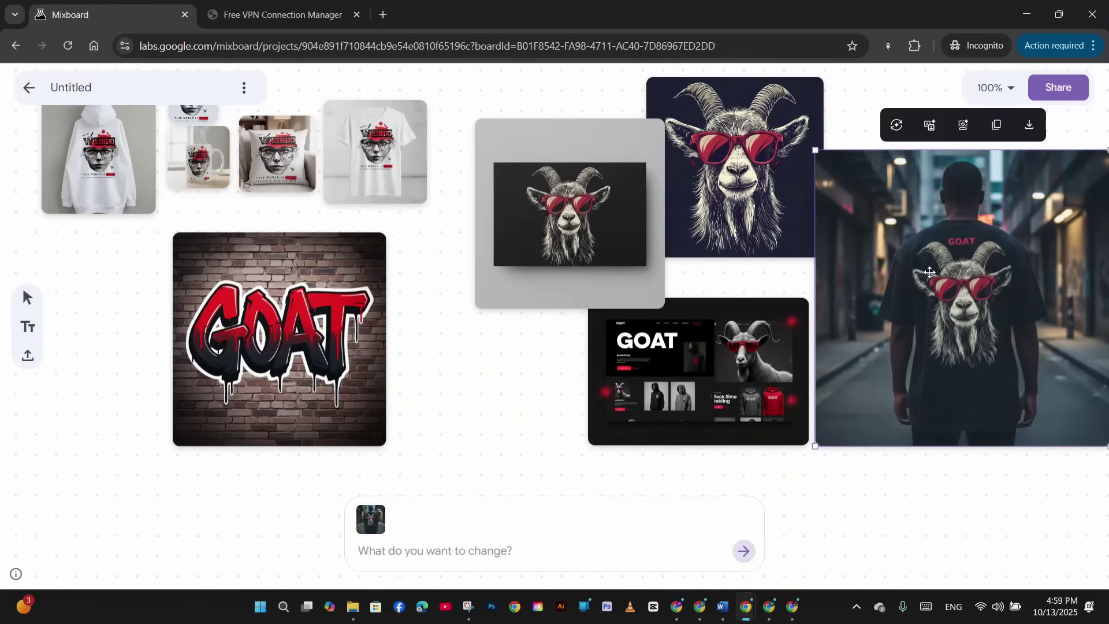
{"action": "left_click_drag", "start_coordinate": [606, 232], "coordinate": [506, 379]}
{"action": "left_click_drag", "start_coordinate": [639, 297], "coordinate": [459, 125]}
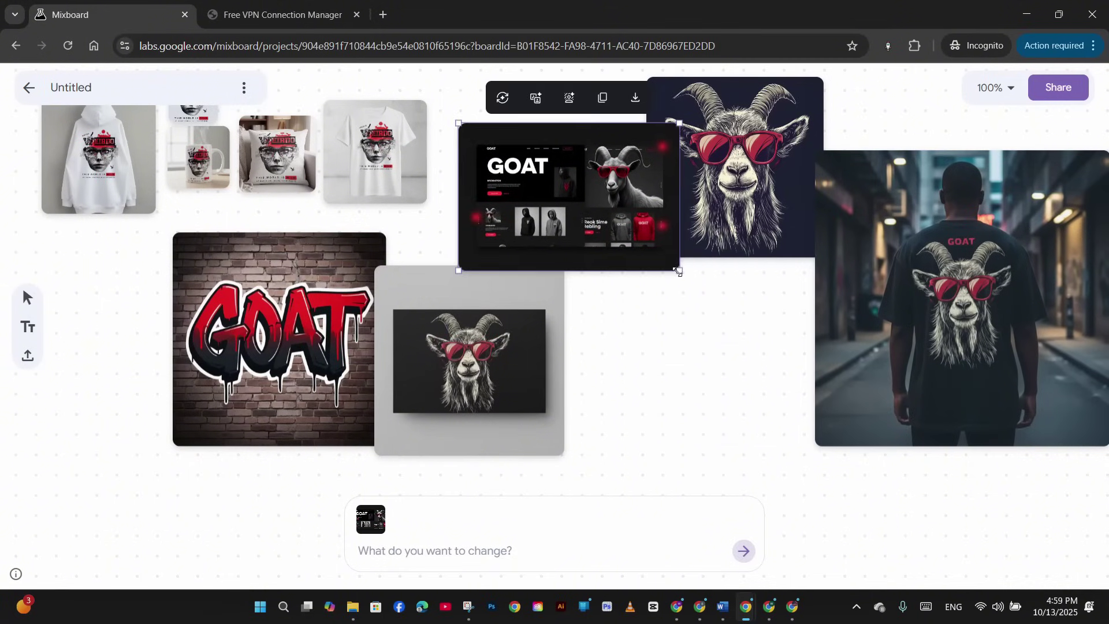
{"action": "left_click_drag", "start_coordinate": [679, 271], "coordinate": [795, 433]}
{"action": "left_click_drag", "start_coordinate": [760, 295], "coordinate": [660, 379]}
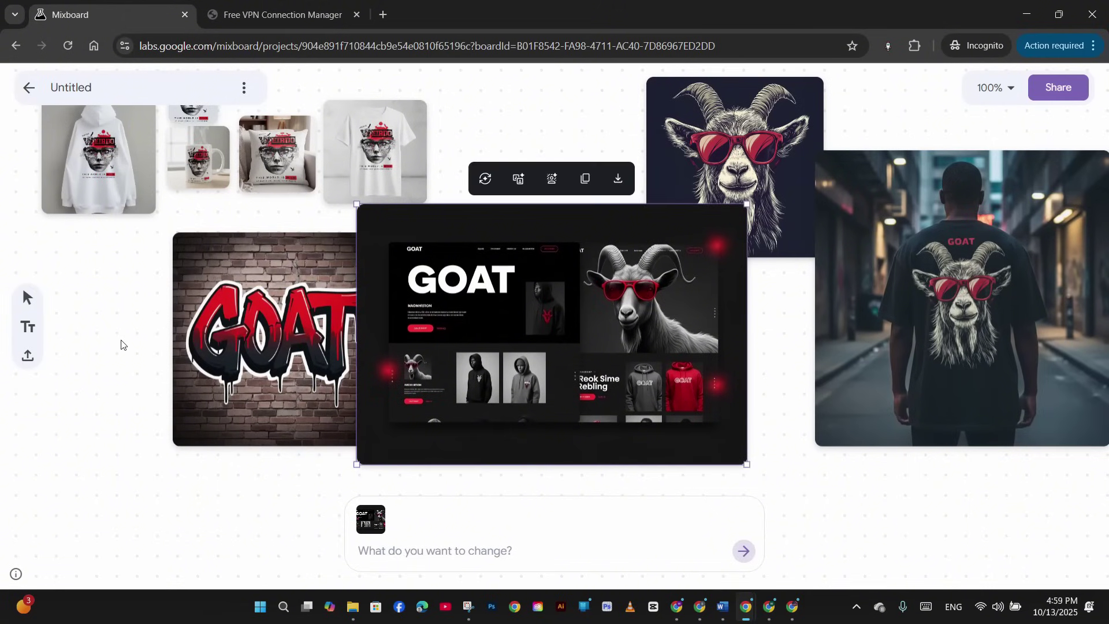
{"action": "key", "text": "ctrl+z"}
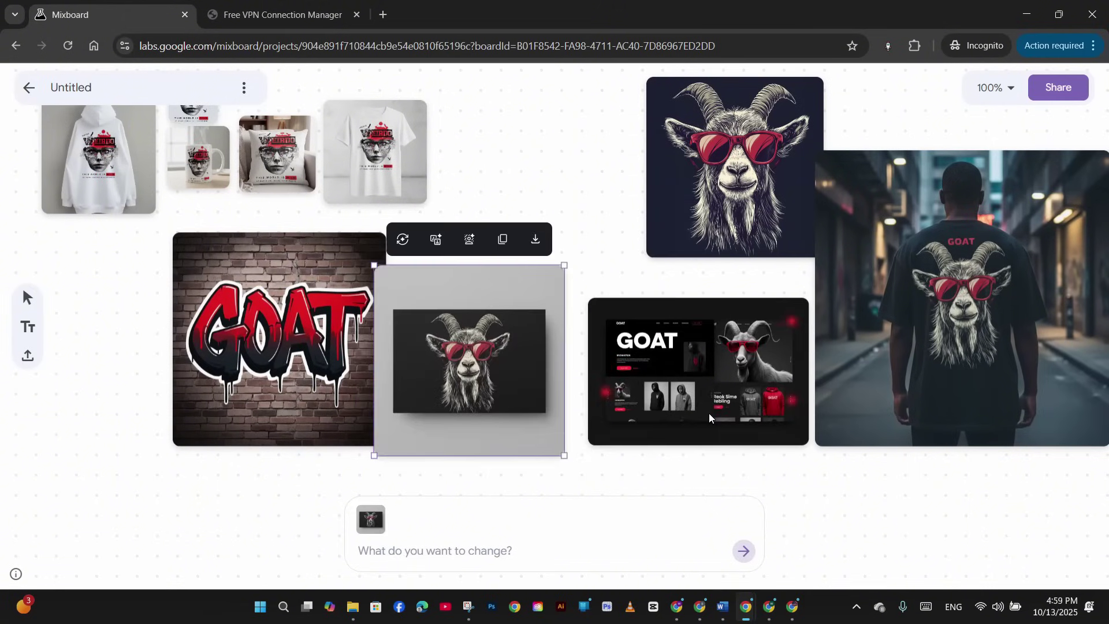